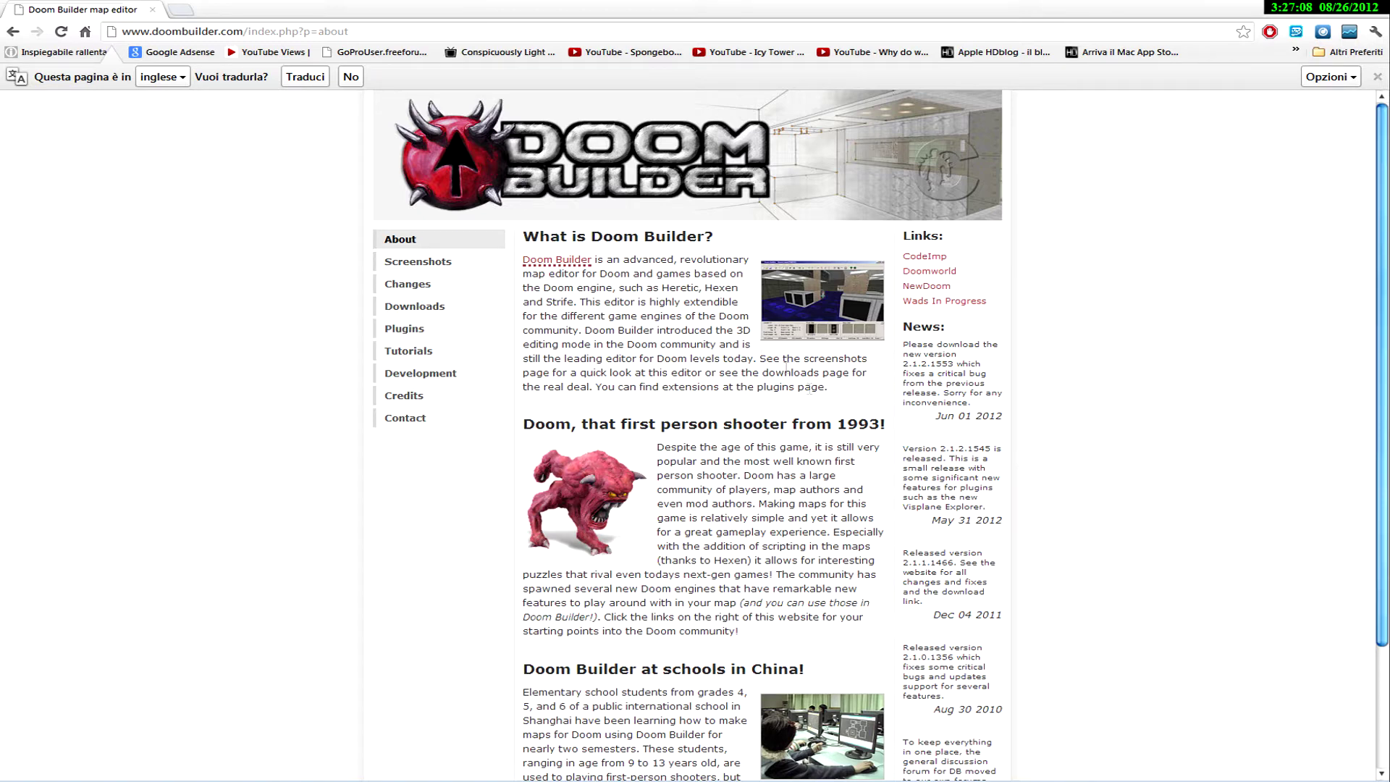
# Step: Open the Doom Builder downloads page and try the first mirror for the Doom Builder 2 setup
pyautogui.click(418, 315)
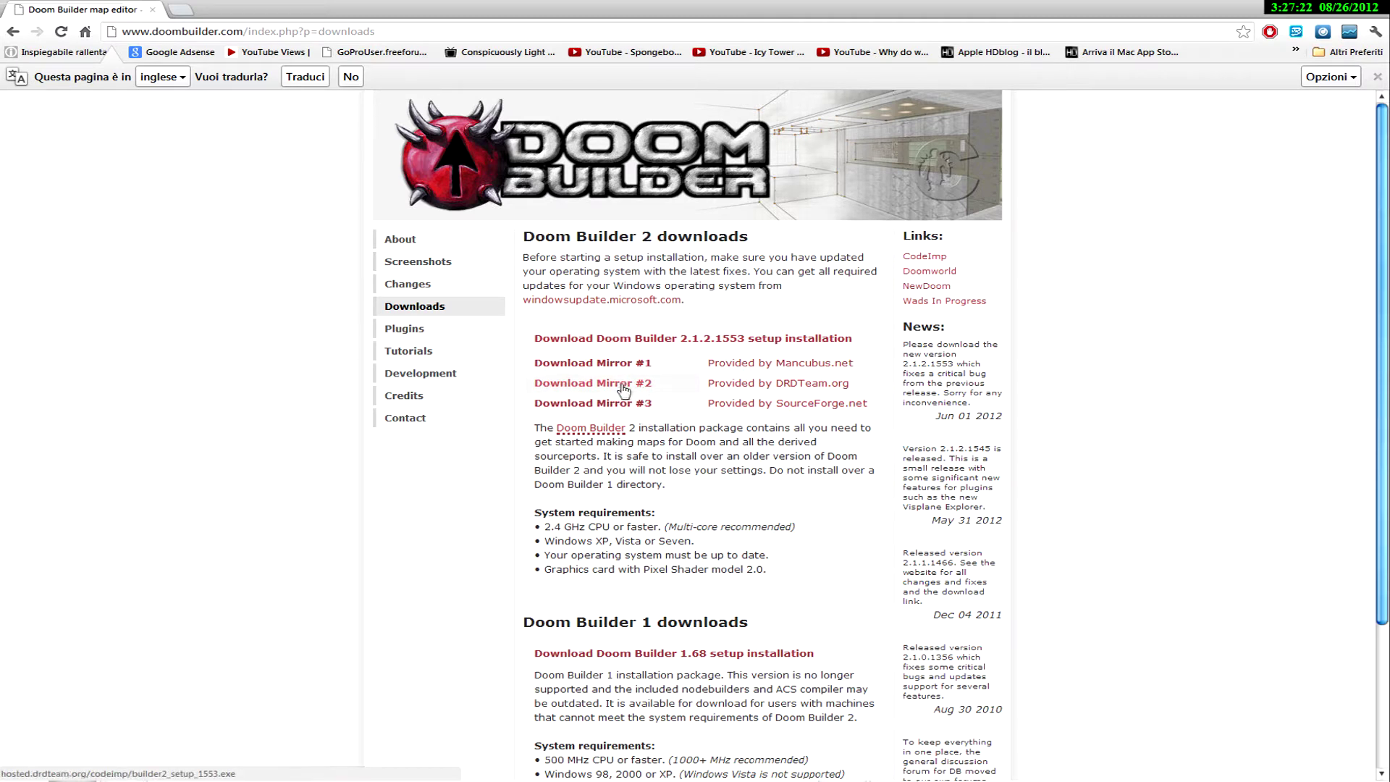
pyautogui.click(646, 364)
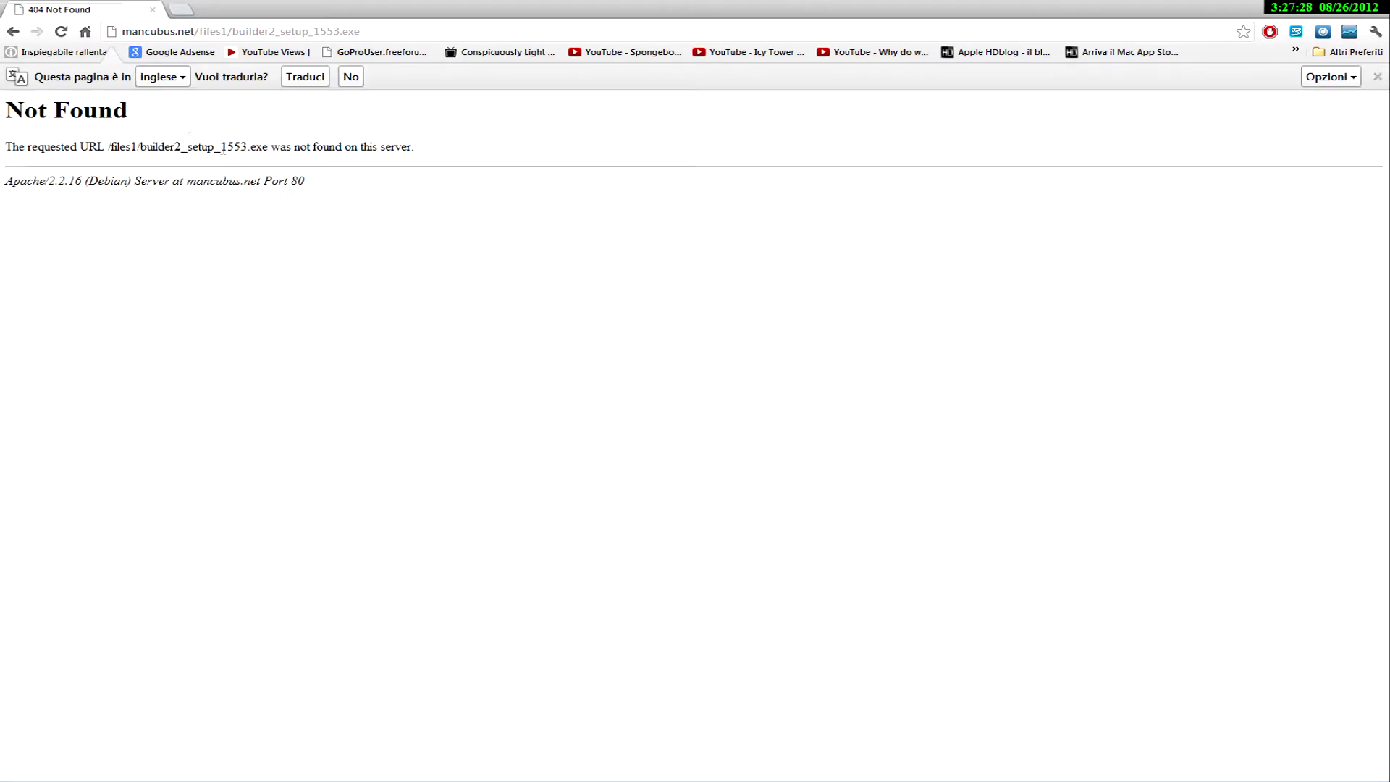
pyautogui.click(13, 32)
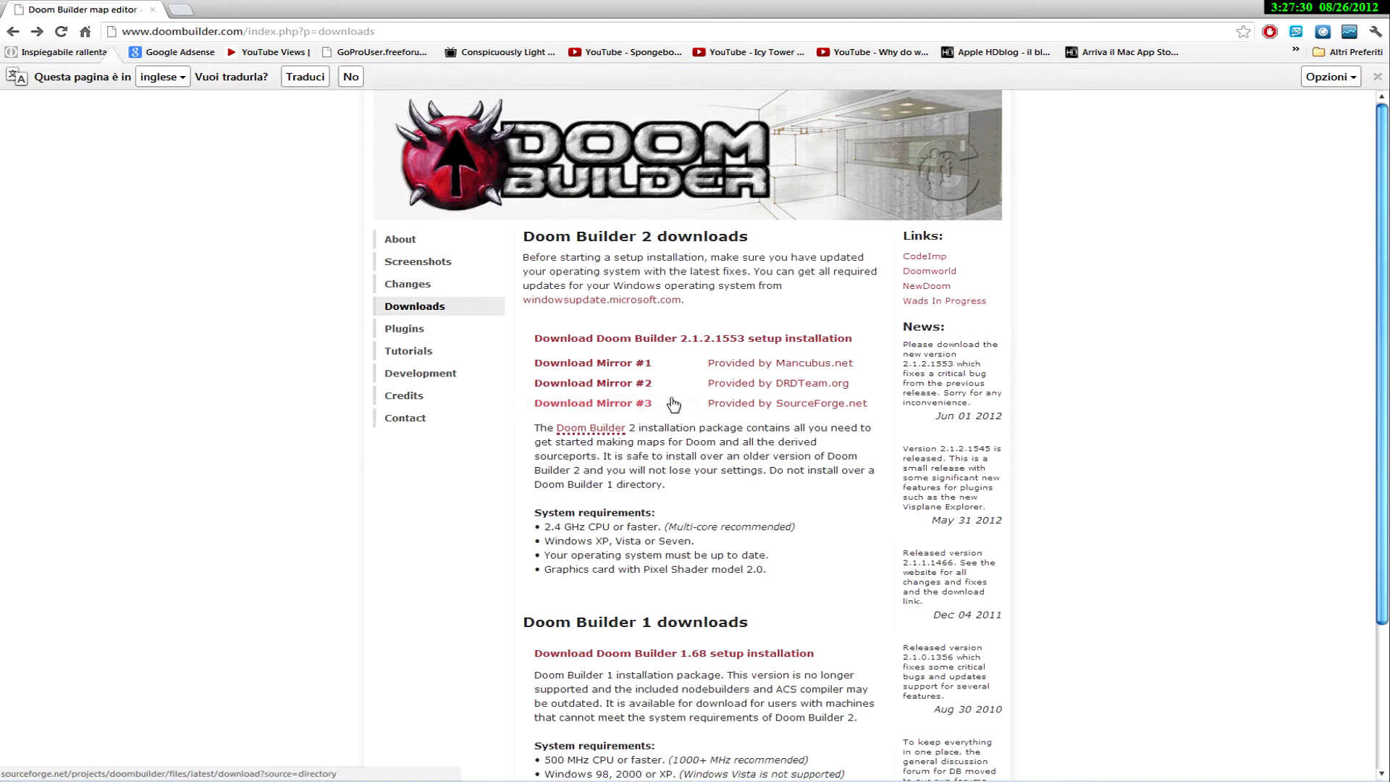
# Step: Download the Doom Builder 2 setup from Mirror #2 into the Doom folder, replacing the existing builder2_setup_1553.exe
pyautogui.click(620, 384)
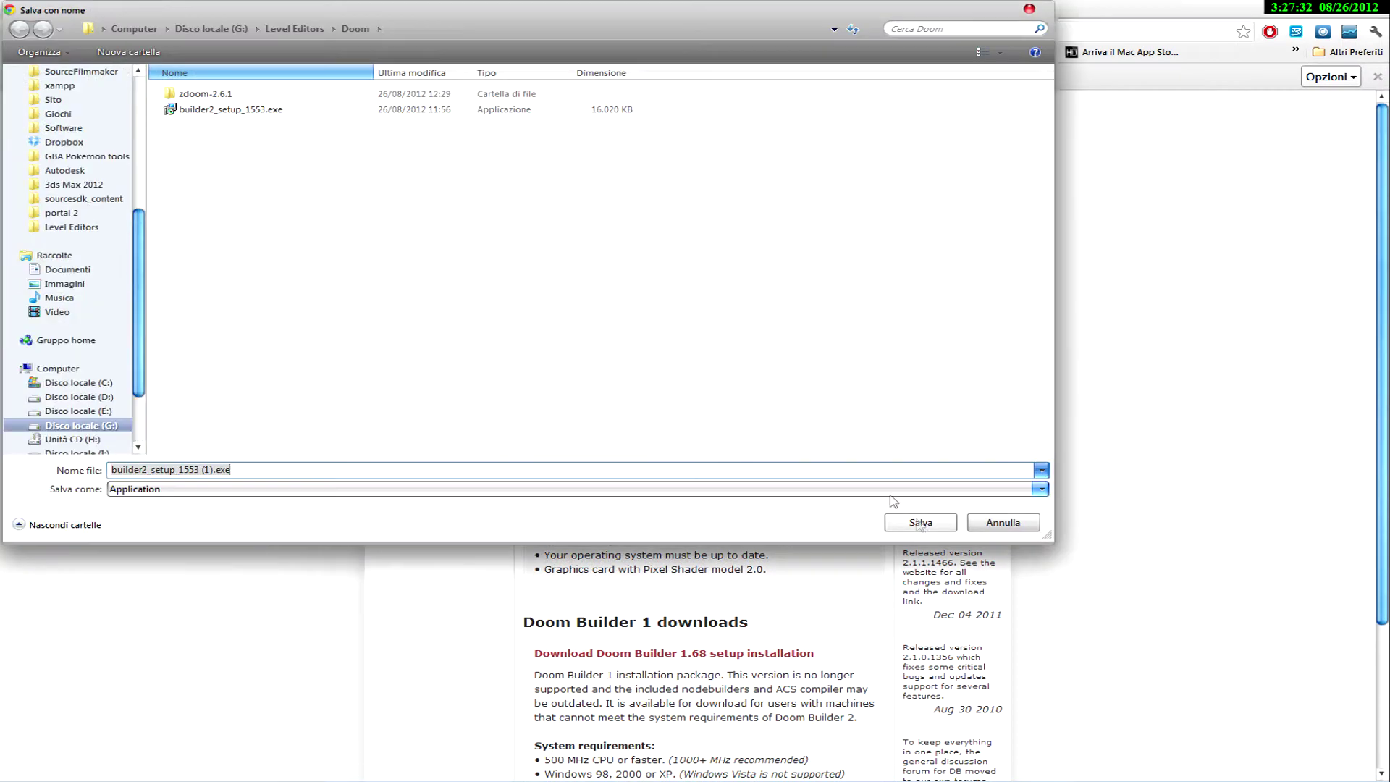
pyautogui.click(239, 110)
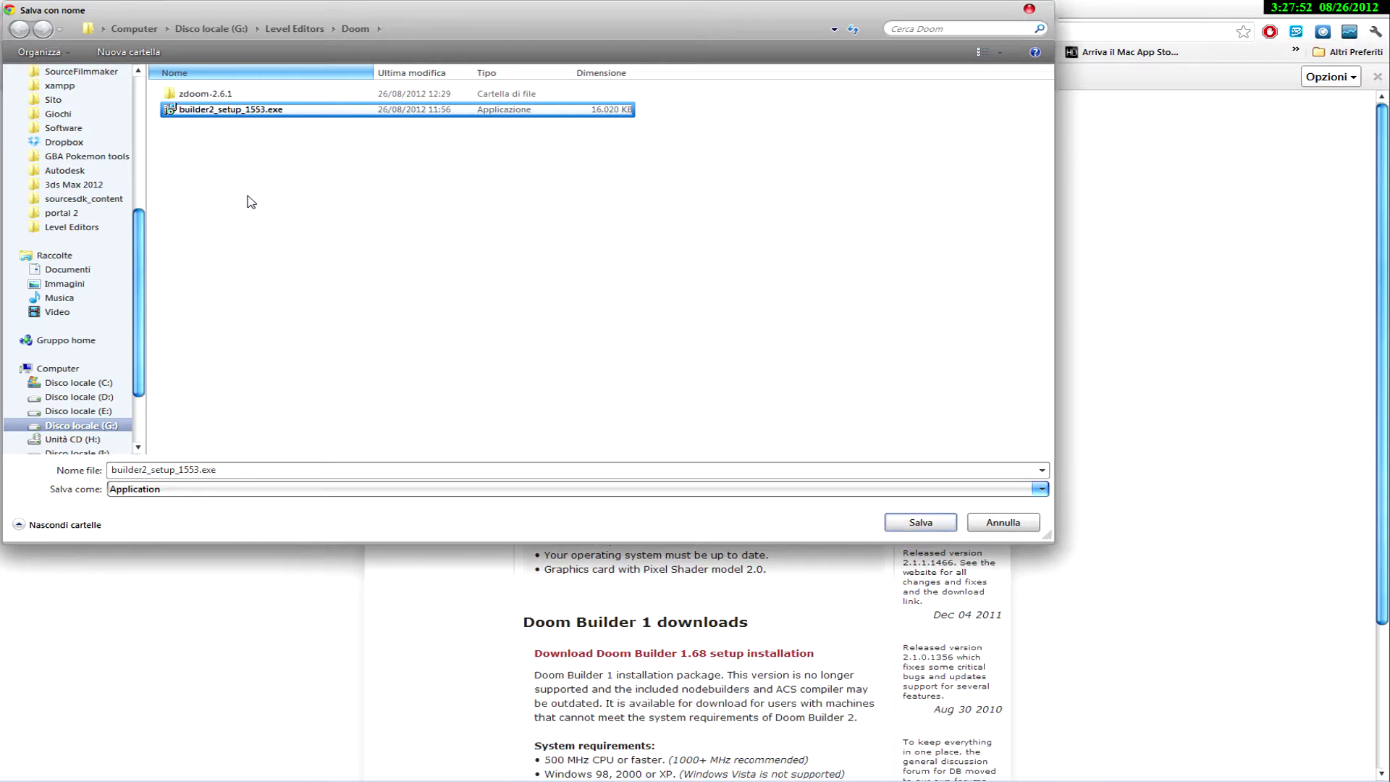
pyautogui.click(930, 524)
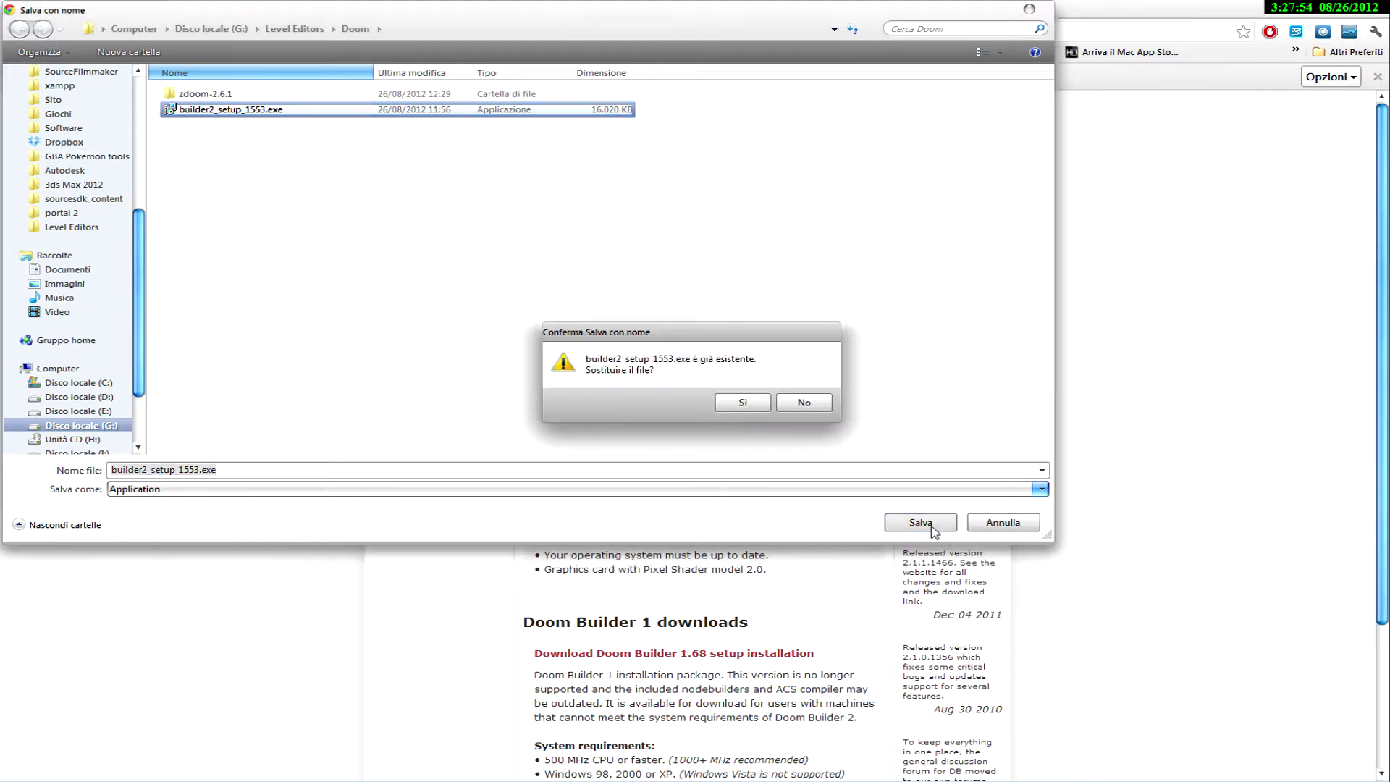
pyautogui.click(743, 402)
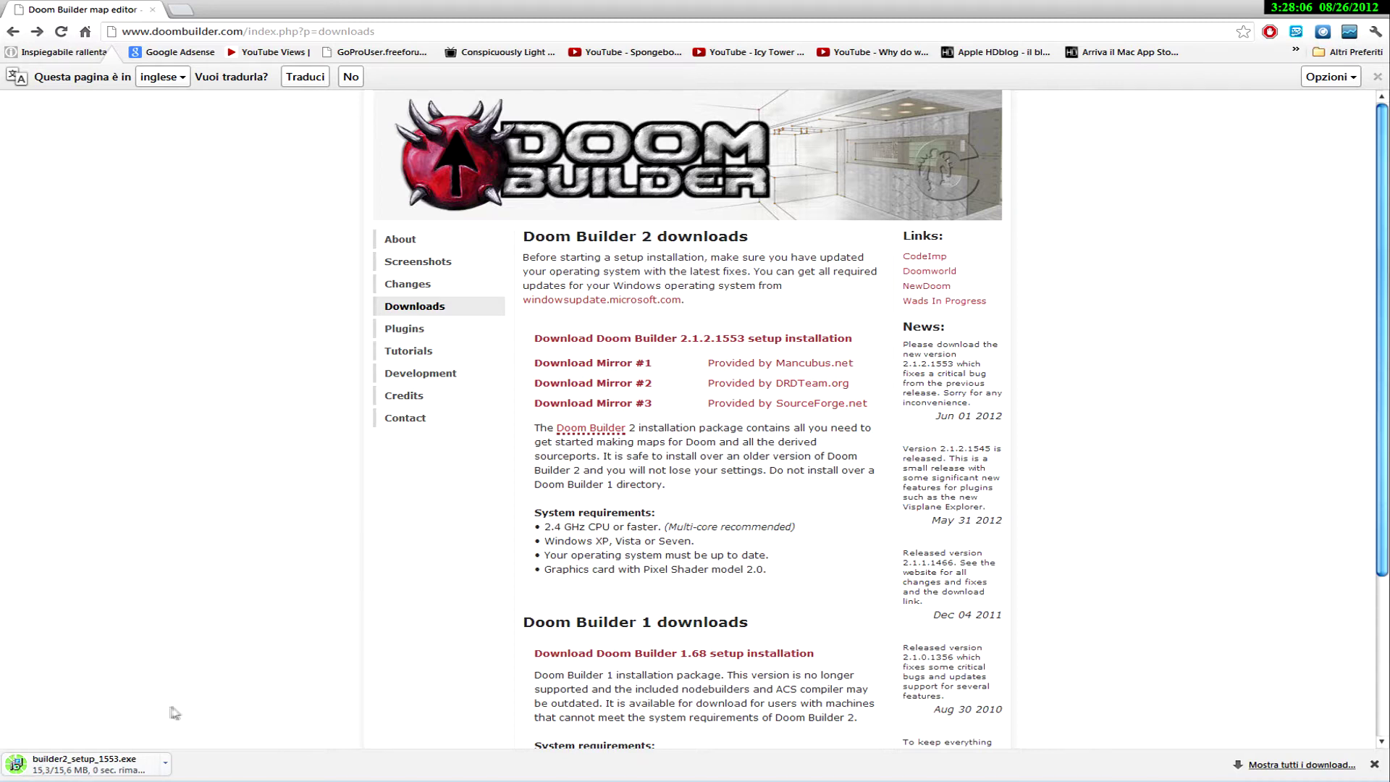
# Step: Run the downloaded Doom Builder 2 installer and proceed past its information page to the destination choice
pyautogui.click(109, 764)
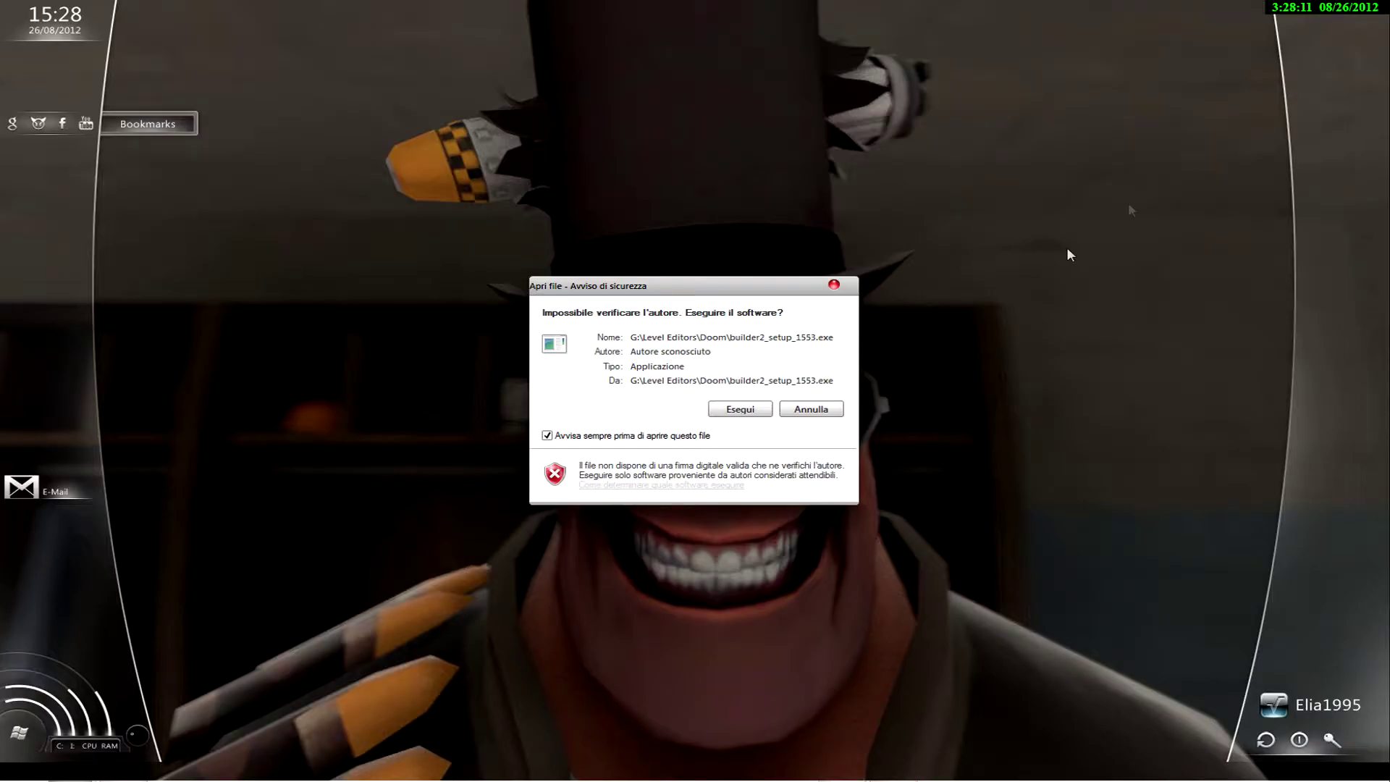
pyautogui.click(720, 409)
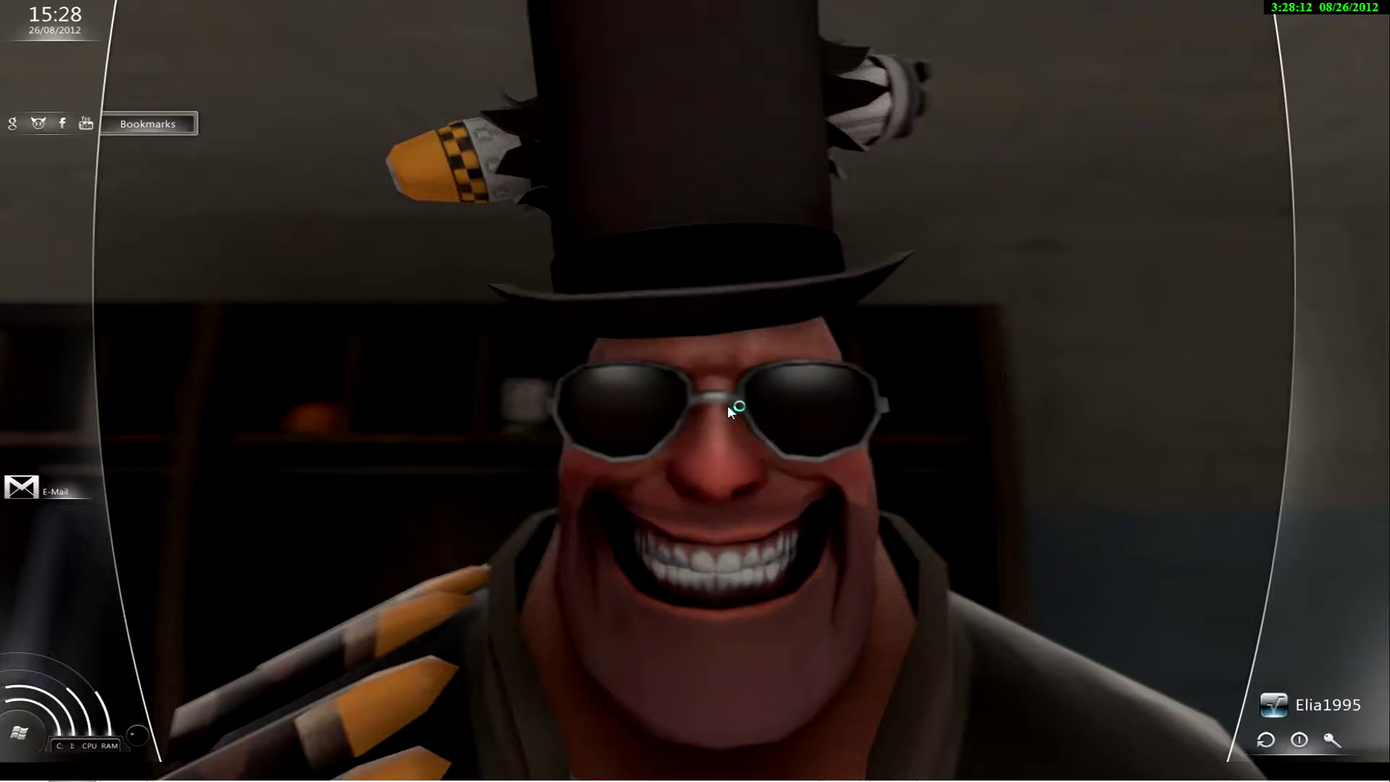
pyautogui.click(788, 521)
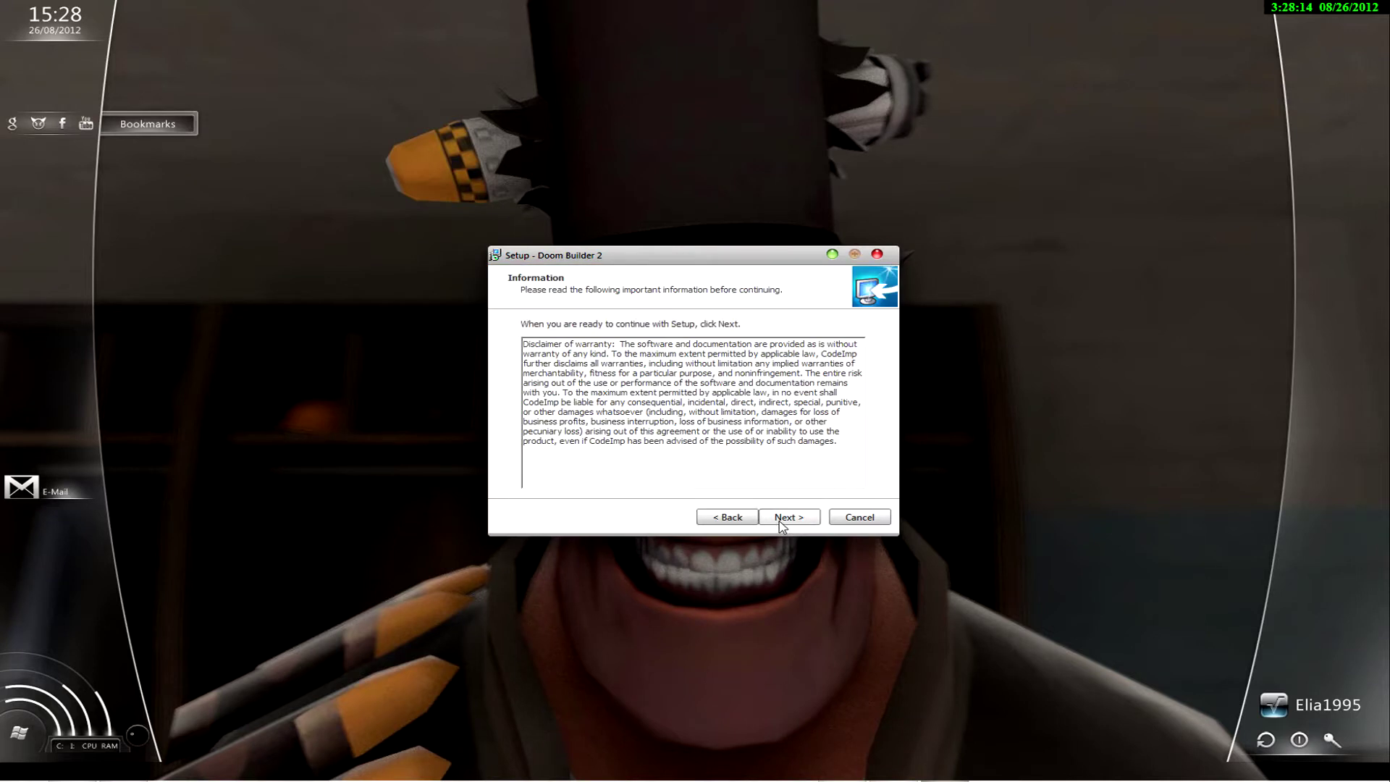
pyautogui.click(787, 519)
# Step: Set the installation folder to G:\Level Editors\Doom\Doom Builder 2\ and accept it
pyautogui.tripleClick(709, 380)
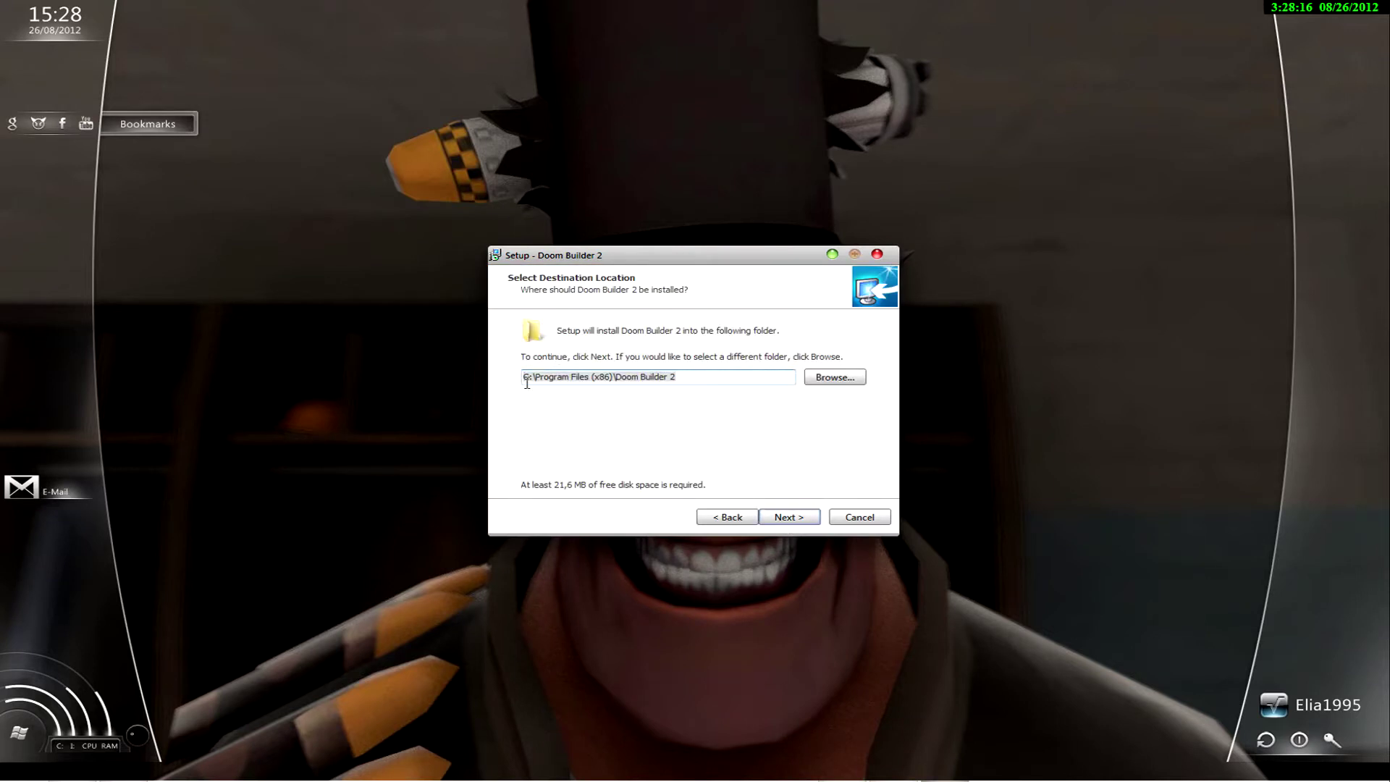
pyautogui.write('G:\\Level Edit')
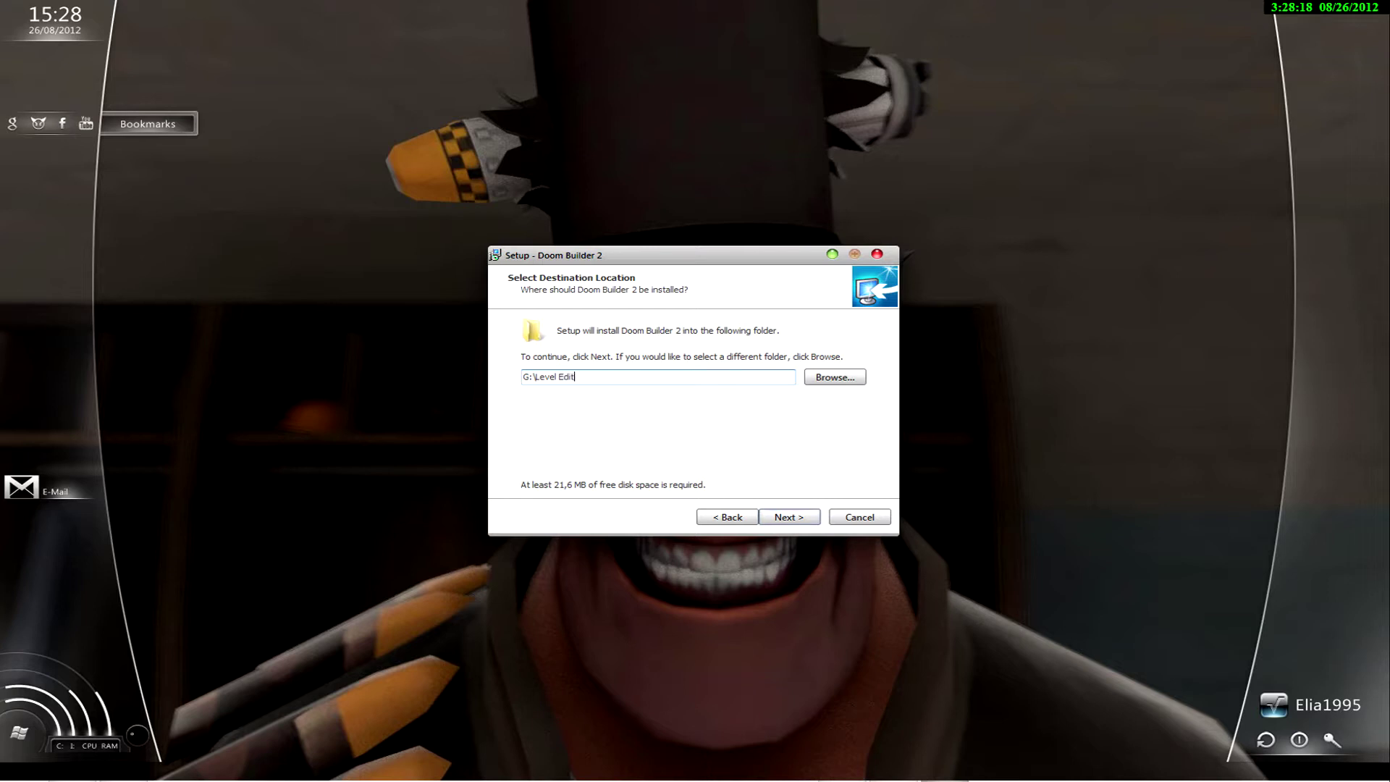
pyautogui.write('ors\\Doom\\Doom Builder 2\\')
pyautogui.click(789, 517)
# Step: Complete the Doom Builder 2 installation without a desktop icon, keeping the current Windows colour scheme and suppressing its prompt
pyautogui.click(789, 517)
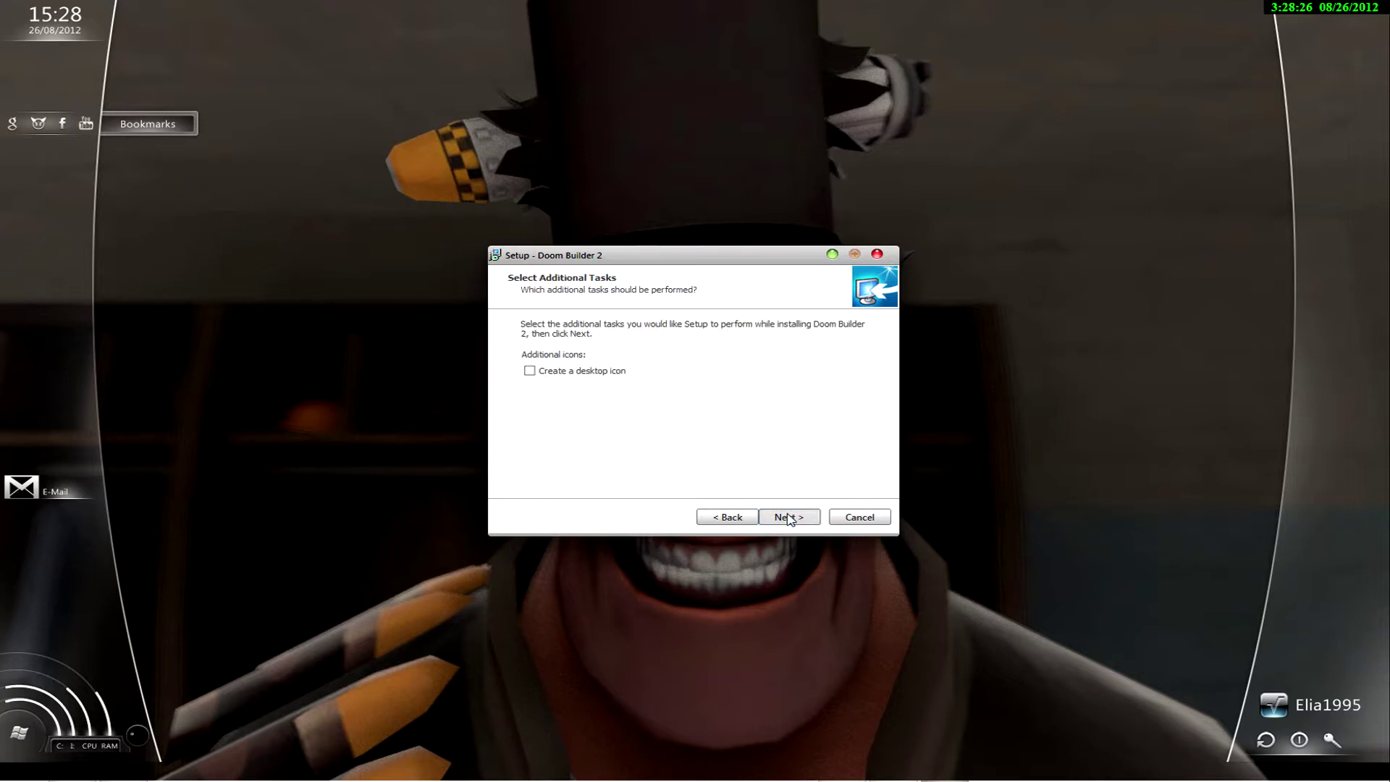
pyautogui.click(789, 517)
pyautogui.click(789, 517)
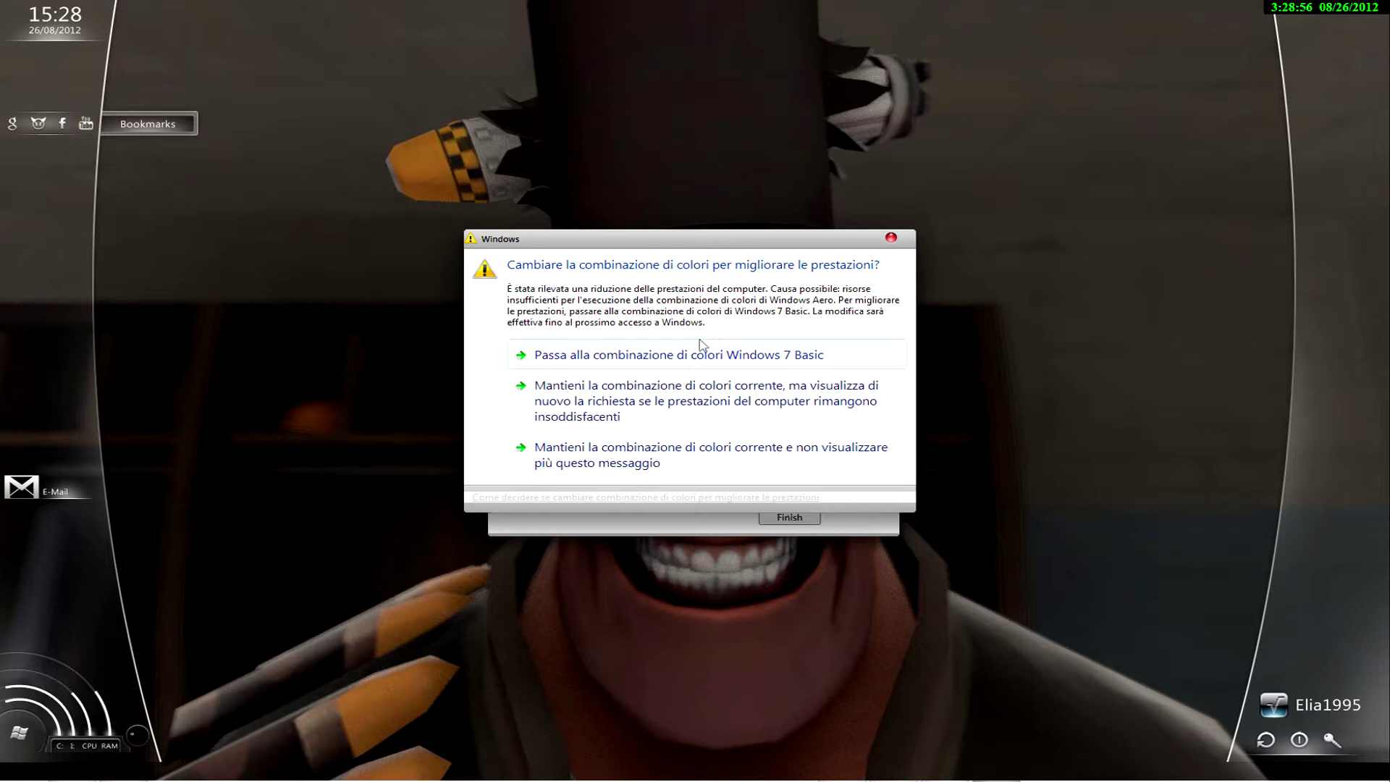
pyautogui.click(667, 471)
pyautogui.click(786, 514)
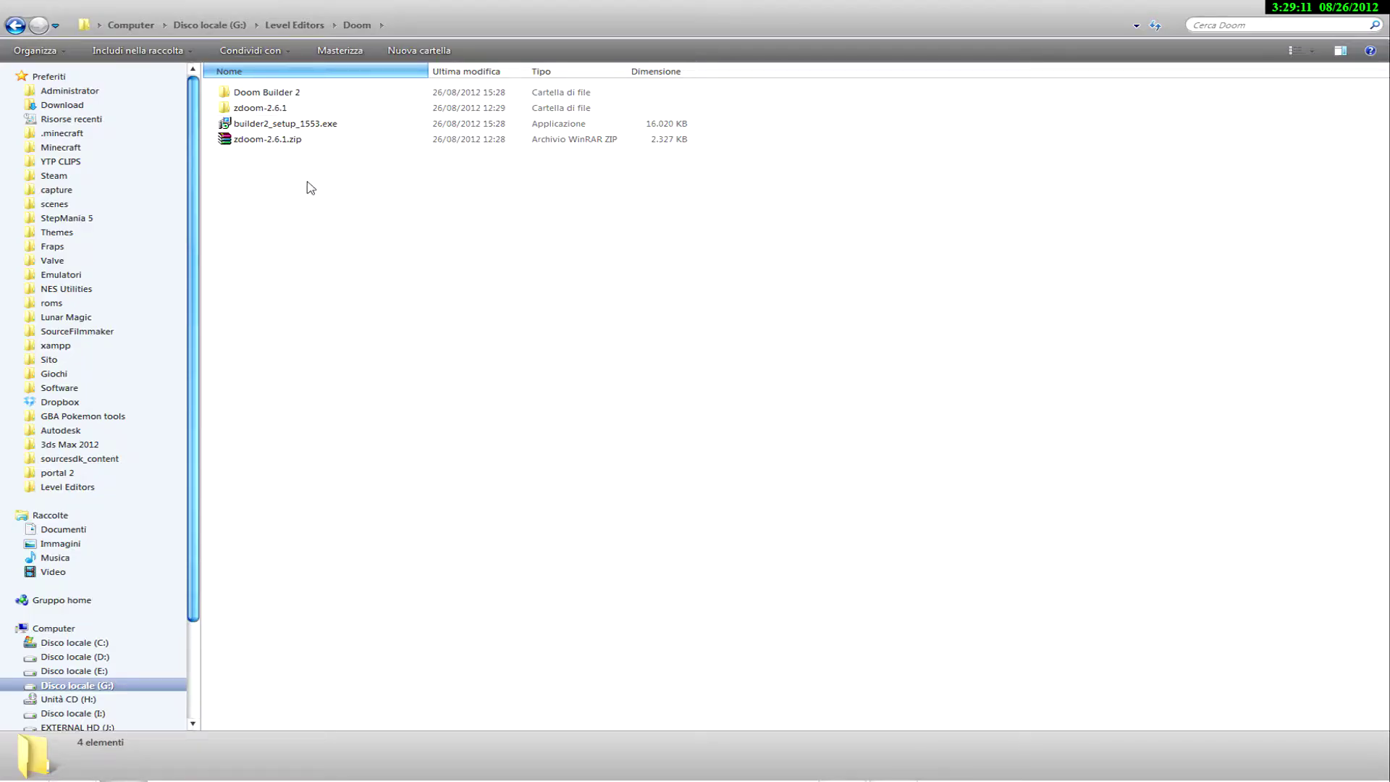
# Step: View the contents of the zdoom-2.6.1 folder and launch Builder.exe from the Doom Builder 2 folder
pyautogui.click(268, 92)
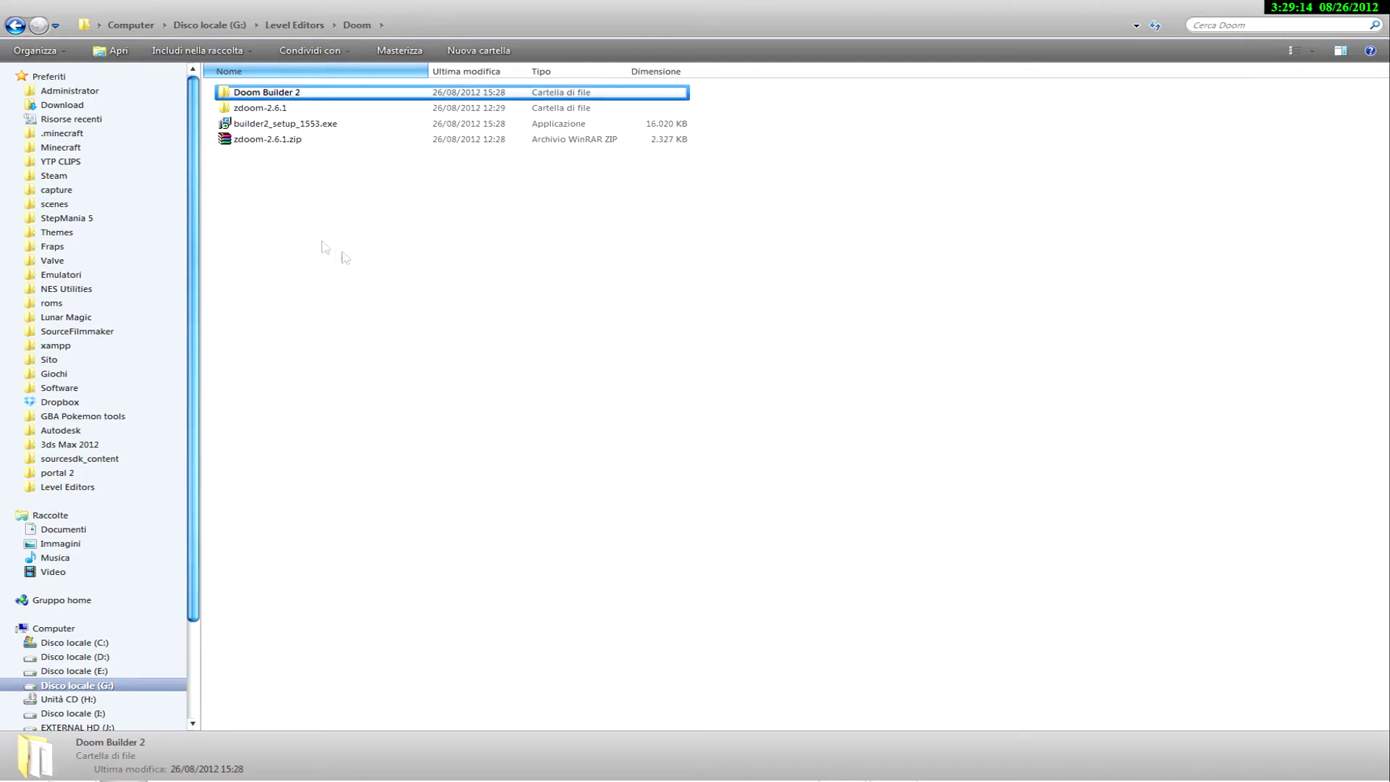
pyautogui.doubleClick(284, 109)
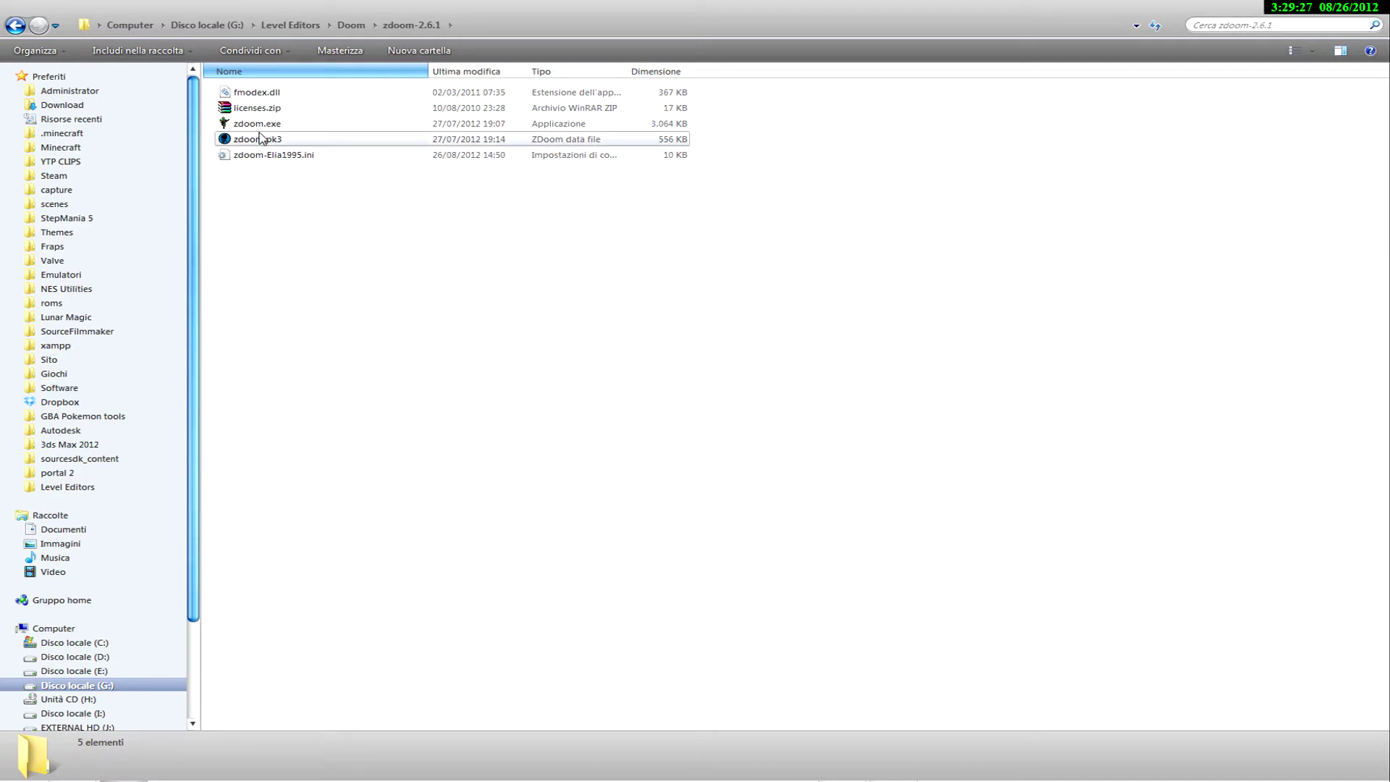
pyautogui.click(16, 25)
pyautogui.doubleClick(253, 92)
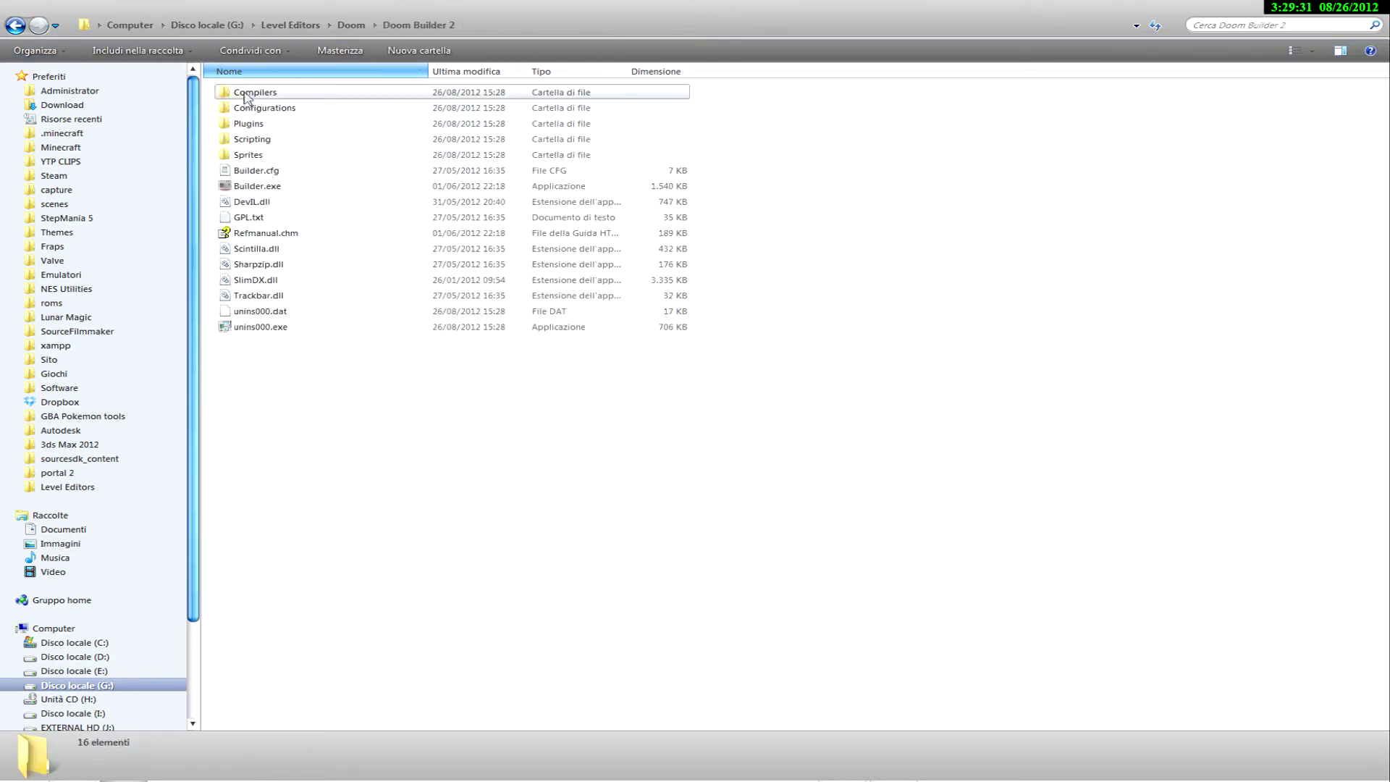
pyautogui.doubleClick(274, 187)
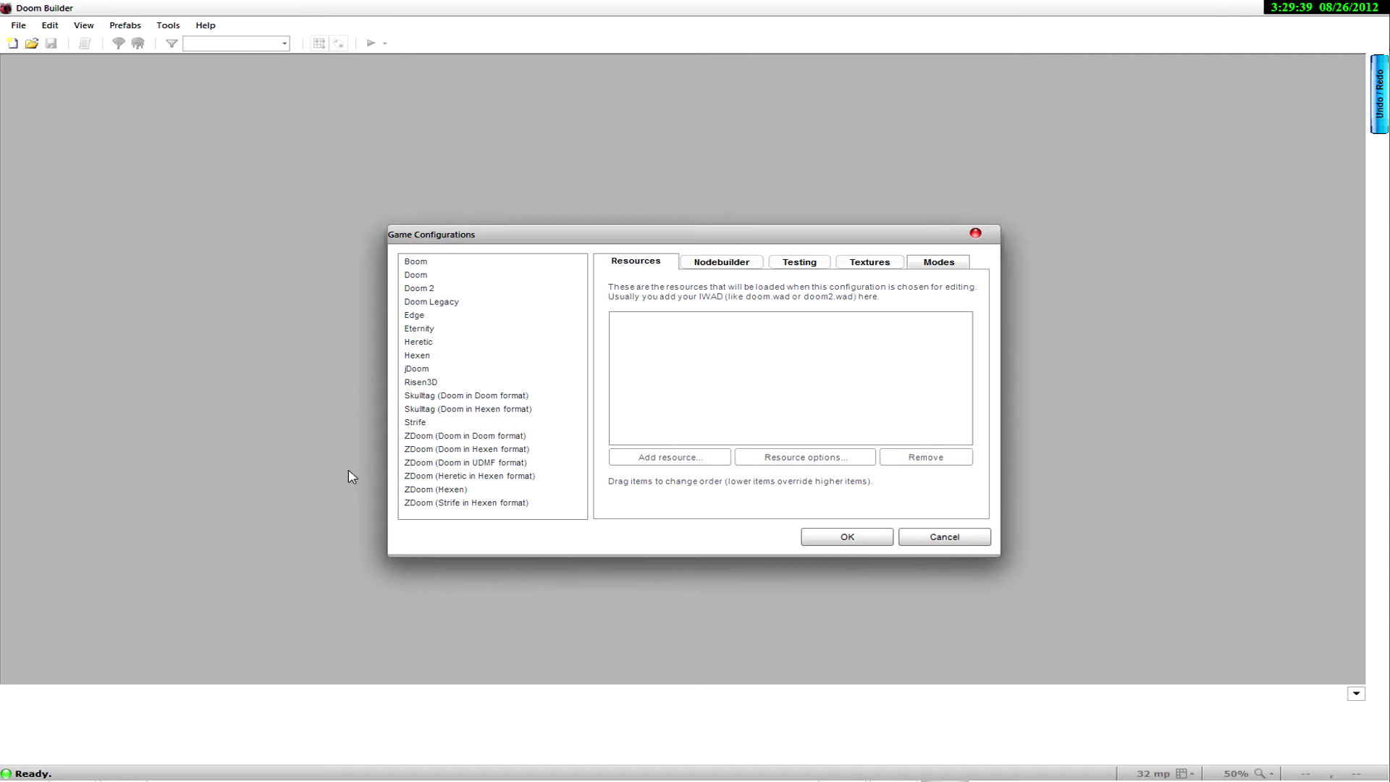
pyautogui.click(434, 449)
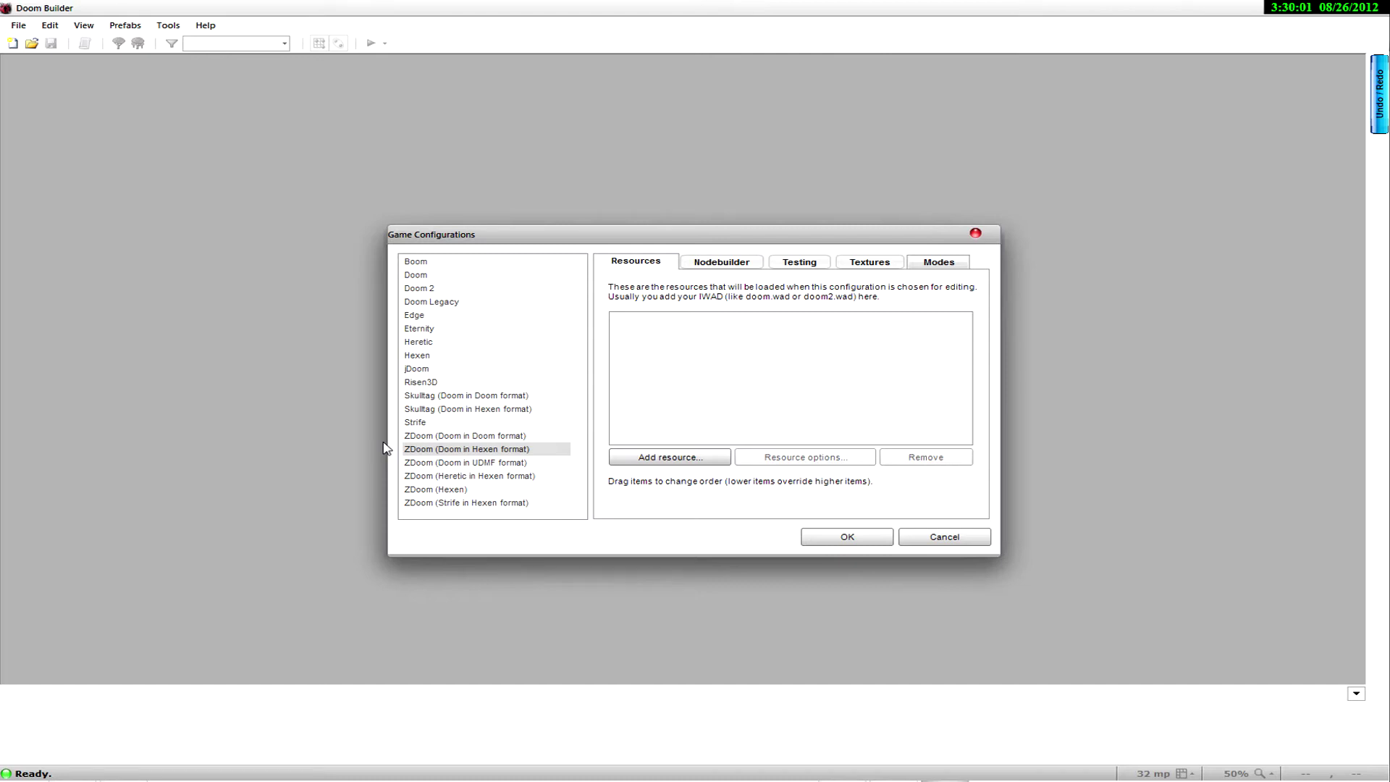
pyautogui.click(467, 409)
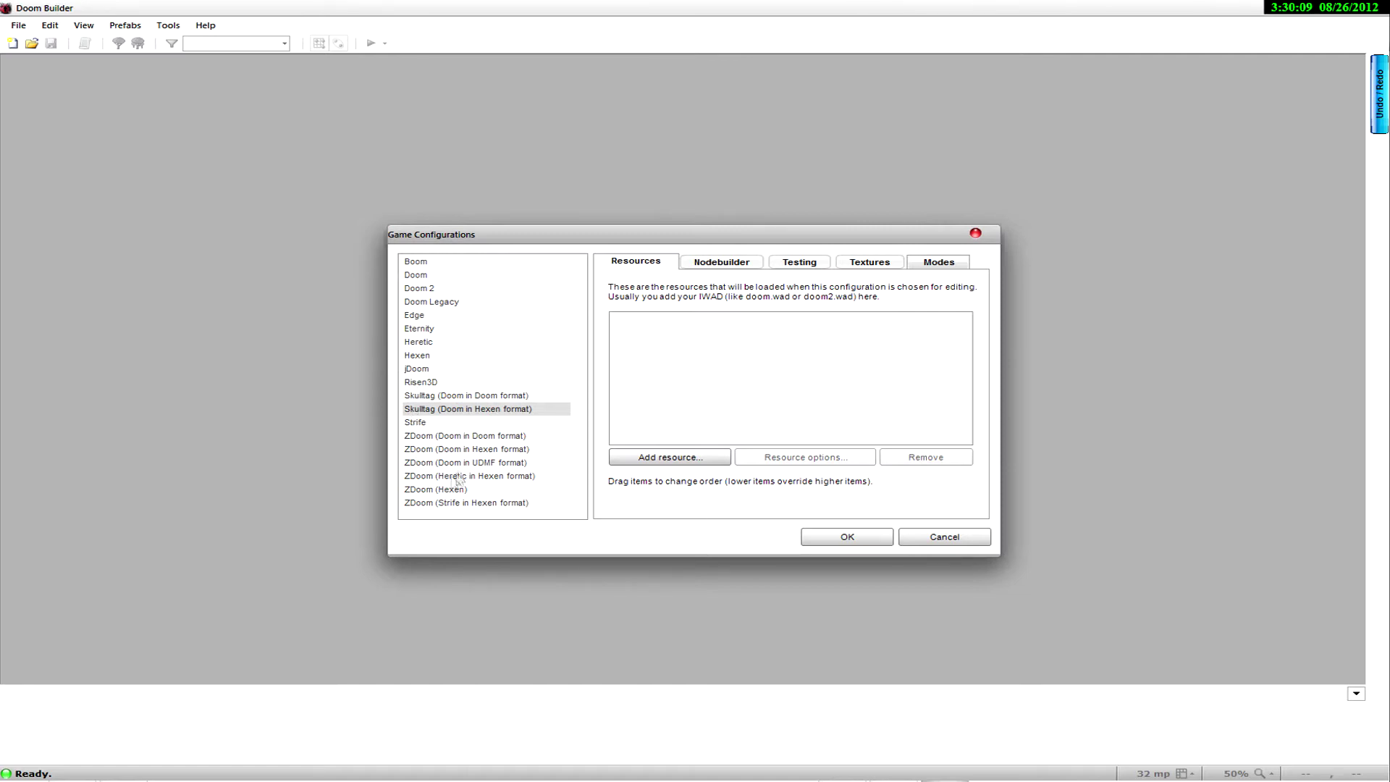
pyautogui.click(467, 450)
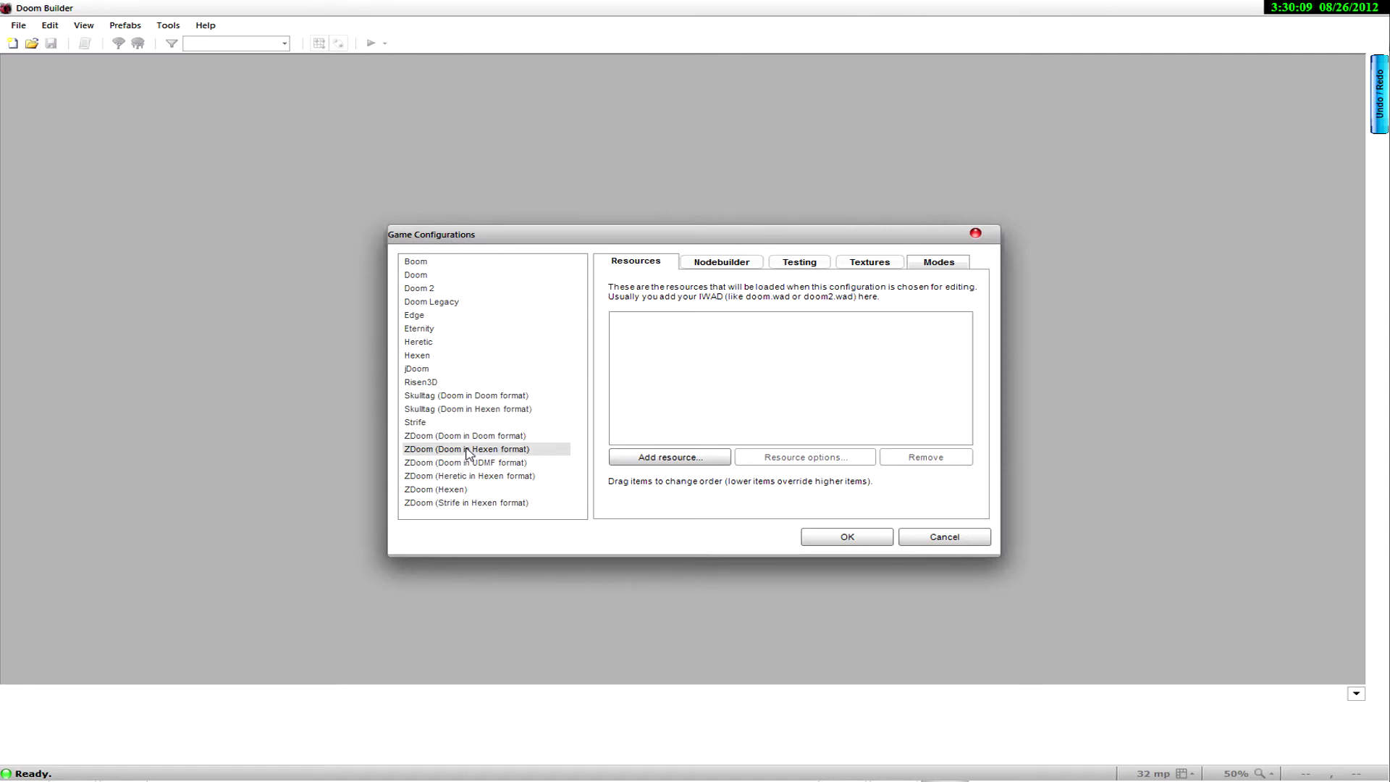
pyautogui.click(469, 409)
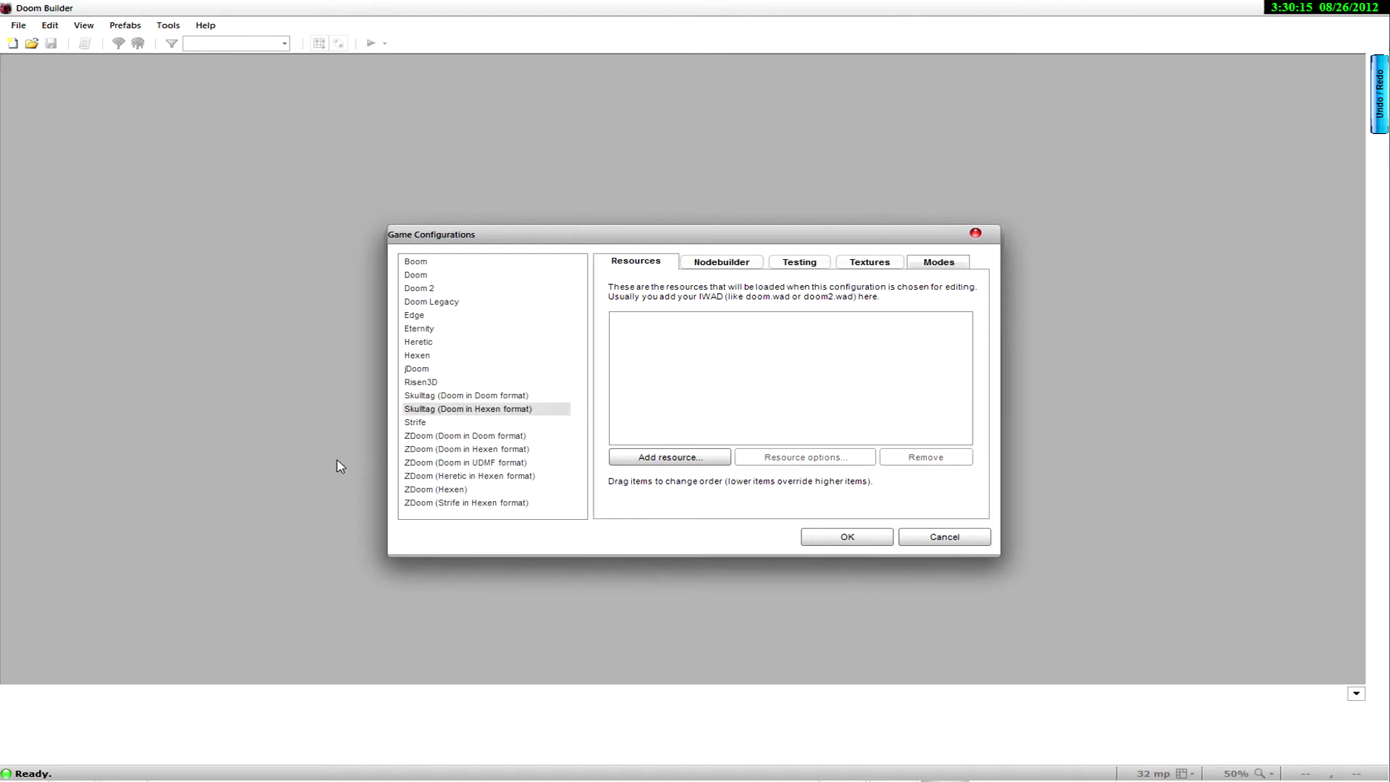
pyautogui.click(465, 369)
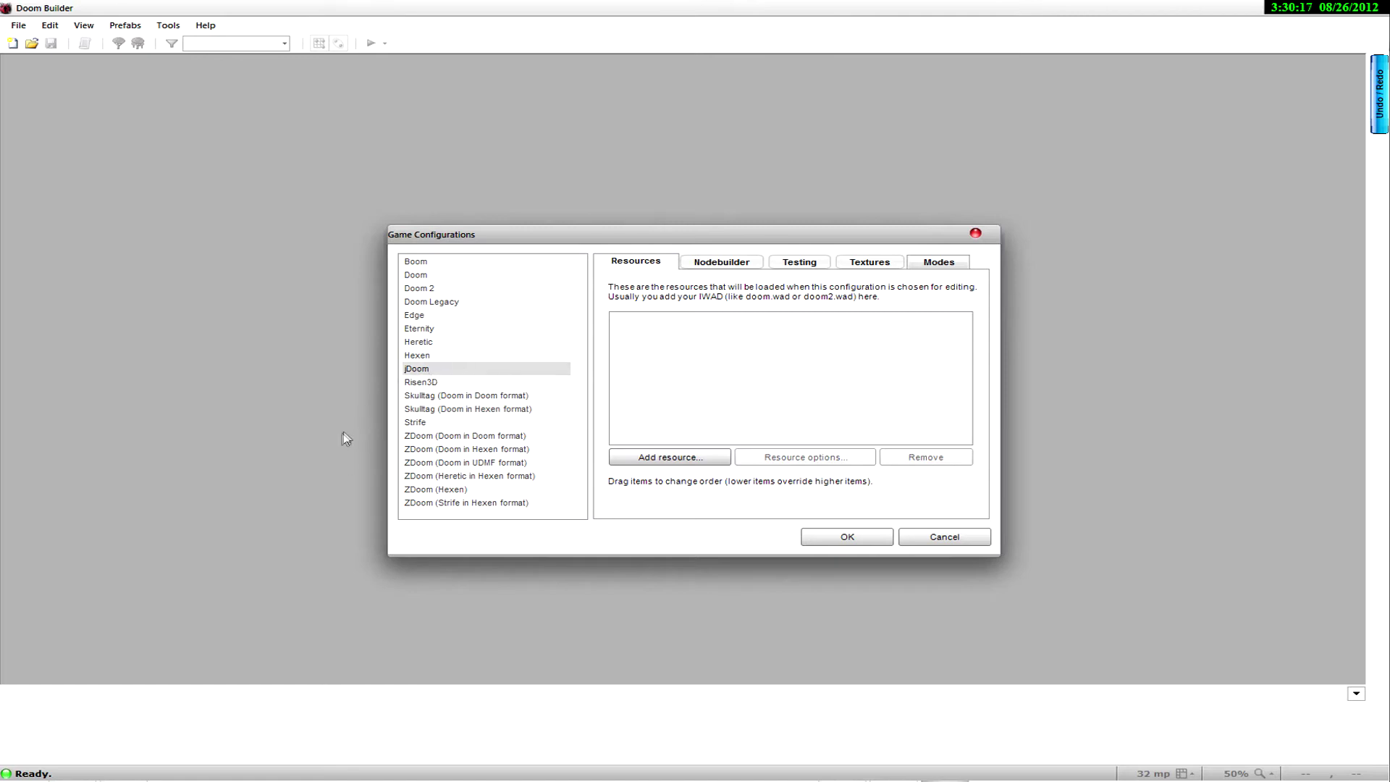
# Step: Add DOOM2.WAD from the Skulltag program folder as a resource of the ZDoom (Doom in Hexen format) configuration
pyautogui.click(457, 449)
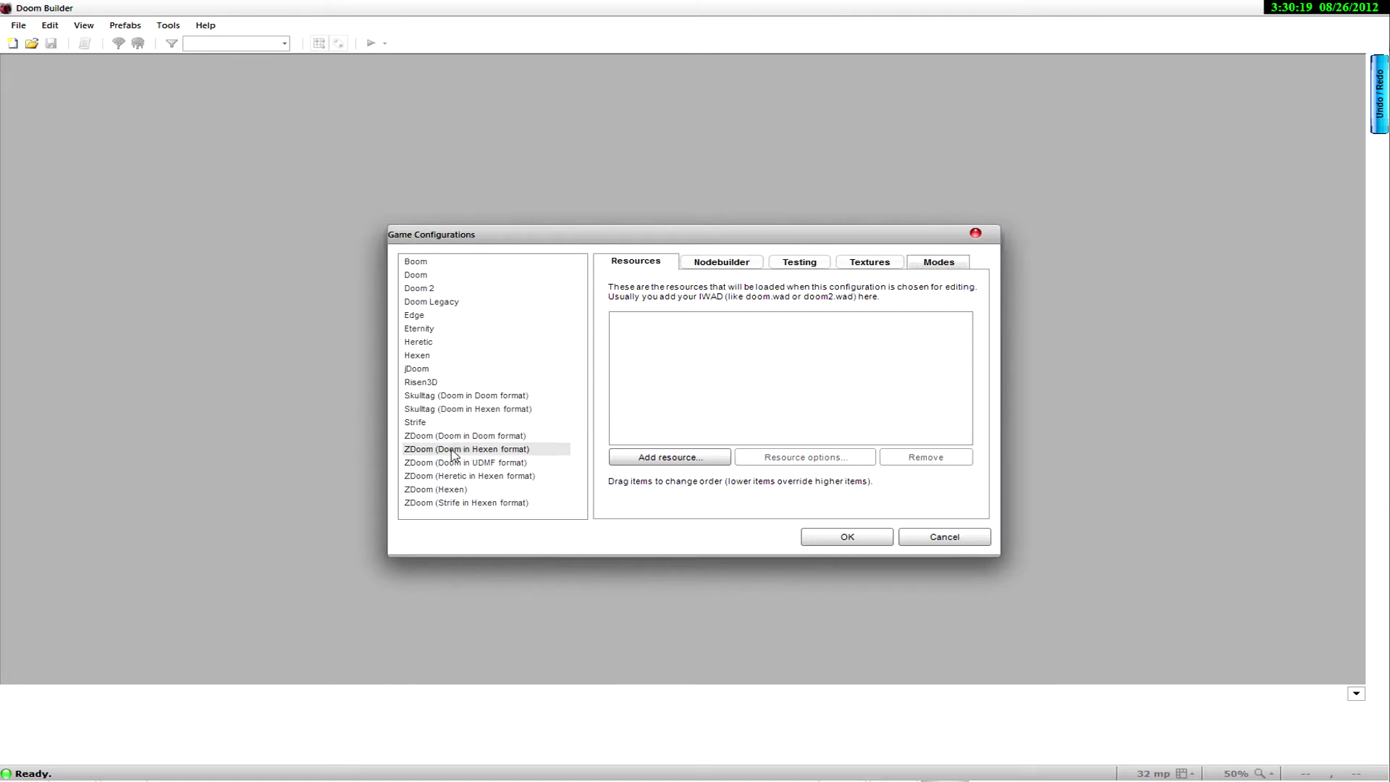
pyautogui.click(634, 462)
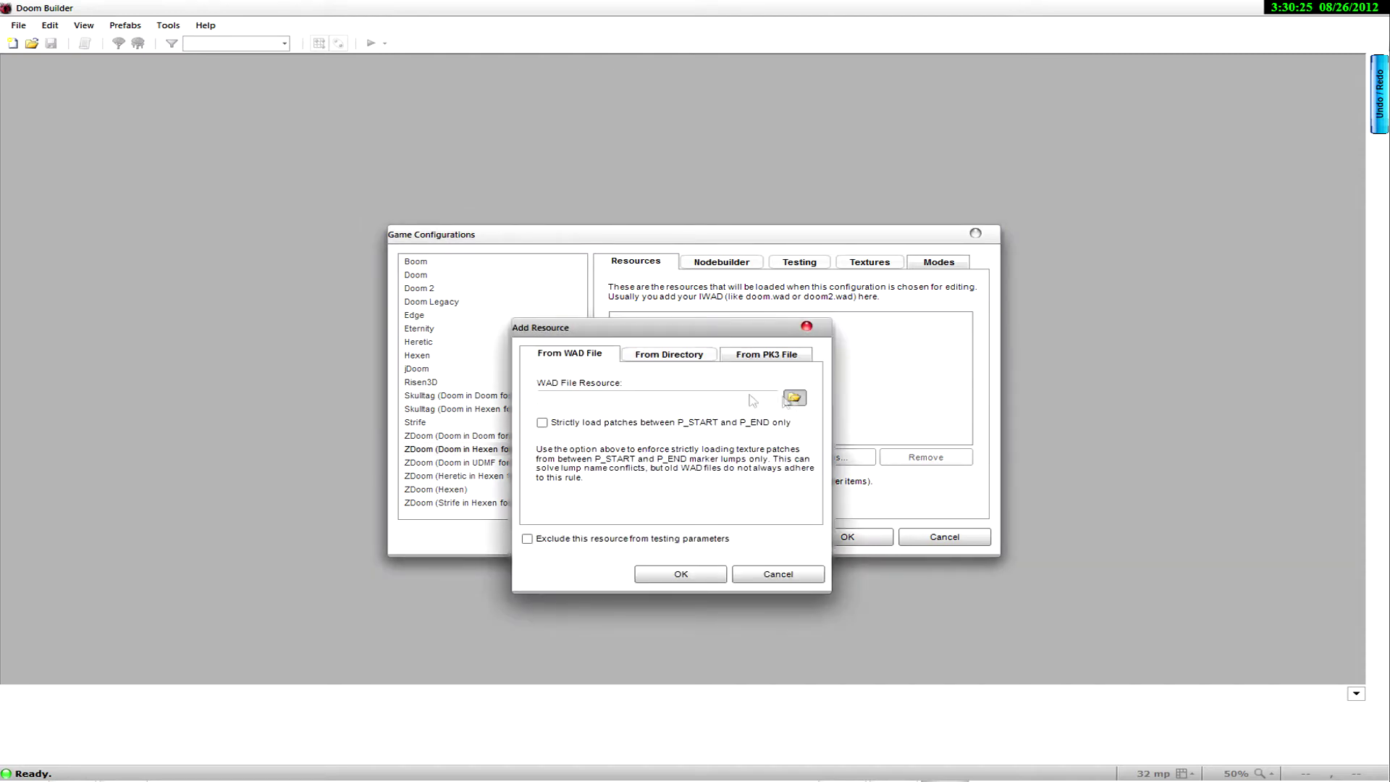
pyautogui.click(793, 401)
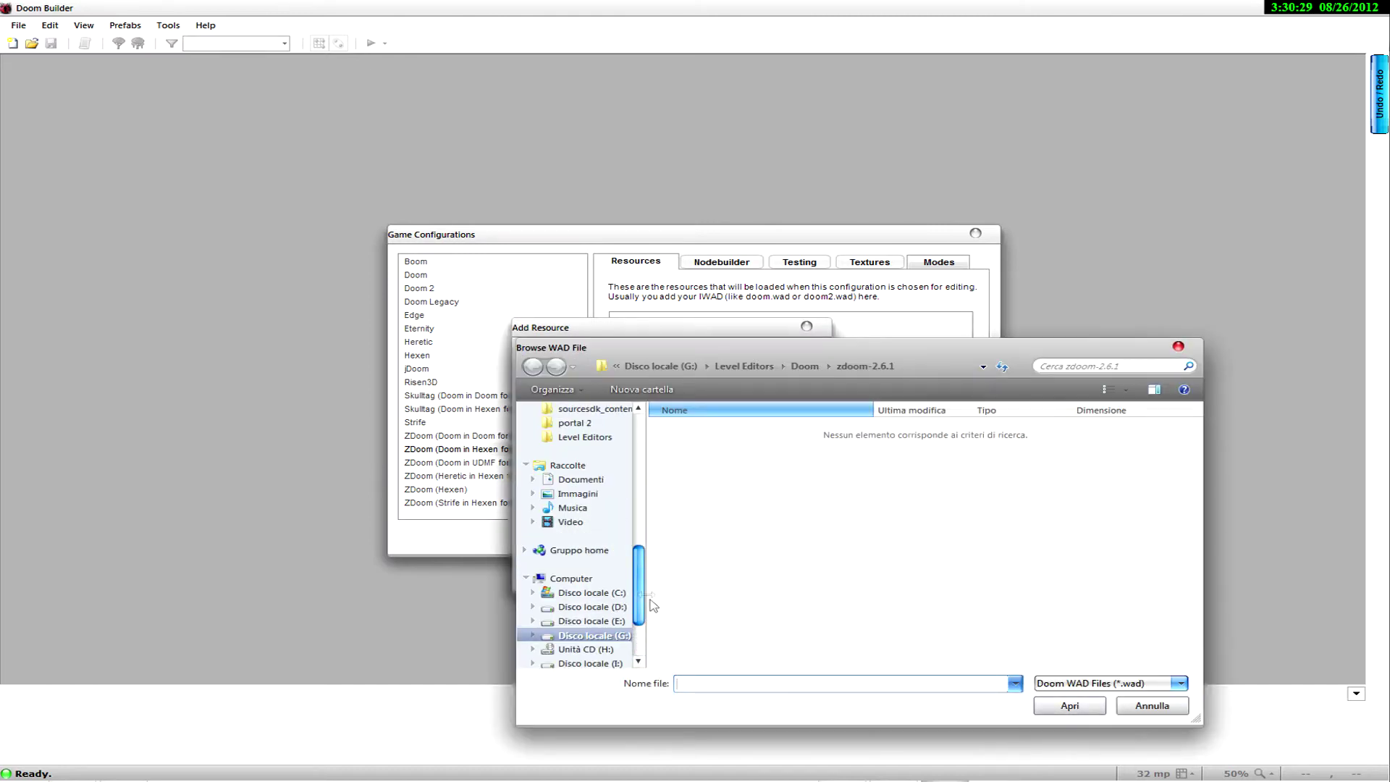
pyautogui.click(601, 593)
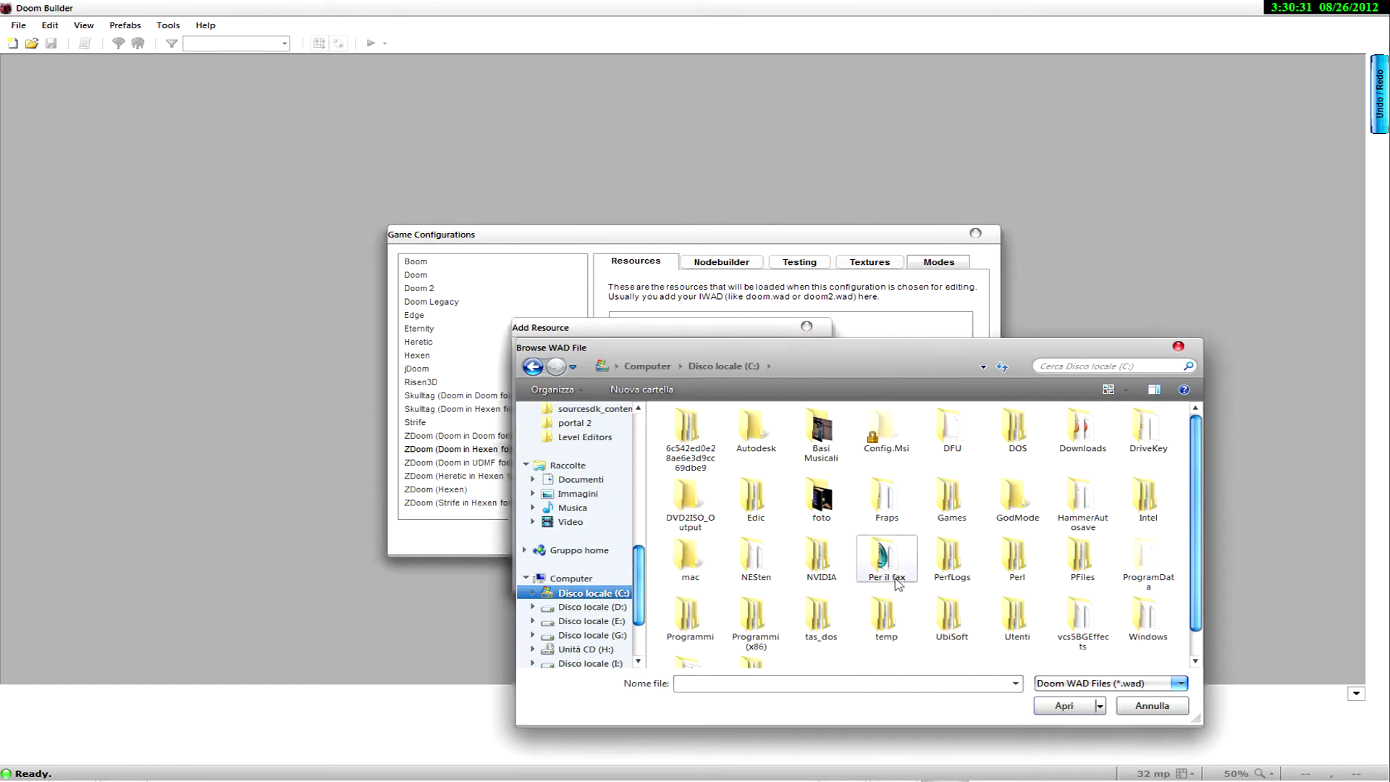
pyautogui.doubleClick(755, 617)
pyautogui.scroll(-5, 769, 507)
pyautogui.scroll(-18, 772, 552)
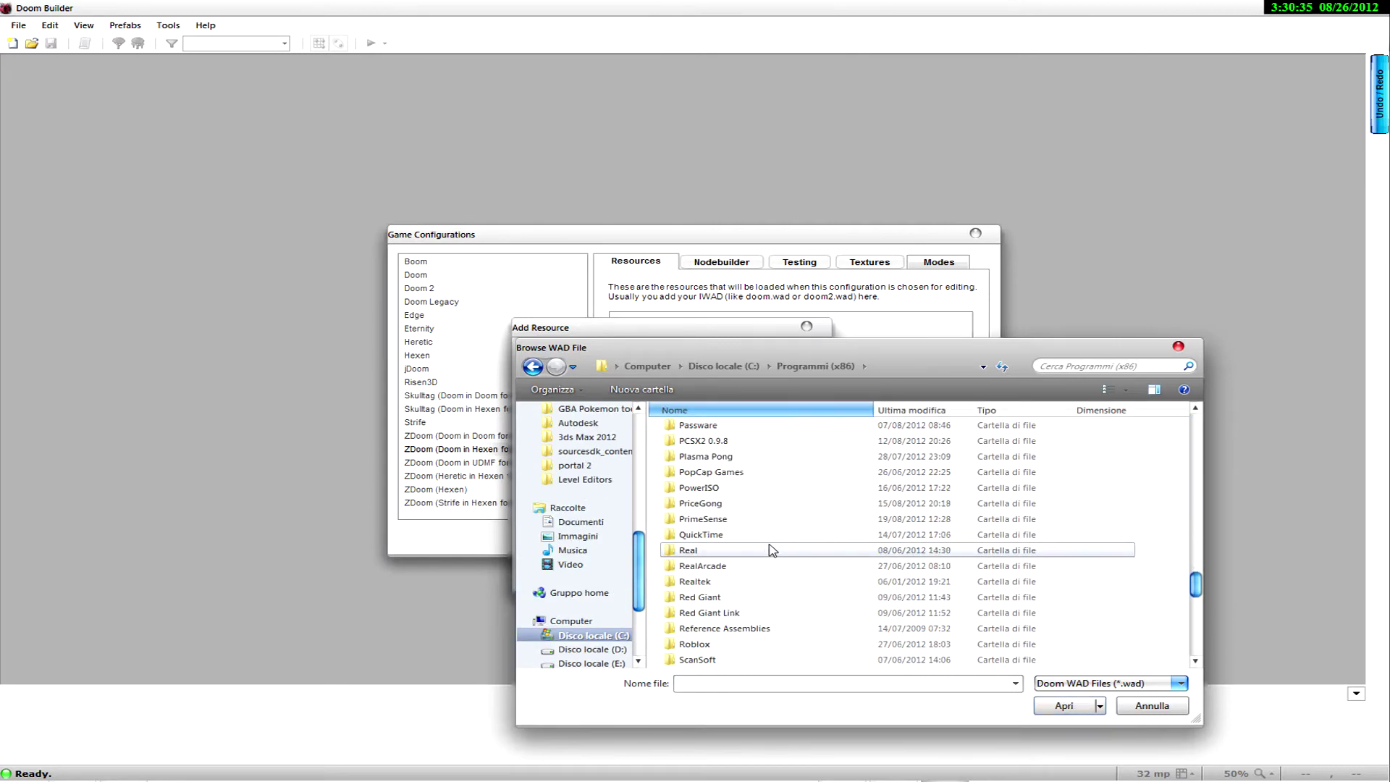
pyautogui.scroll(-3, 746, 506)
pyautogui.click(720, 552)
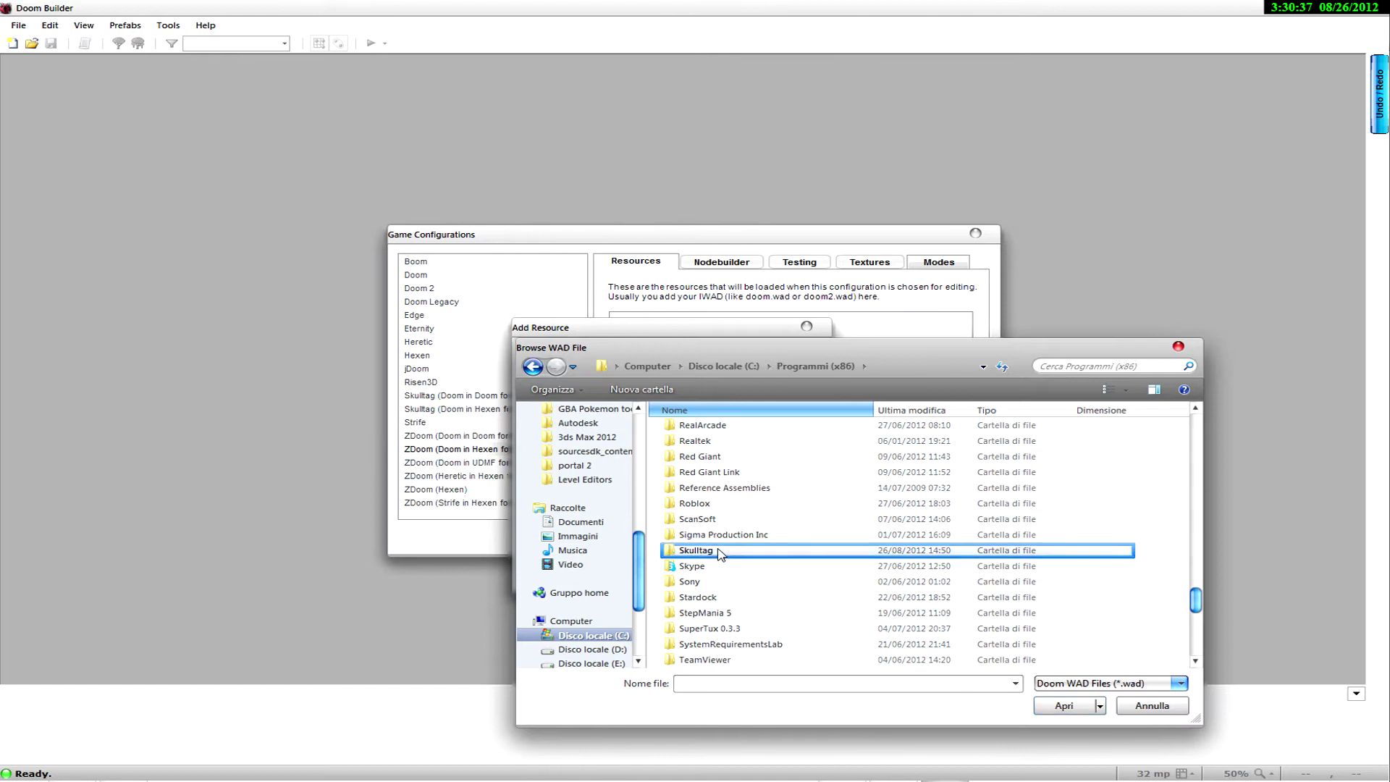
pyautogui.doubleClick(721, 552)
pyautogui.doubleClick(745, 481)
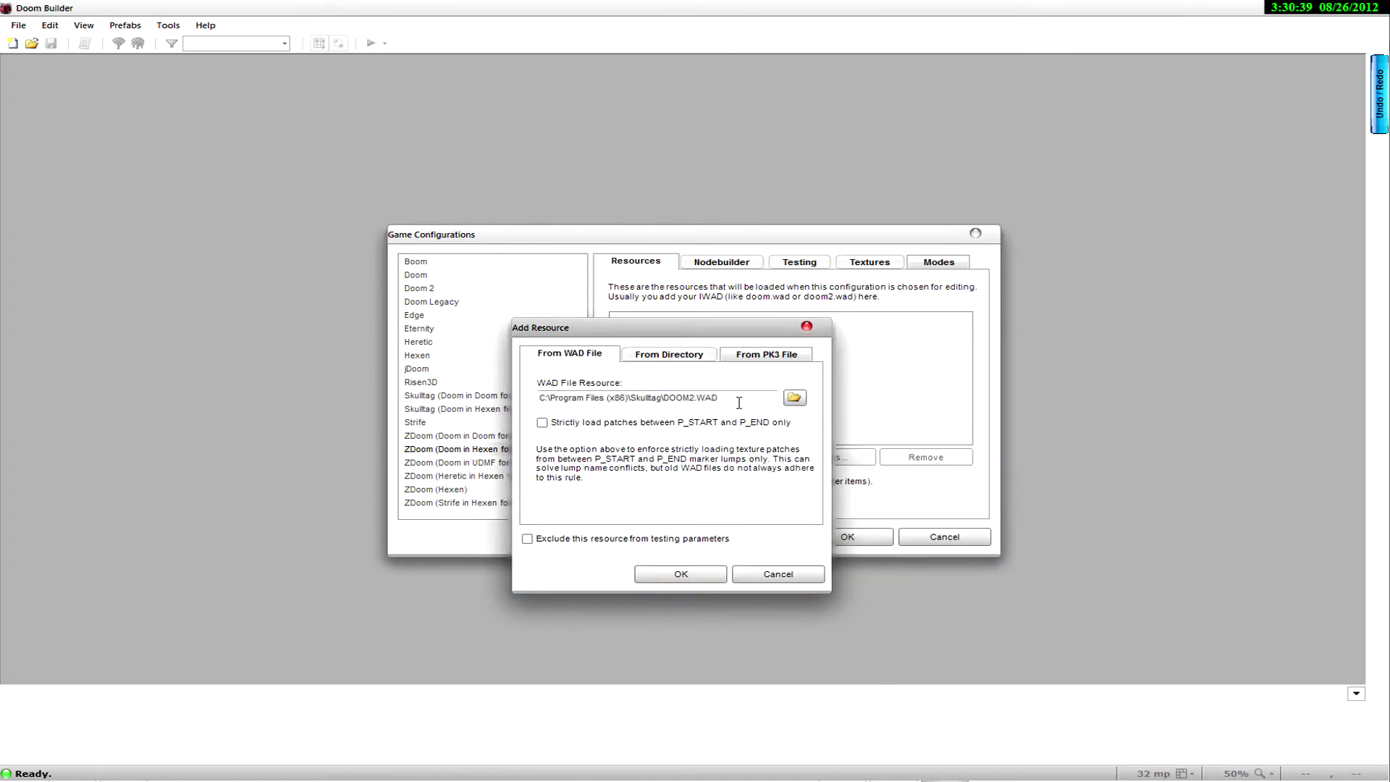
pyautogui.click(692, 577)
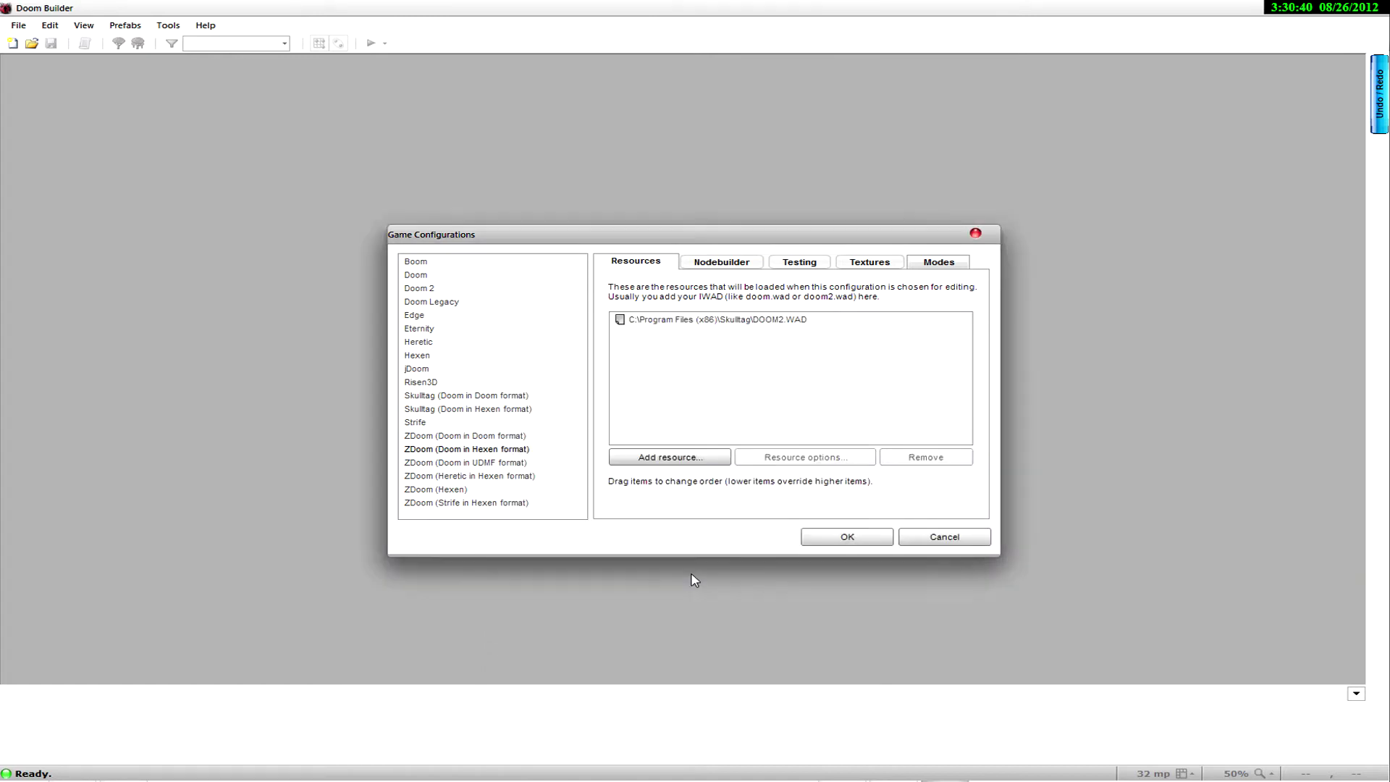
# Step: Set the configuration's test application to G:\Level Editors\Doom\zdoom-2.6.1\zdoom.exe and accept the game configurations
pyautogui.click(796, 262)
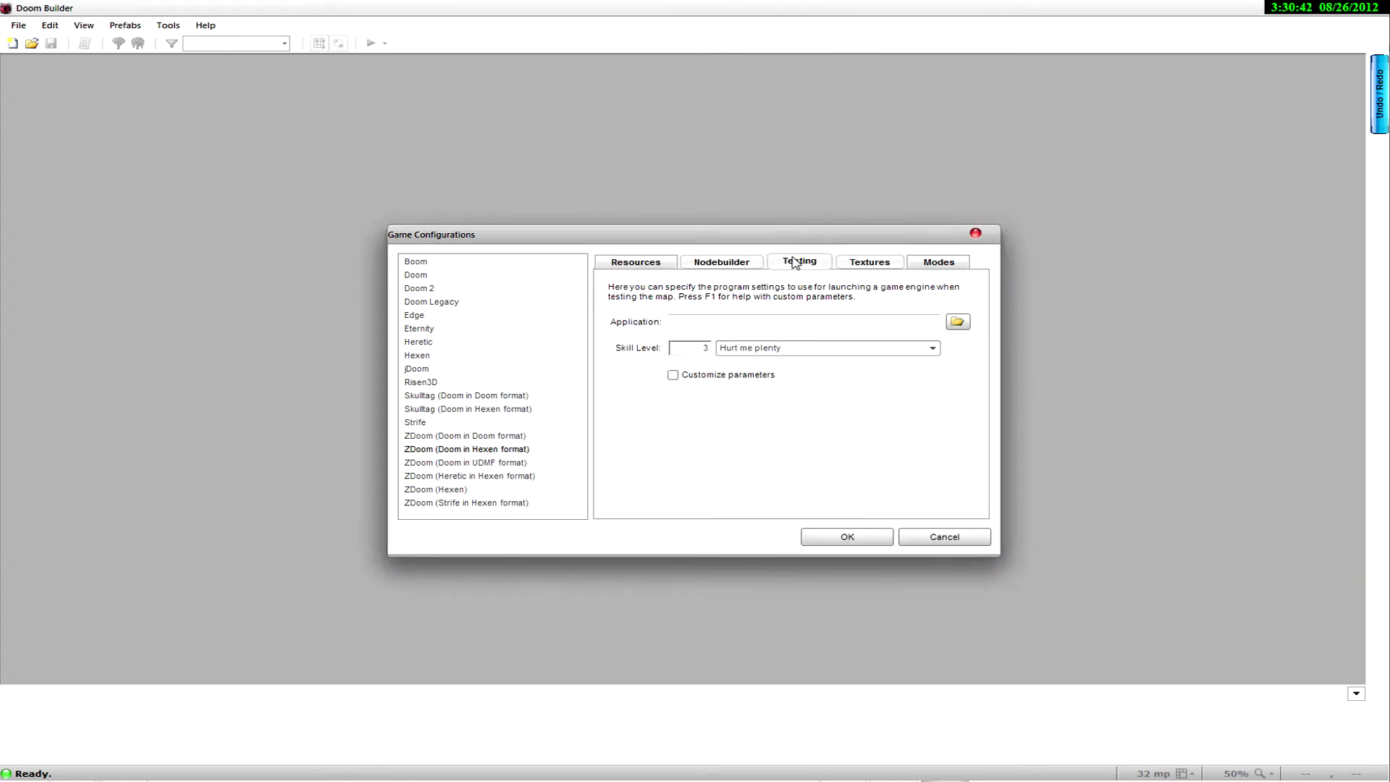
pyautogui.click(958, 321)
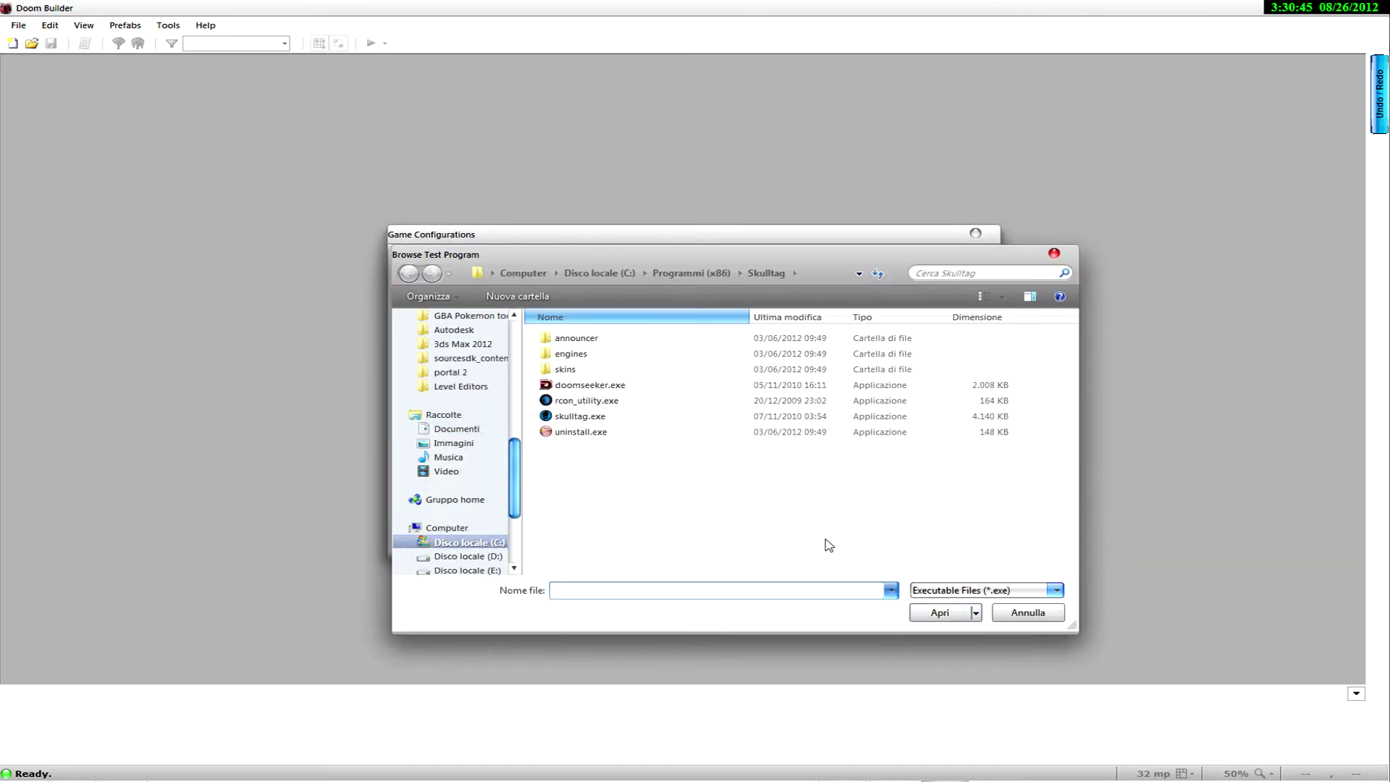
pyautogui.moveTo(515, 488)
pyautogui.mouseDown()
pyautogui.moveTo(519, 507)
pyautogui.moveTo(518, 495)
pyautogui.mouseUp()
pyautogui.click(477, 359)
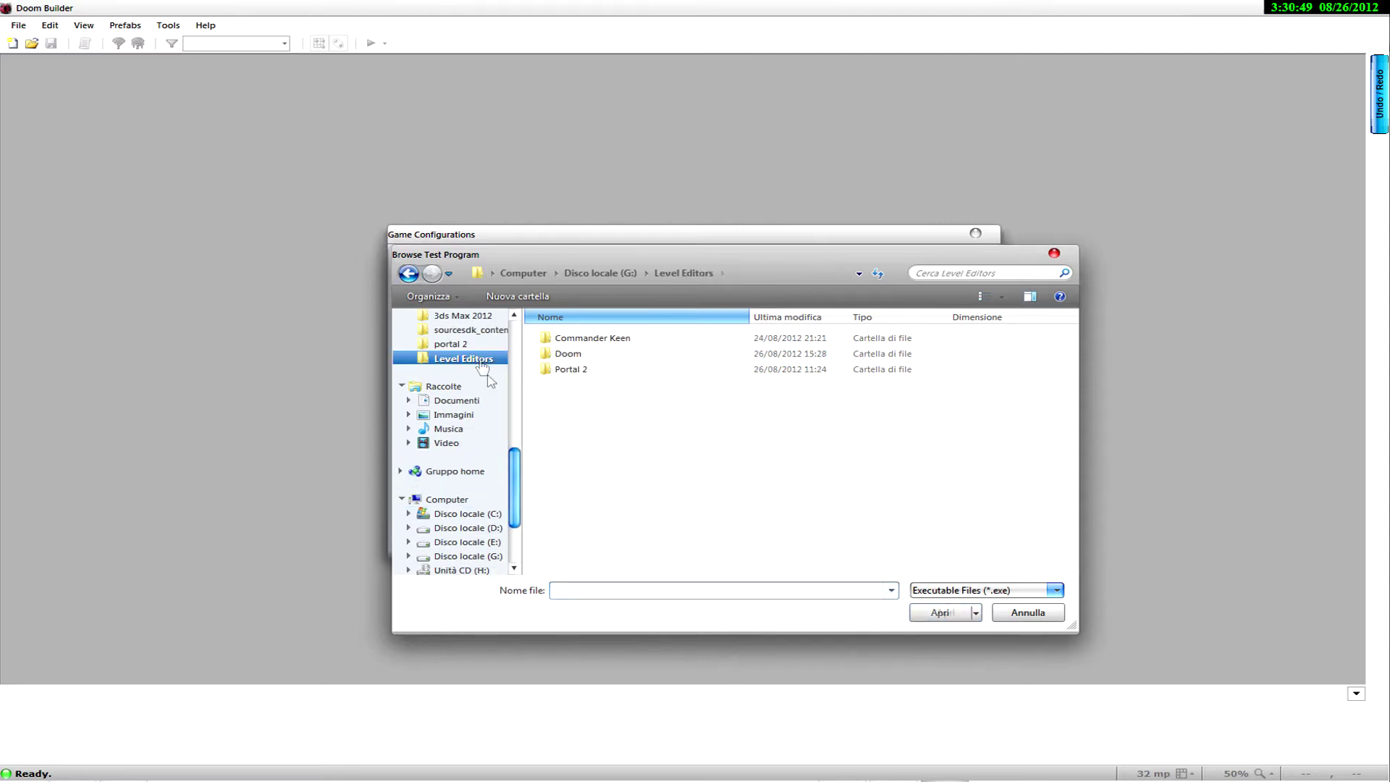
pyautogui.doubleClick(586, 354)
pyautogui.doubleClick(589, 354)
pyautogui.doubleClick(595, 342)
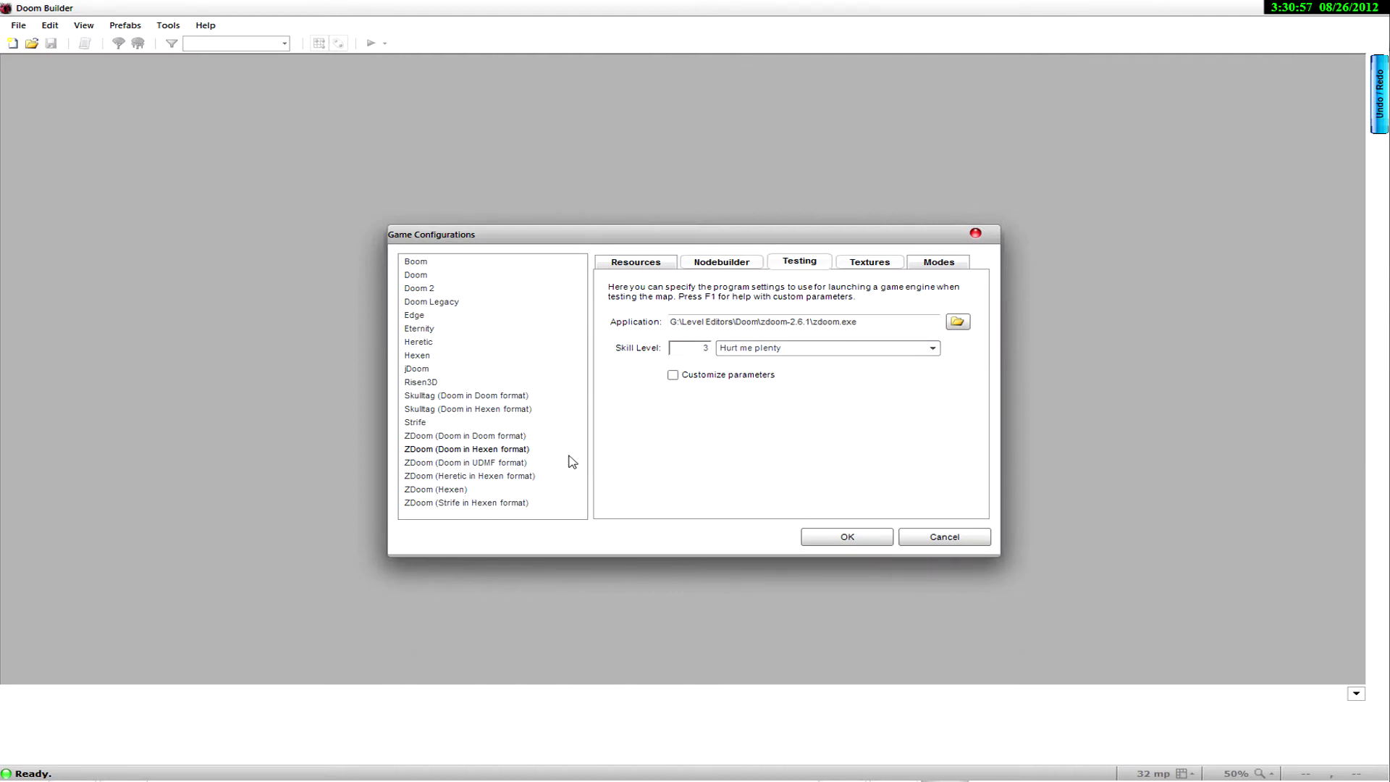
pyautogui.click(874, 326)
pyautogui.click(844, 538)
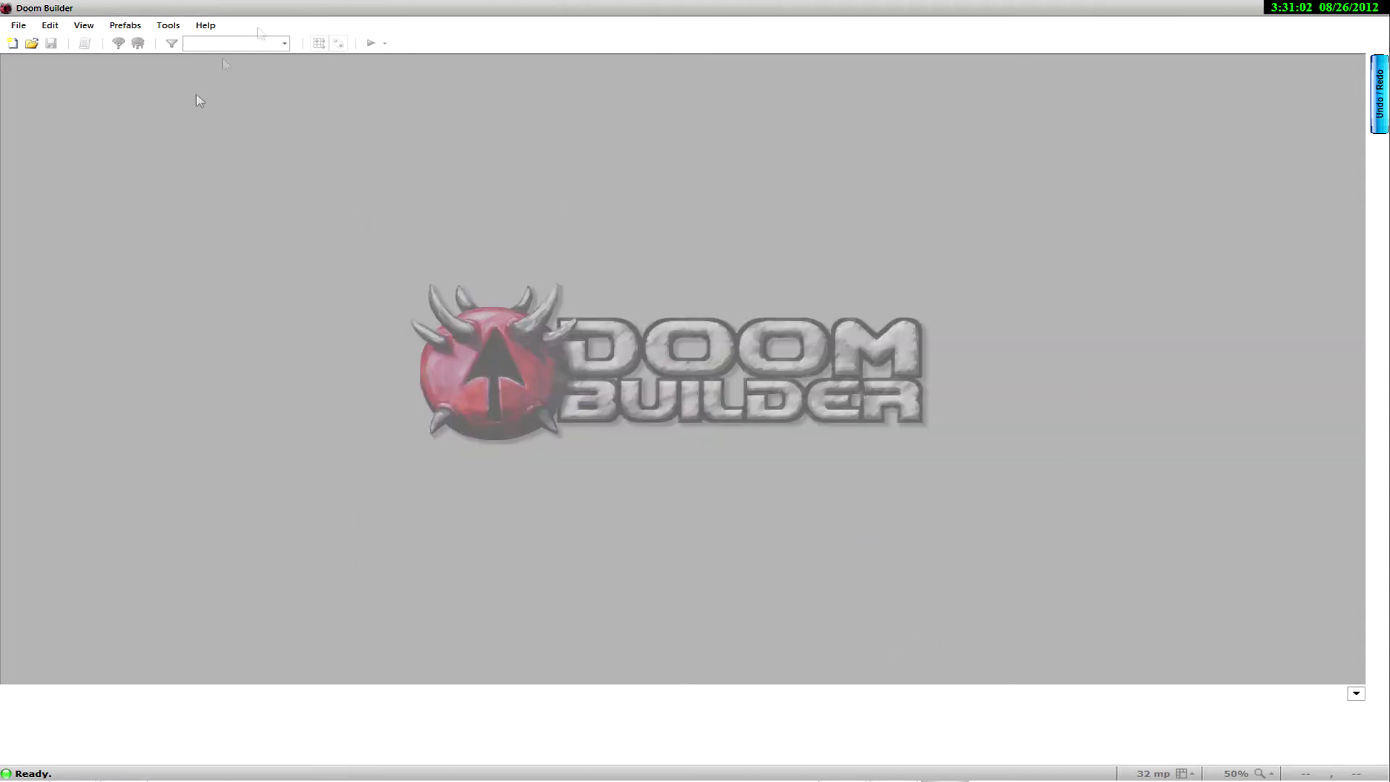
# Step: Create a new map named MAP01 using the ZDoom (Doom in Hexen format) game configuration
pyautogui.click(12, 43)
pyautogui.click(751, 279)
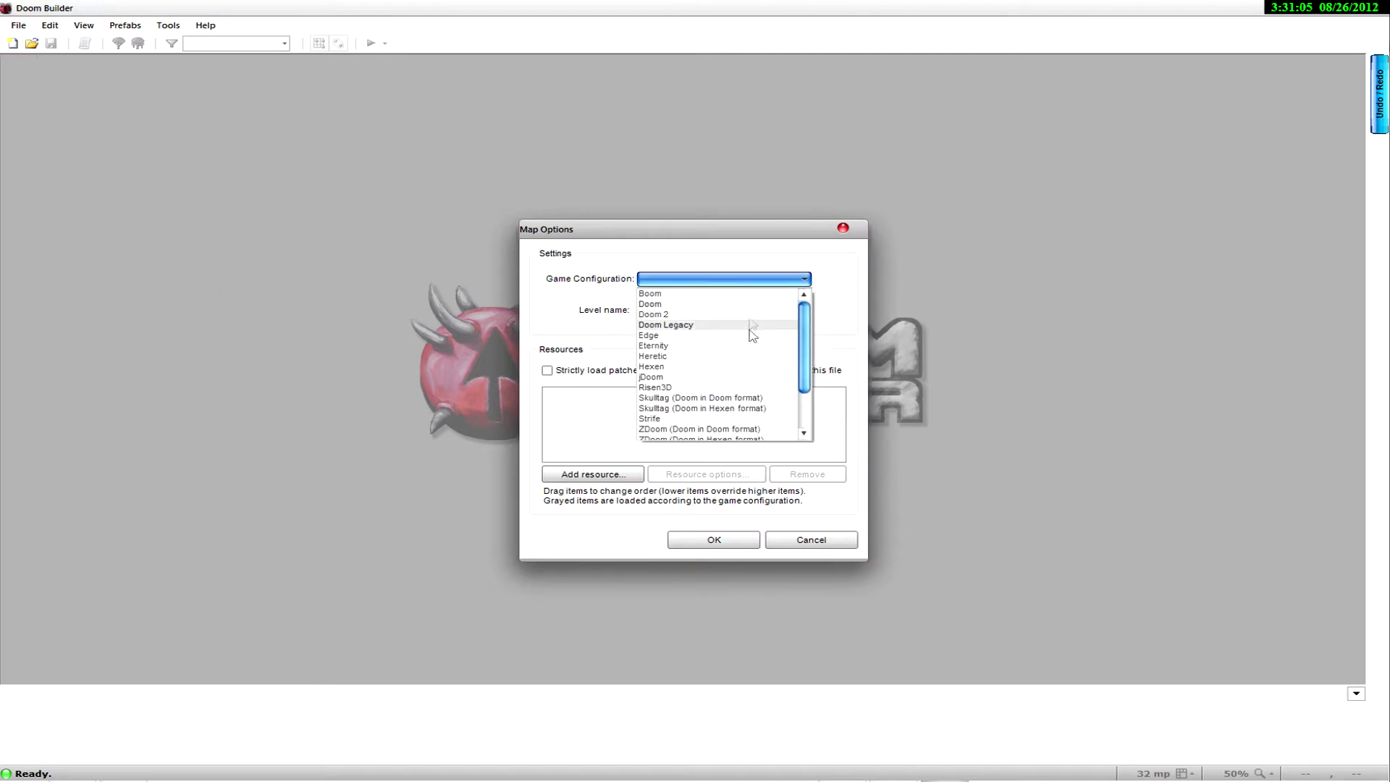
pyautogui.scroll(-1, 716, 426)
pyautogui.click(716, 409)
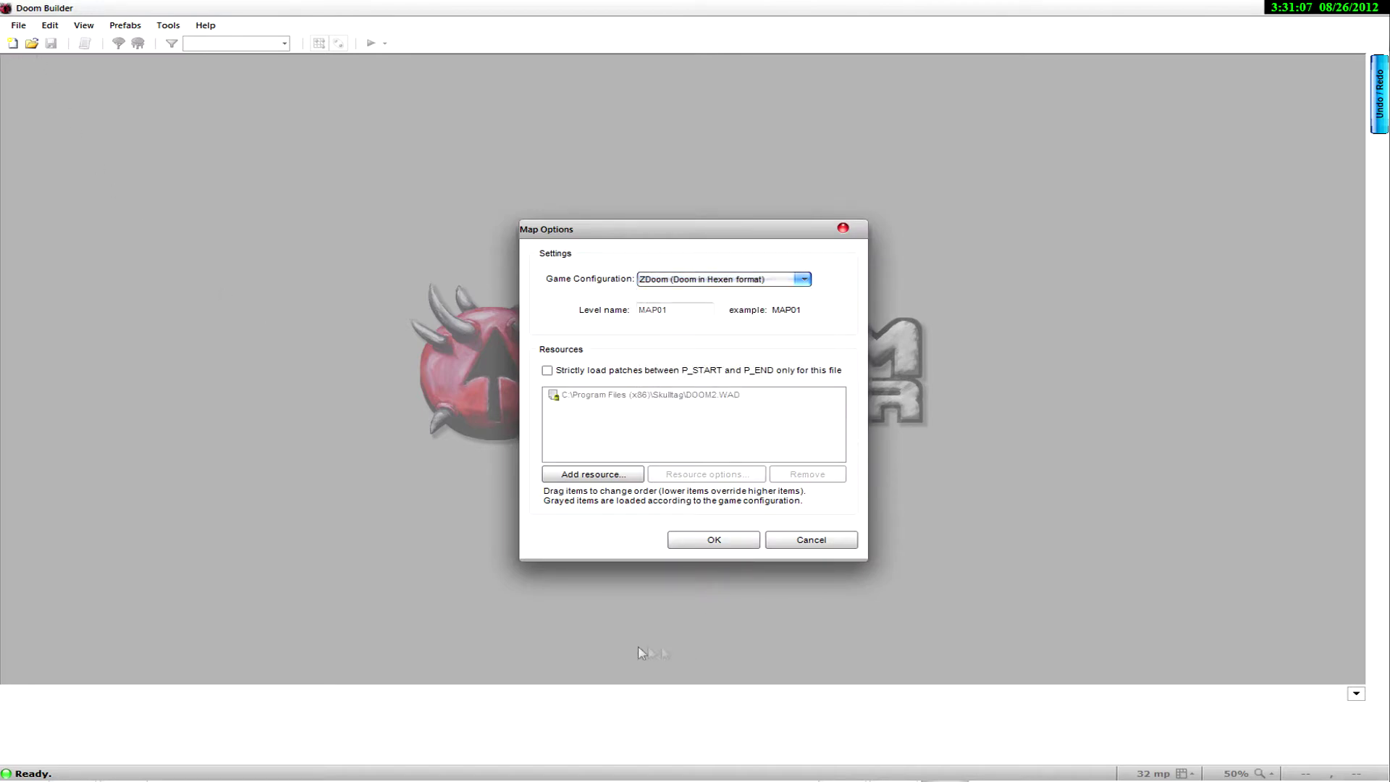
pyautogui.click(738, 539)
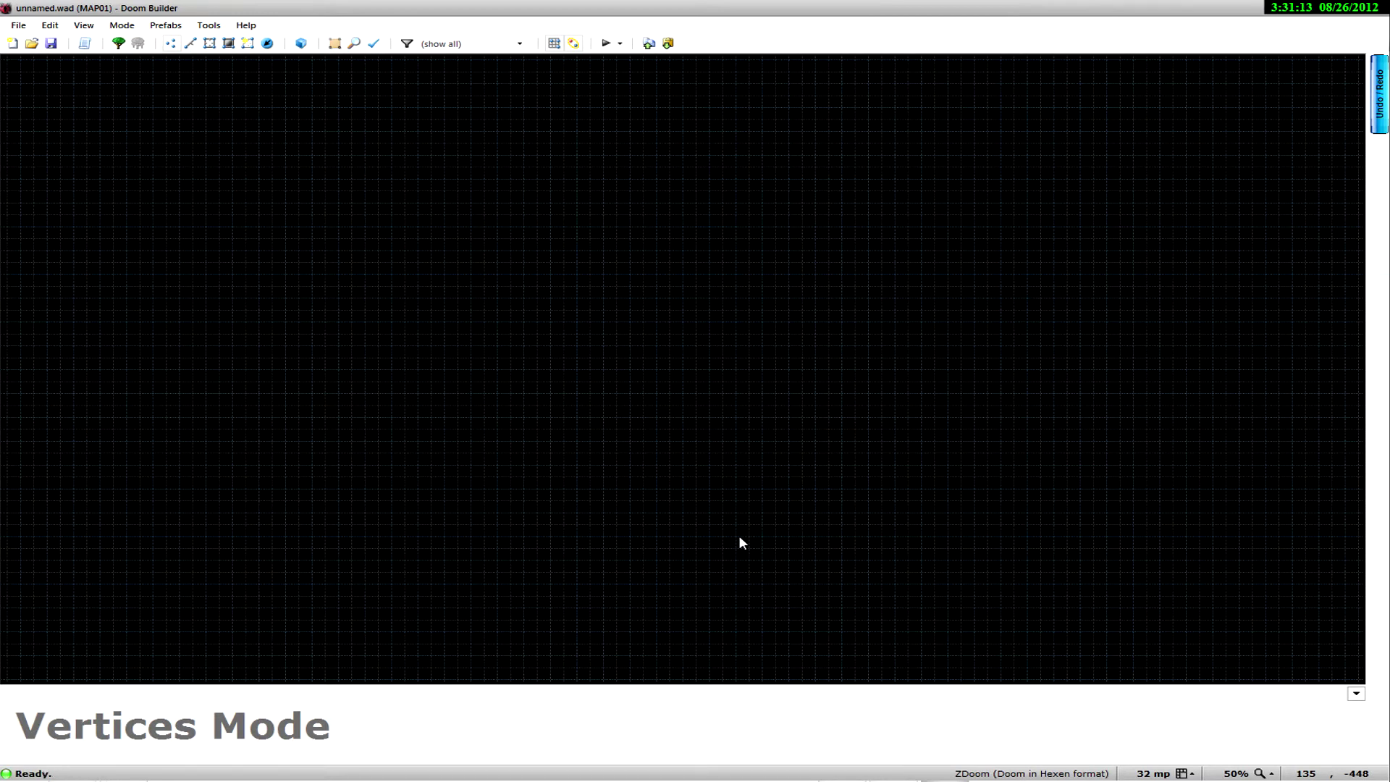
pyautogui.press('Up')
pyautogui.press('Up')
pyautogui.press('Down')
pyautogui.press('Down')
pyautogui.press('Down')
pyautogui.press('Down')
pyautogui.press('Down')
pyautogui.press('Down')
pyautogui.press('Down')
pyautogui.press('Down')
pyautogui.press('Down')
pyautogui.press('Down')
pyautogui.press('Down')
pyautogui.press('Down')
pyautogui.press('Down')
pyautogui.press('Down')
pyautogui.press('Down')
pyautogui.press('Down')
pyautogui.press('Down')
pyautogui.press('Down')
pyautogui.press('Down')
pyautogui.press('Left')
pyautogui.press('Left')
pyautogui.press('Left')
pyautogui.press('Left')
pyautogui.press('Left')
pyautogui.press('Left')
pyautogui.press('Left')
pyautogui.press('Left')
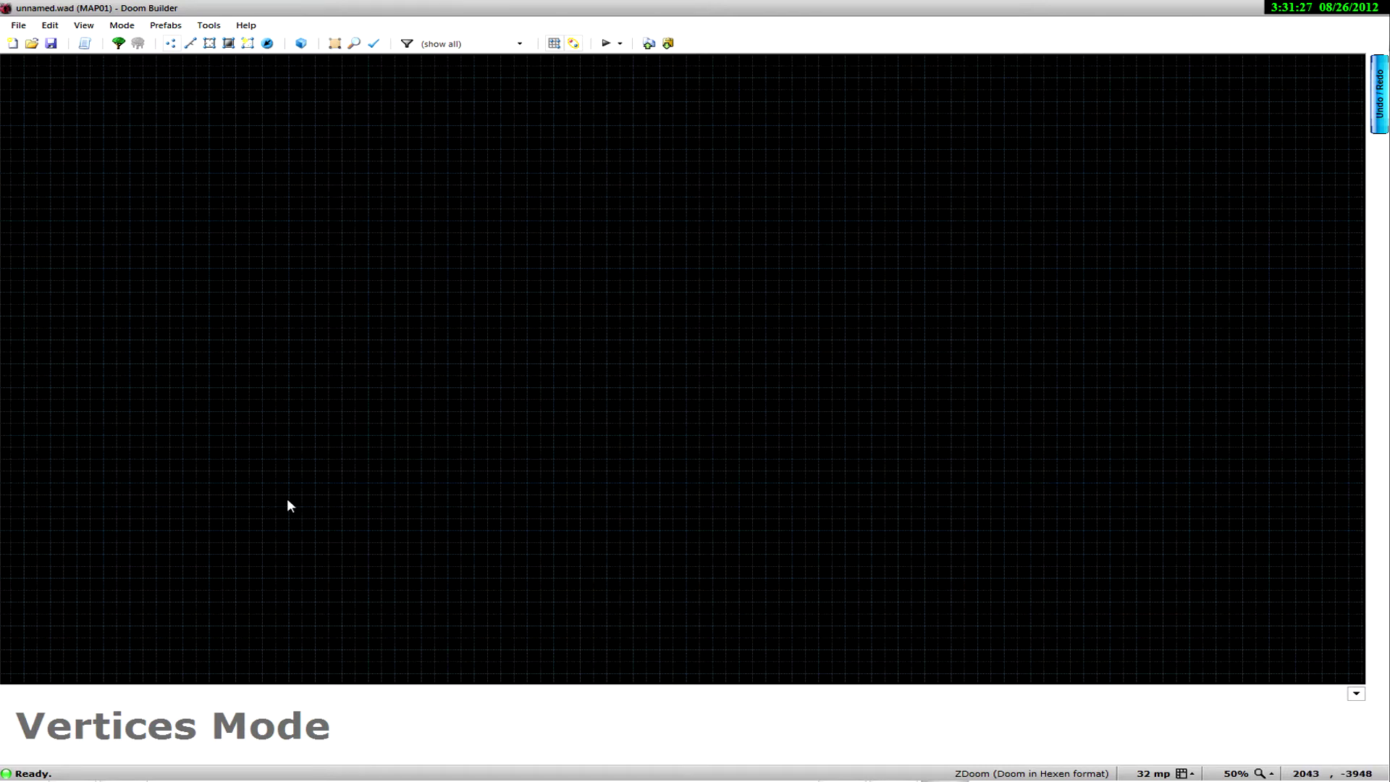
# Step: View the empty map in Linedefs, Sectors and Visual modes, and return to Sectors Mode
pyautogui.press('l')
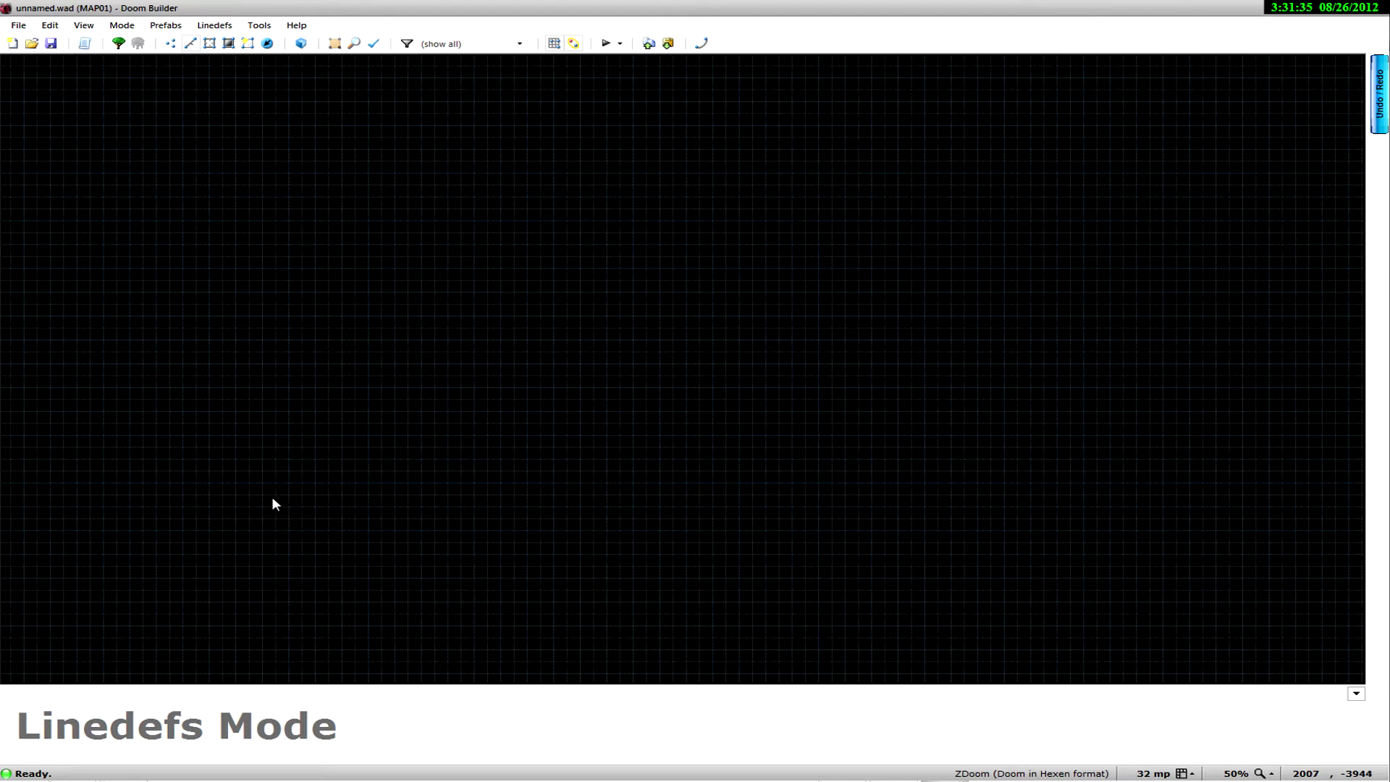
pyautogui.press('s')
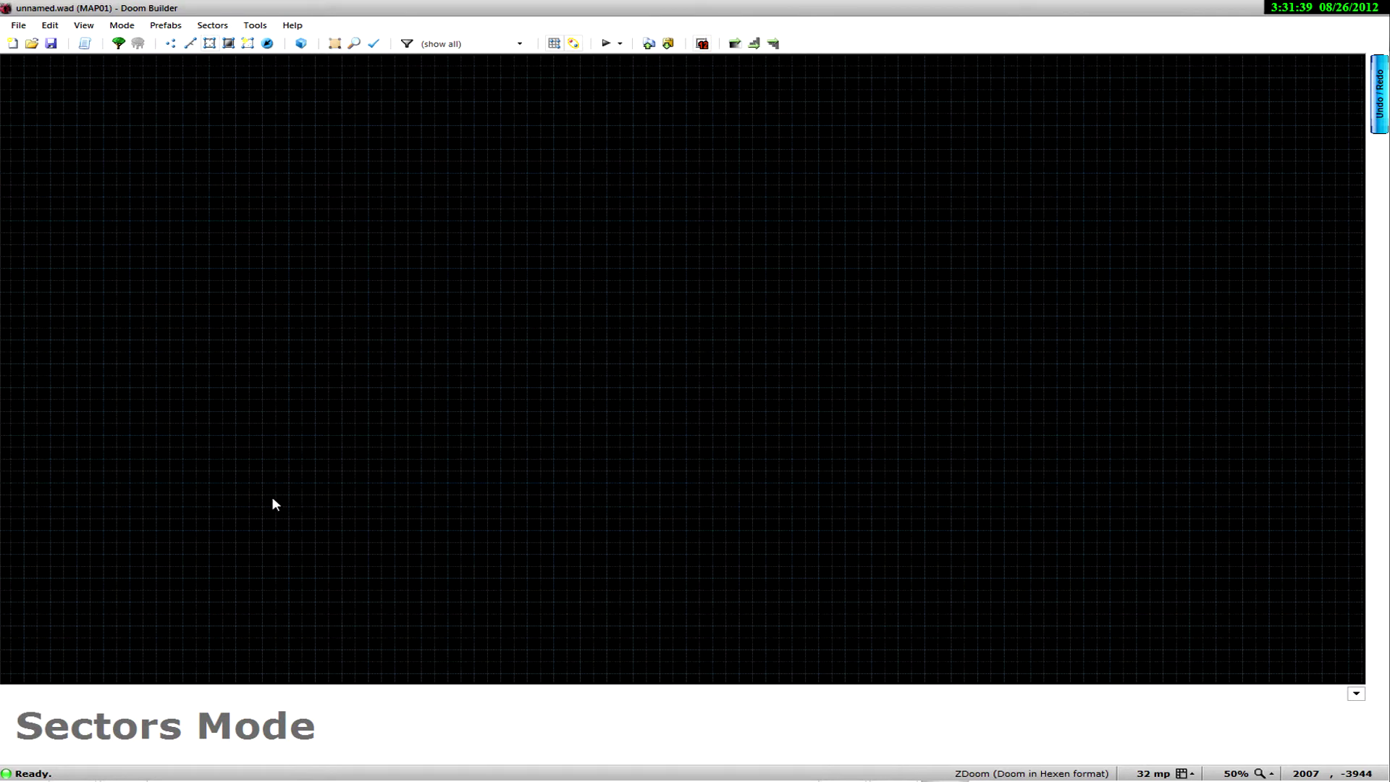
pyautogui.press('w')
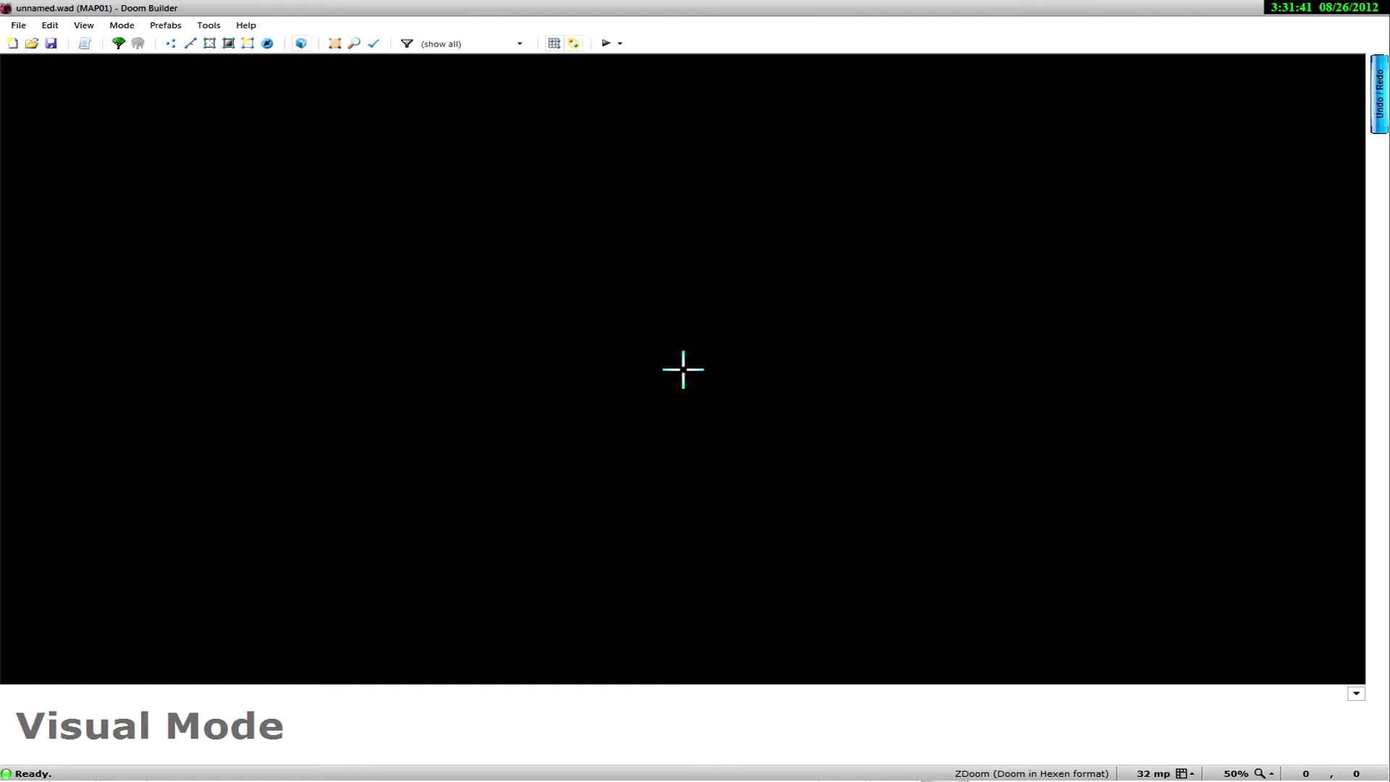
pyautogui.press('w')
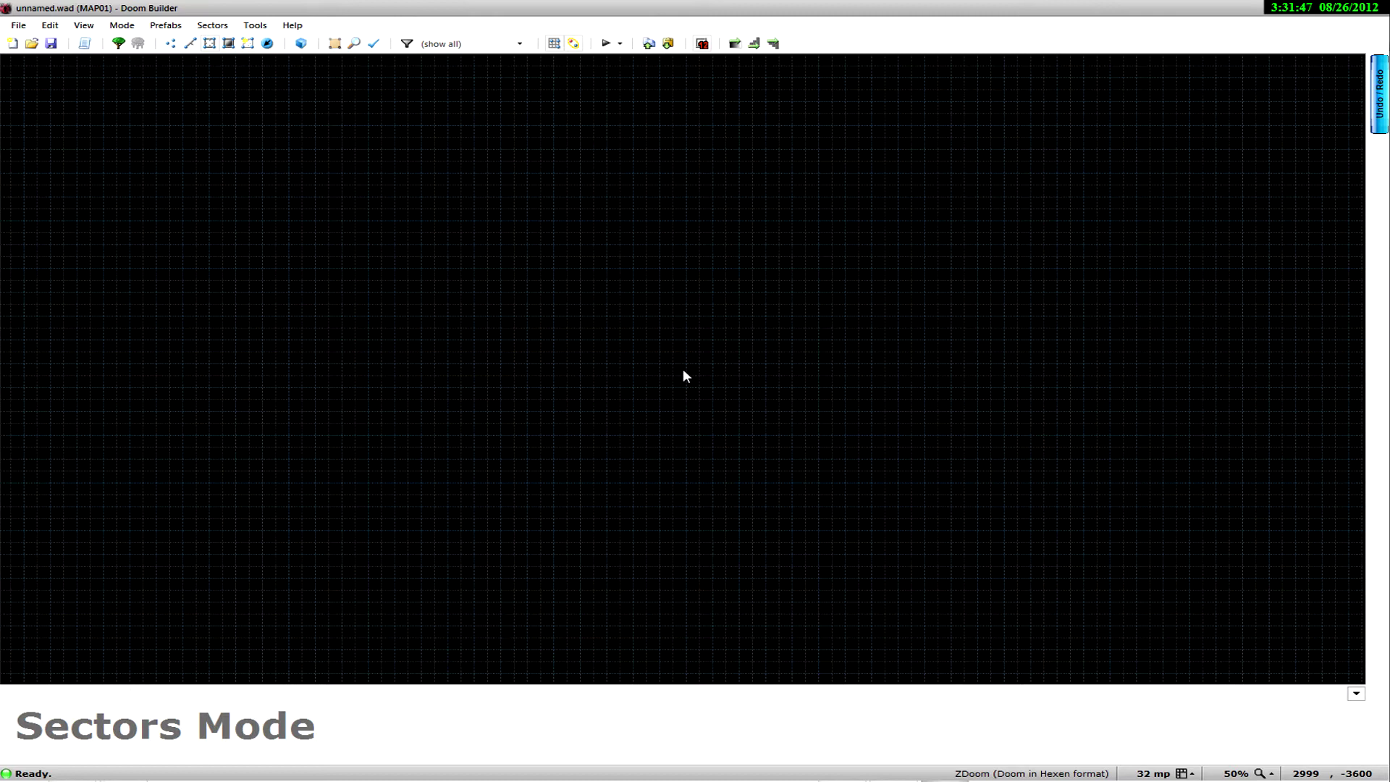
# Step: Draw a closed square sector of 256 by 256 units in Linedefs Mode
pyautogui.click(190, 44)
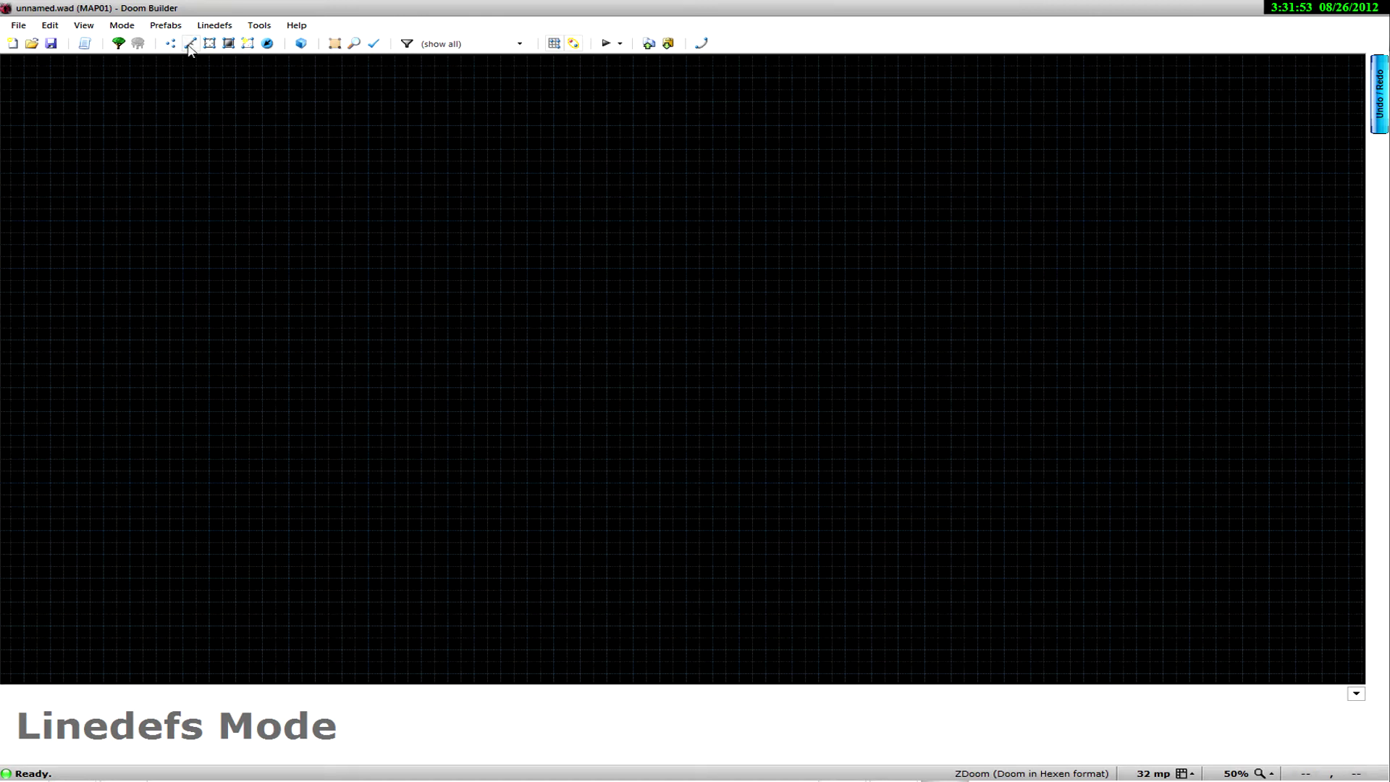
pyautogui.press('Insert')
pyautogui.click(502, 174)
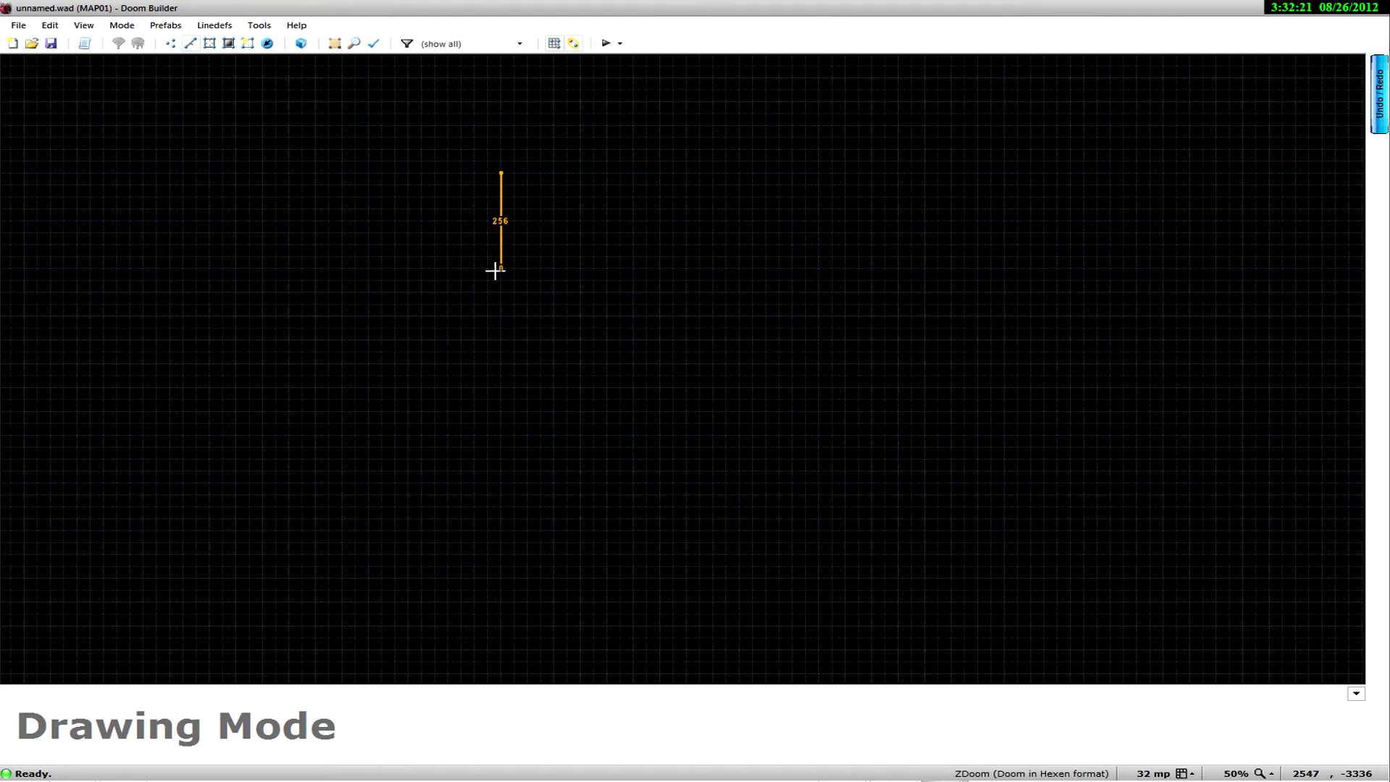
pyautogui.click(605, 268)
pyautogui.click(608, 174)
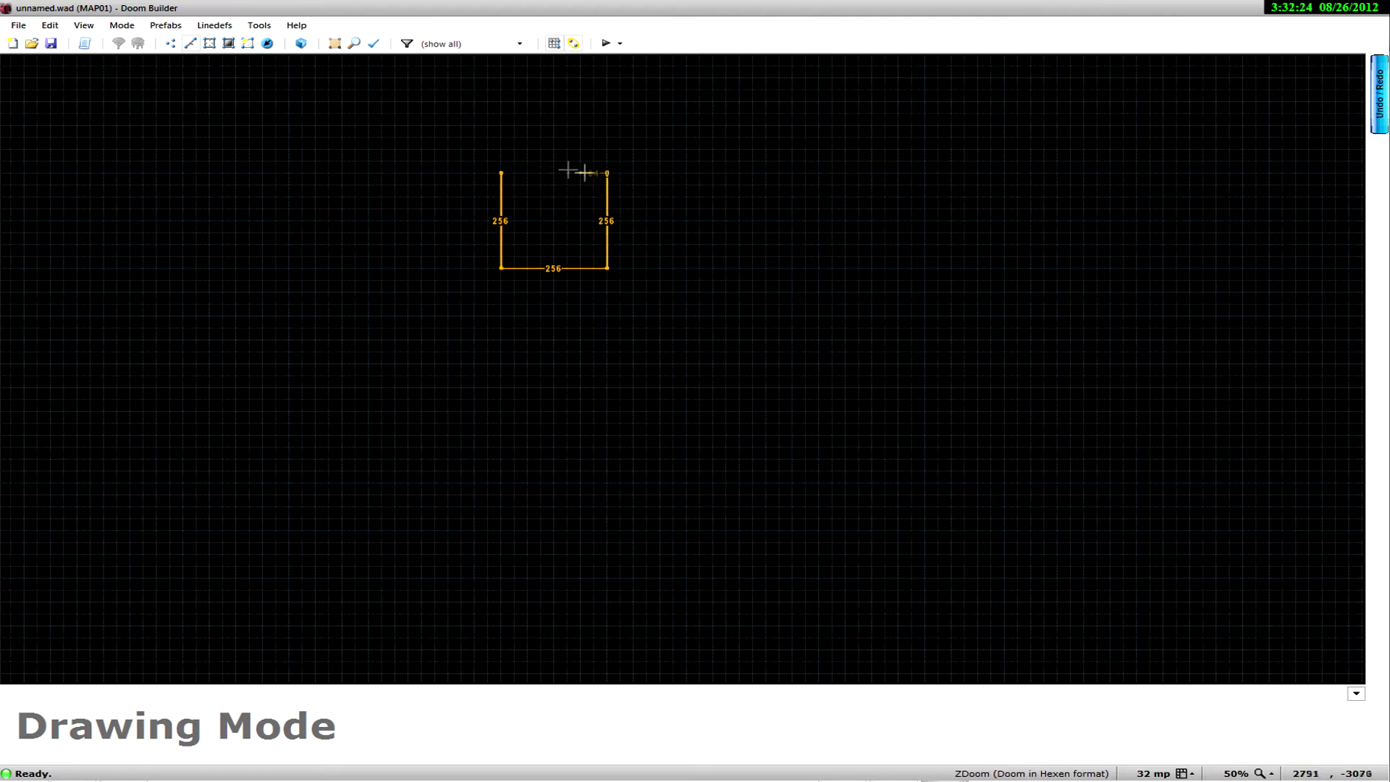
pyautogui.click(510, 175)
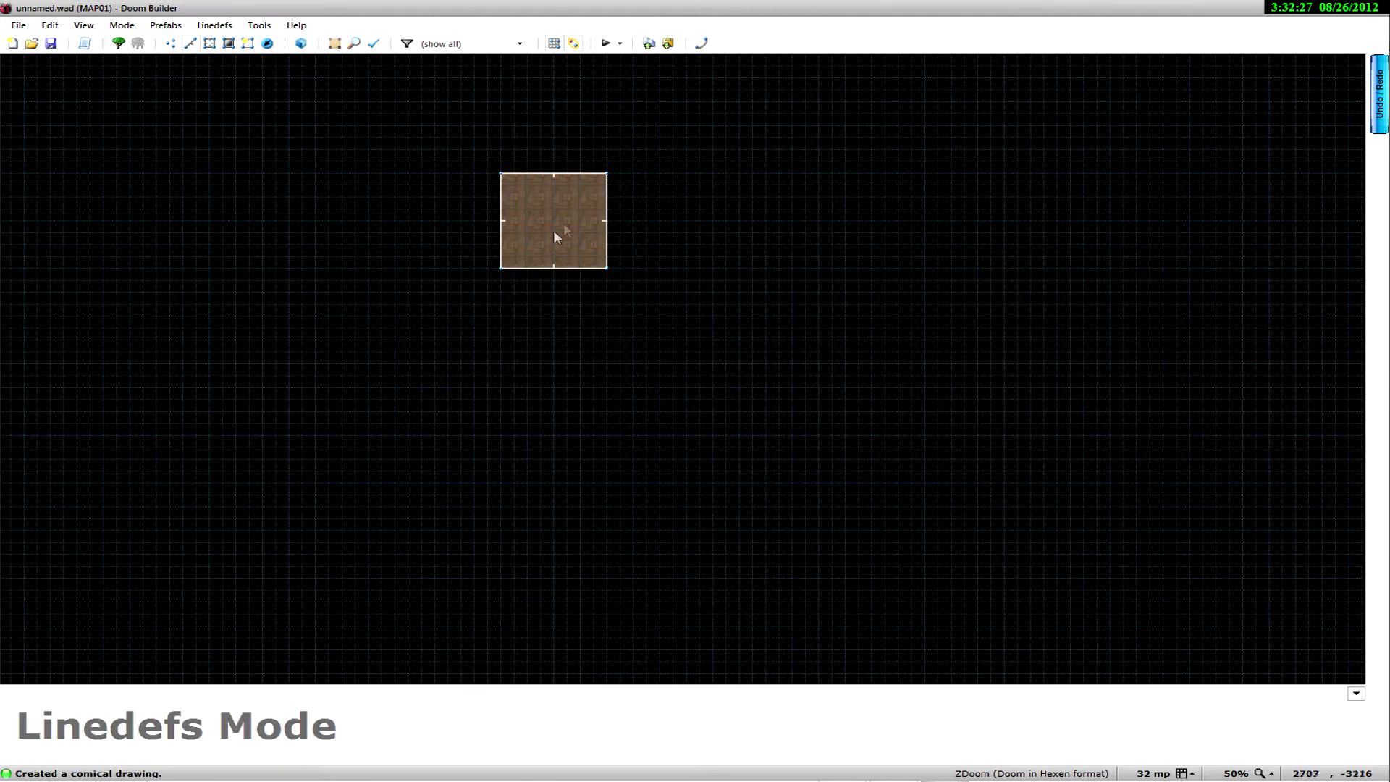
# Step: Place the Visual Mode camera start inside the square sector, in its lower part, and enter Visual Mode
pyautogui.scroll(4, 374, 193)
pyautogui.scroll(1, 1030, 193)
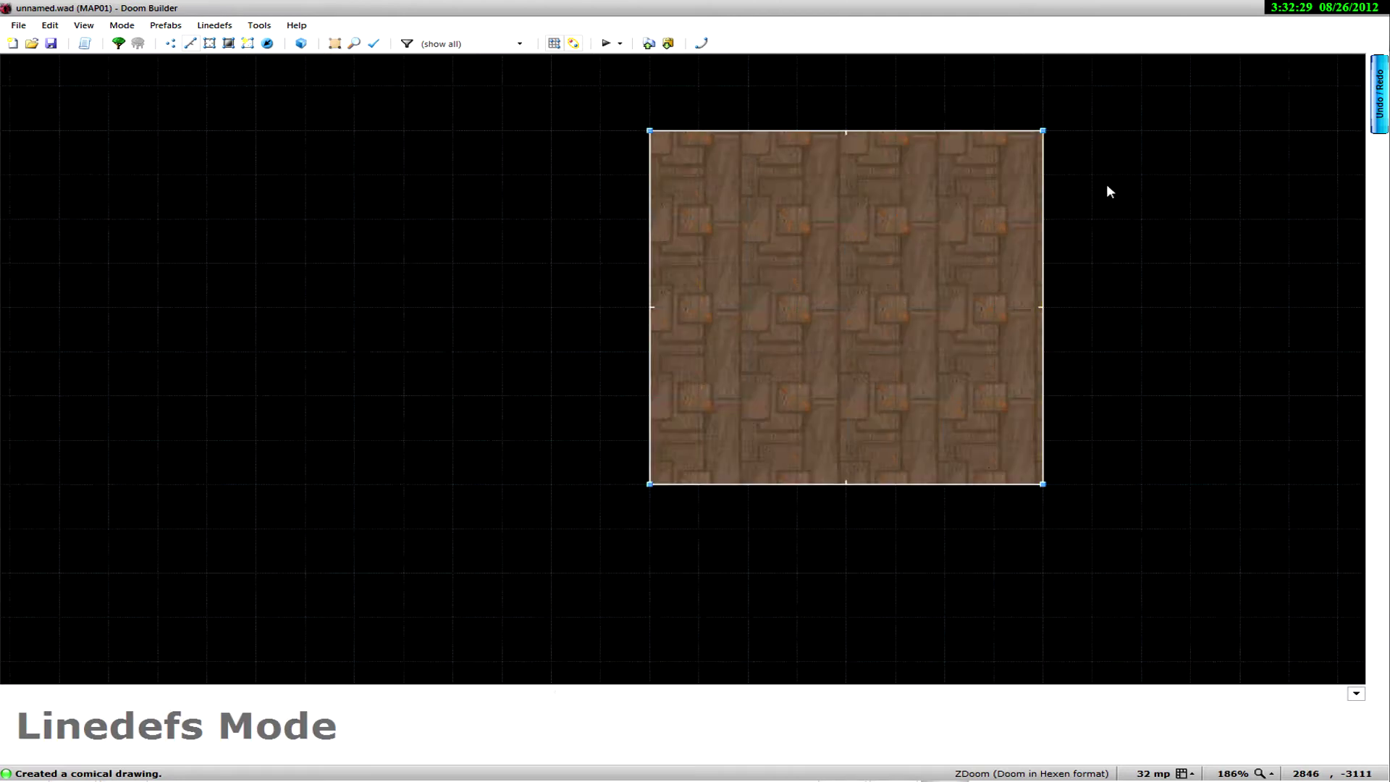
pyautogui.scroll(-1, 1128, 196)
pyautogui.scroll(3, 1200, 145)
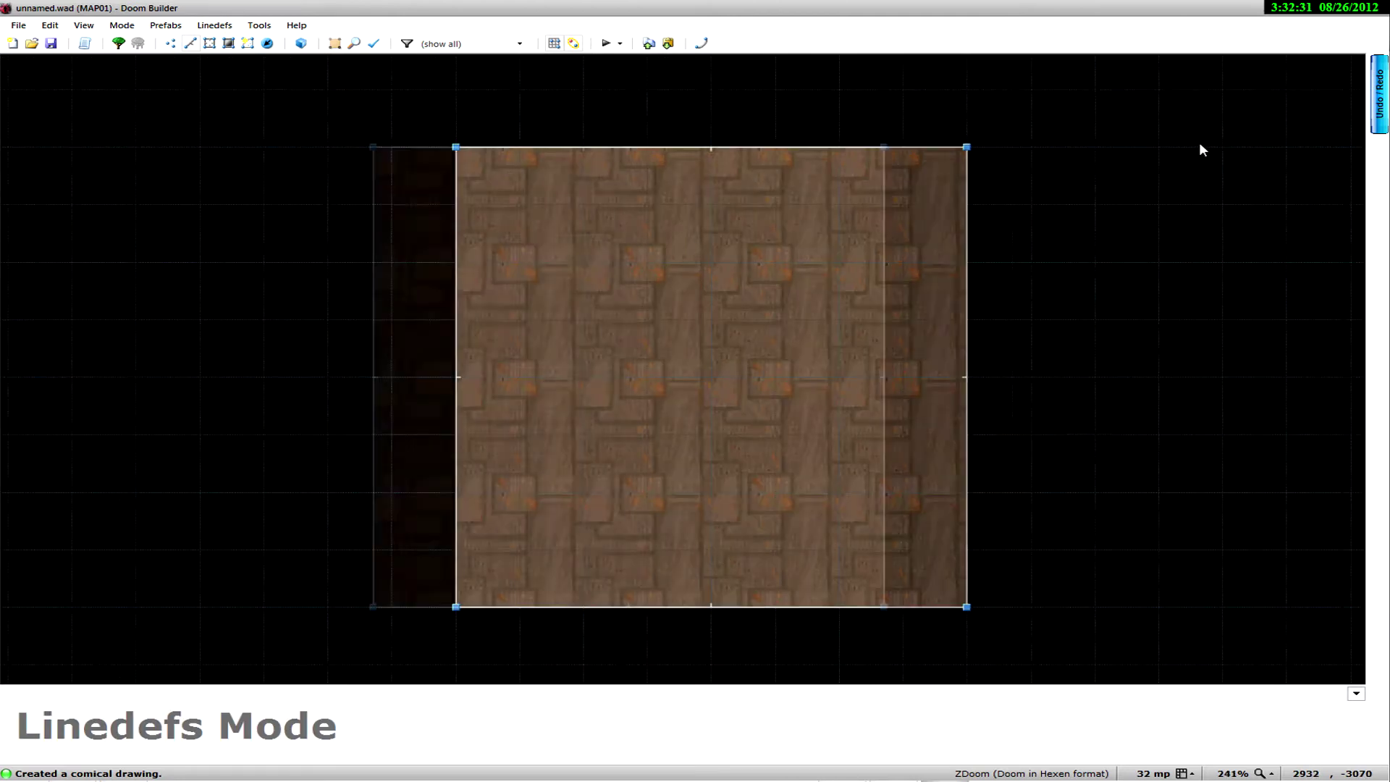
pyautogui.scroll(-3, 1114, 221)
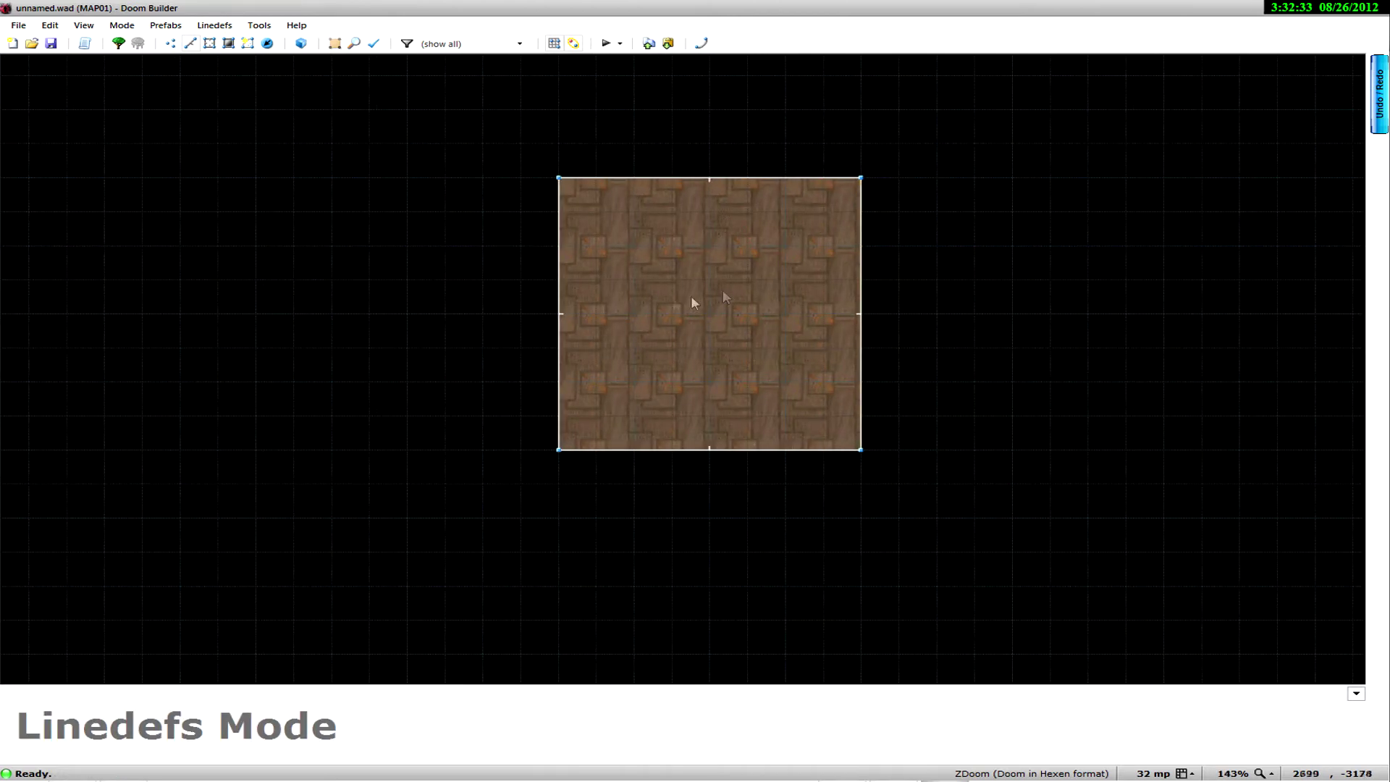
pyautogui.hotkey('ctrl', 'w')
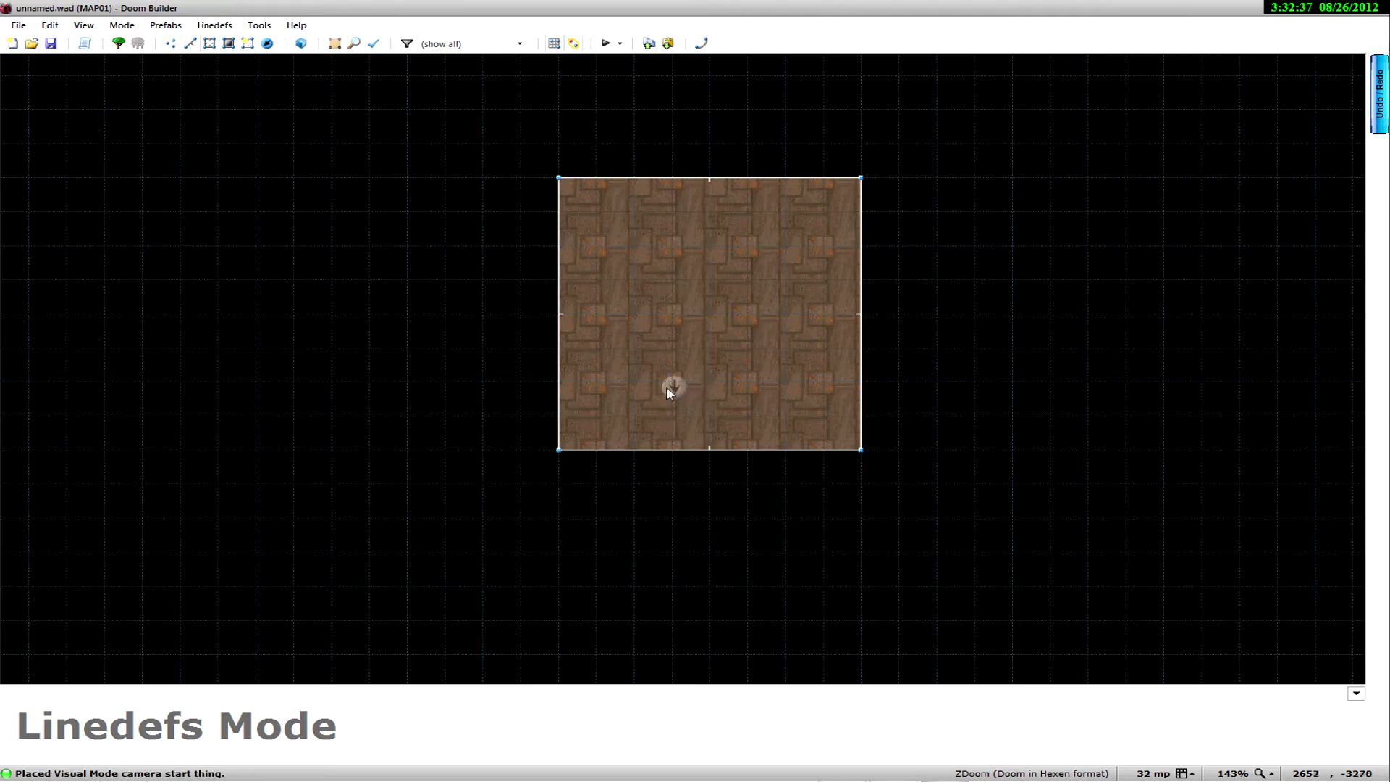
pyautogui.press('w')
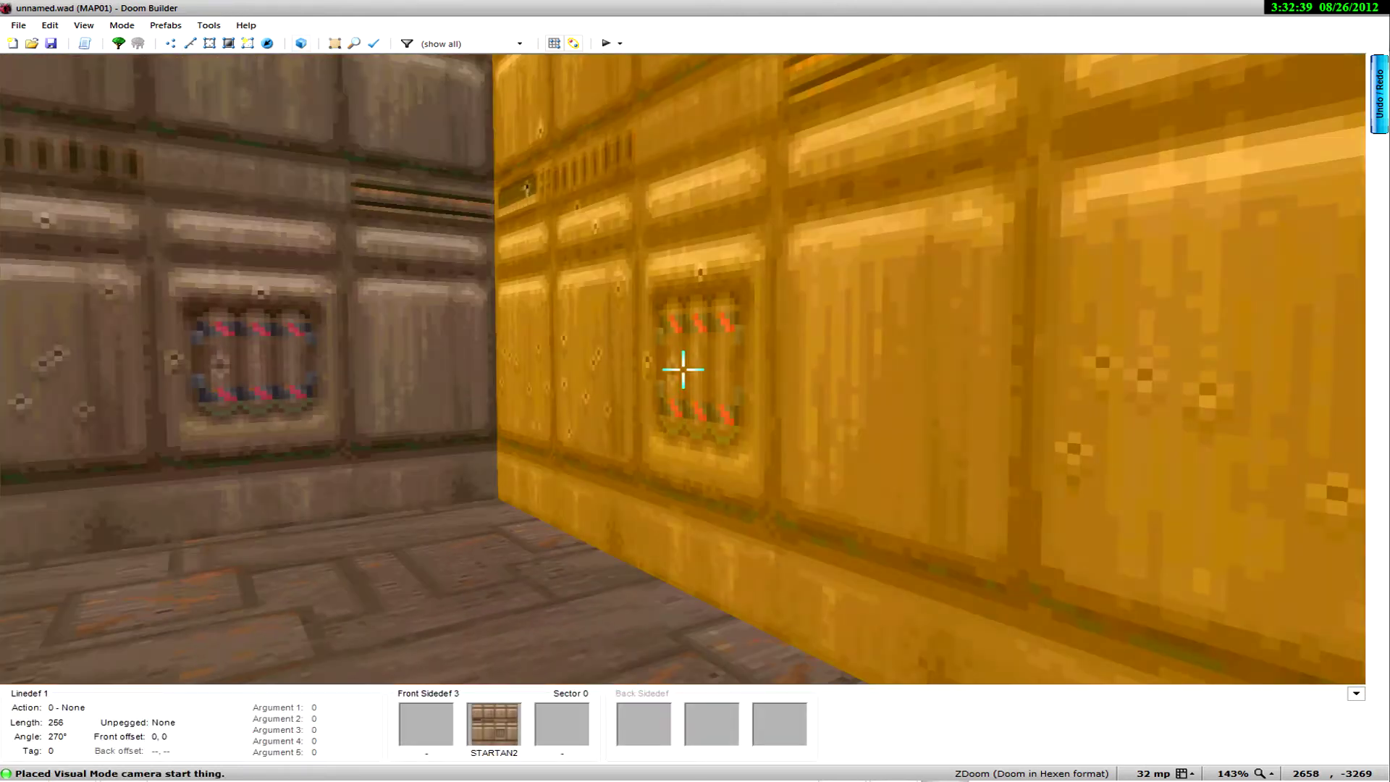
# Step: Move around the square room in Visual Mode to examine its walls, floor and ceiling, and return to Linedefs Mode
pyautogui.press('e')
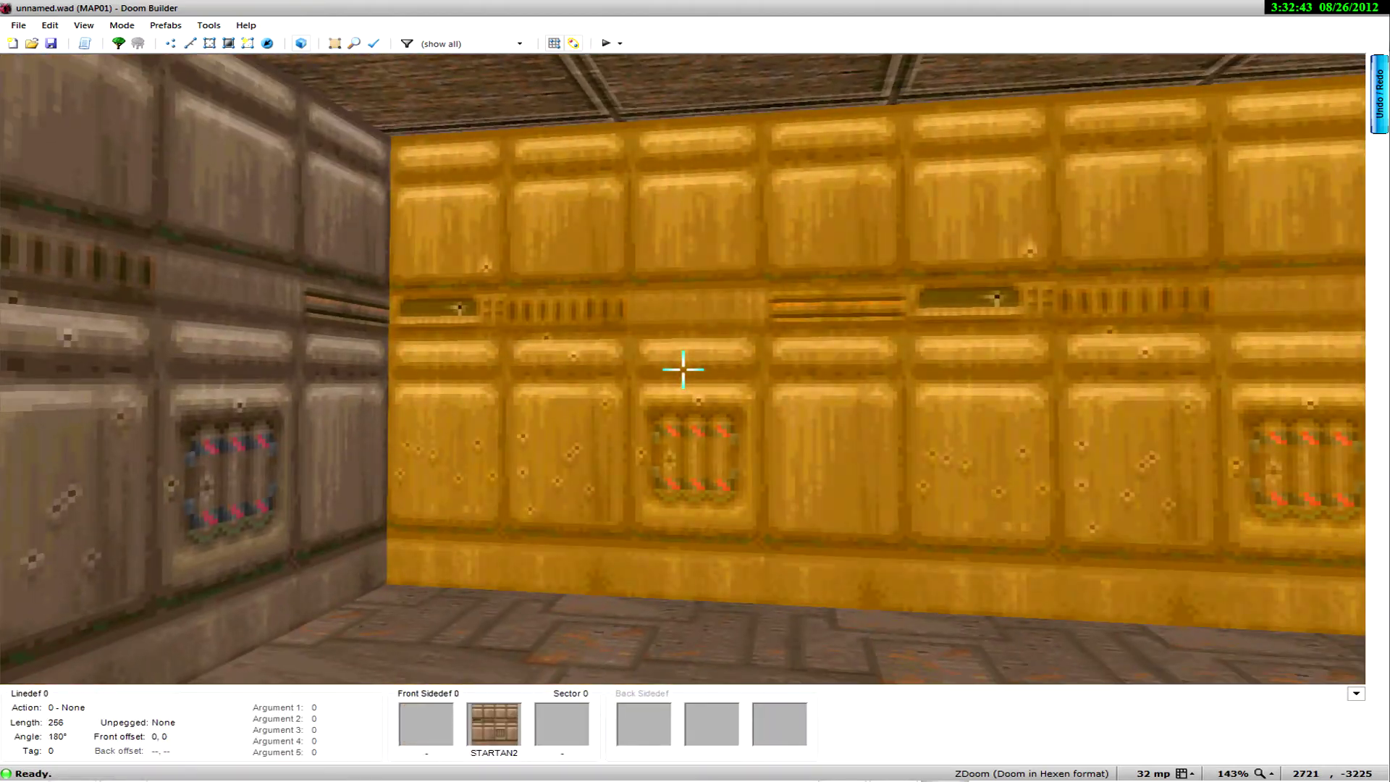
pyautogui.press('f')
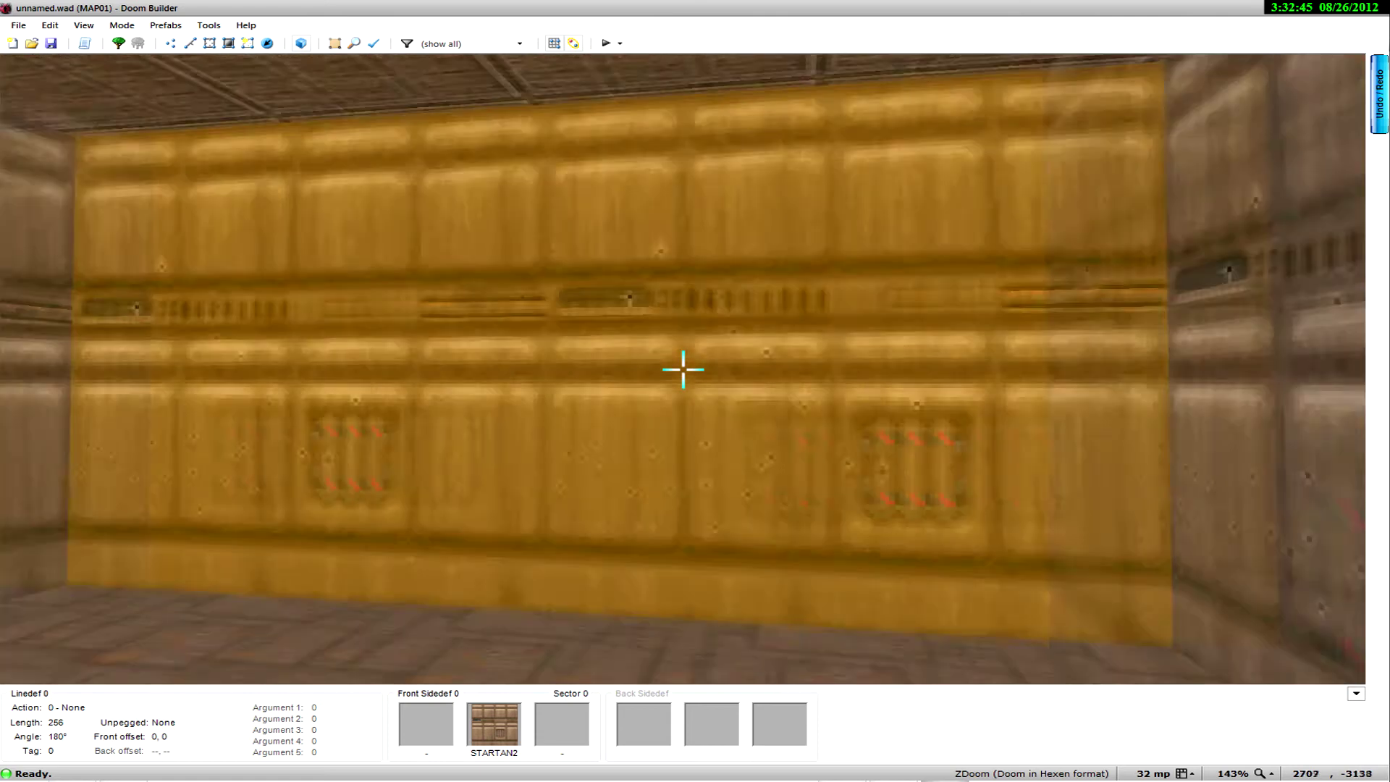
pyautogui.press('s')
pyautogui.press('f')
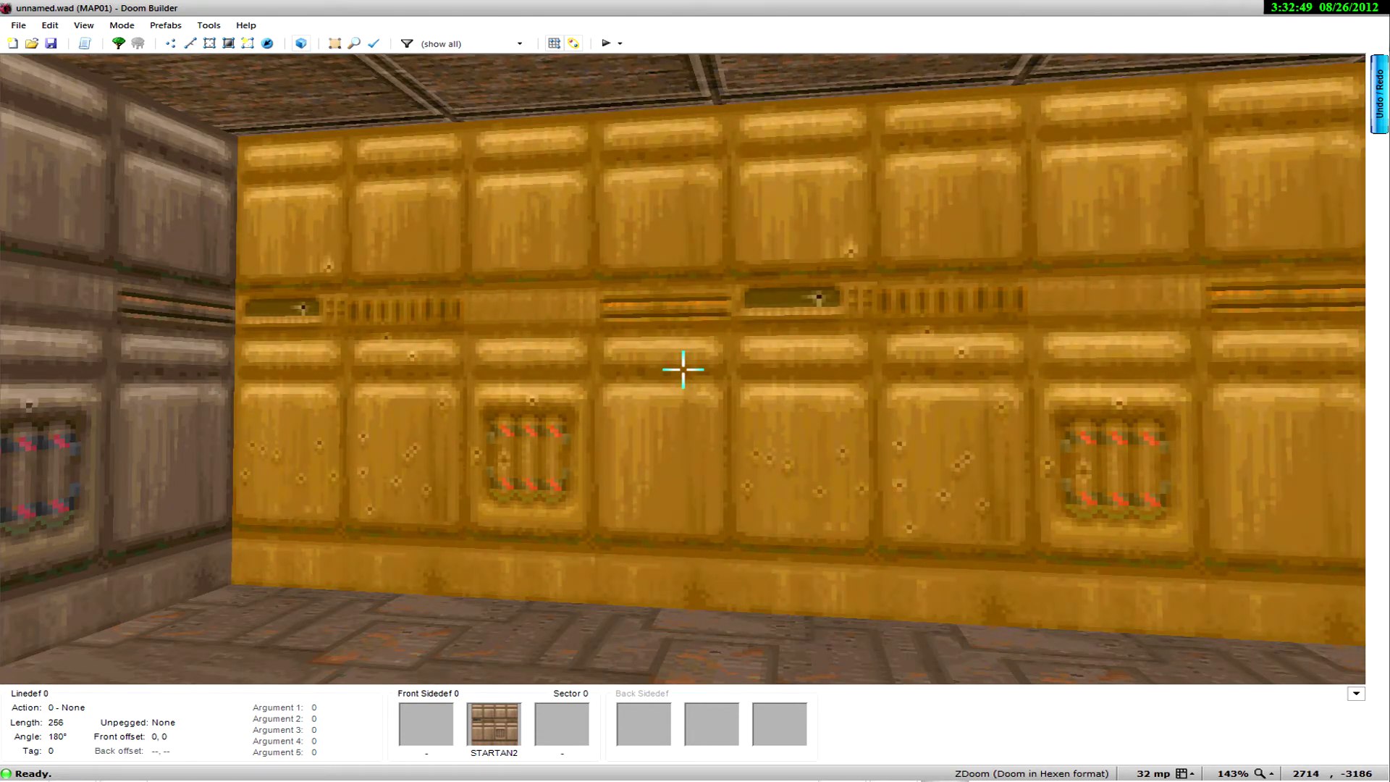
pyautogui.press('e')
pyautogui.press('s')
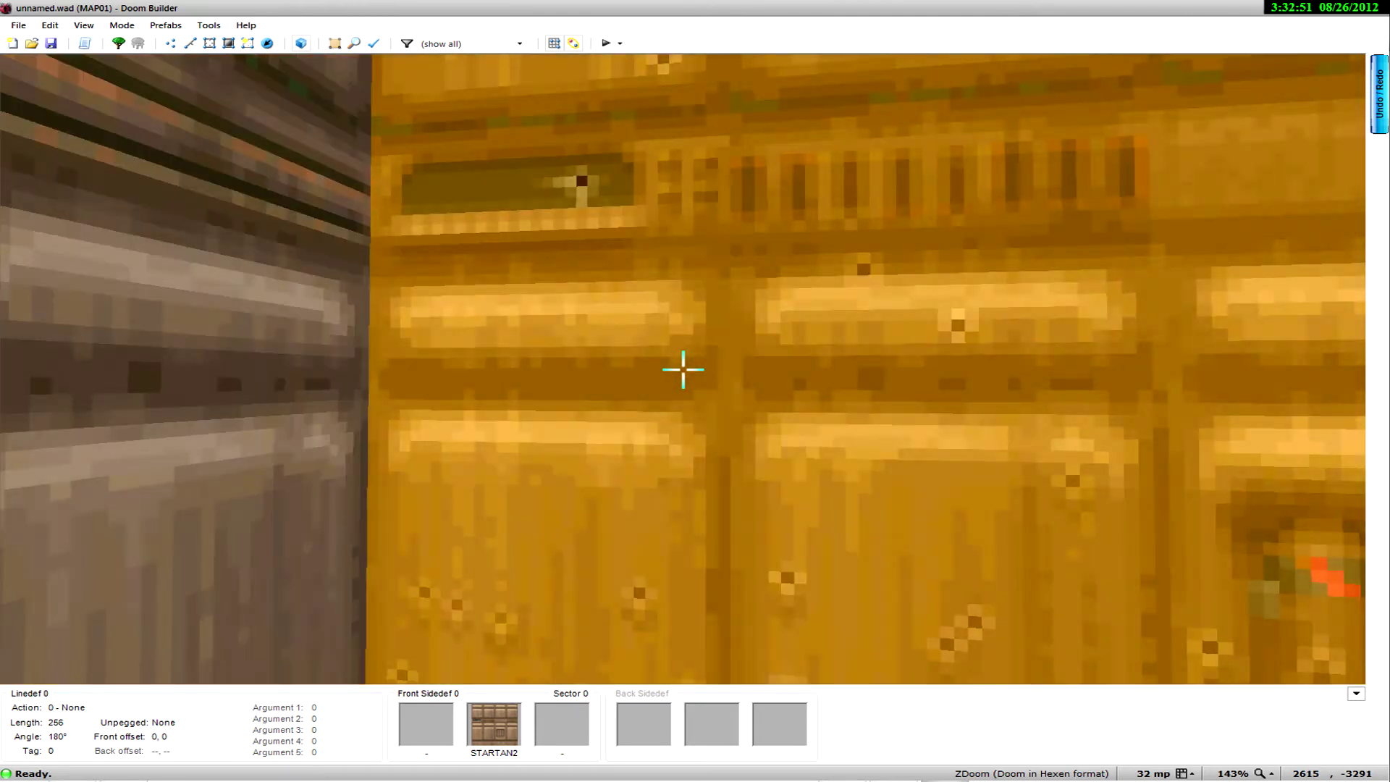
pyautogui.press('d')
pyautogui.press('f')
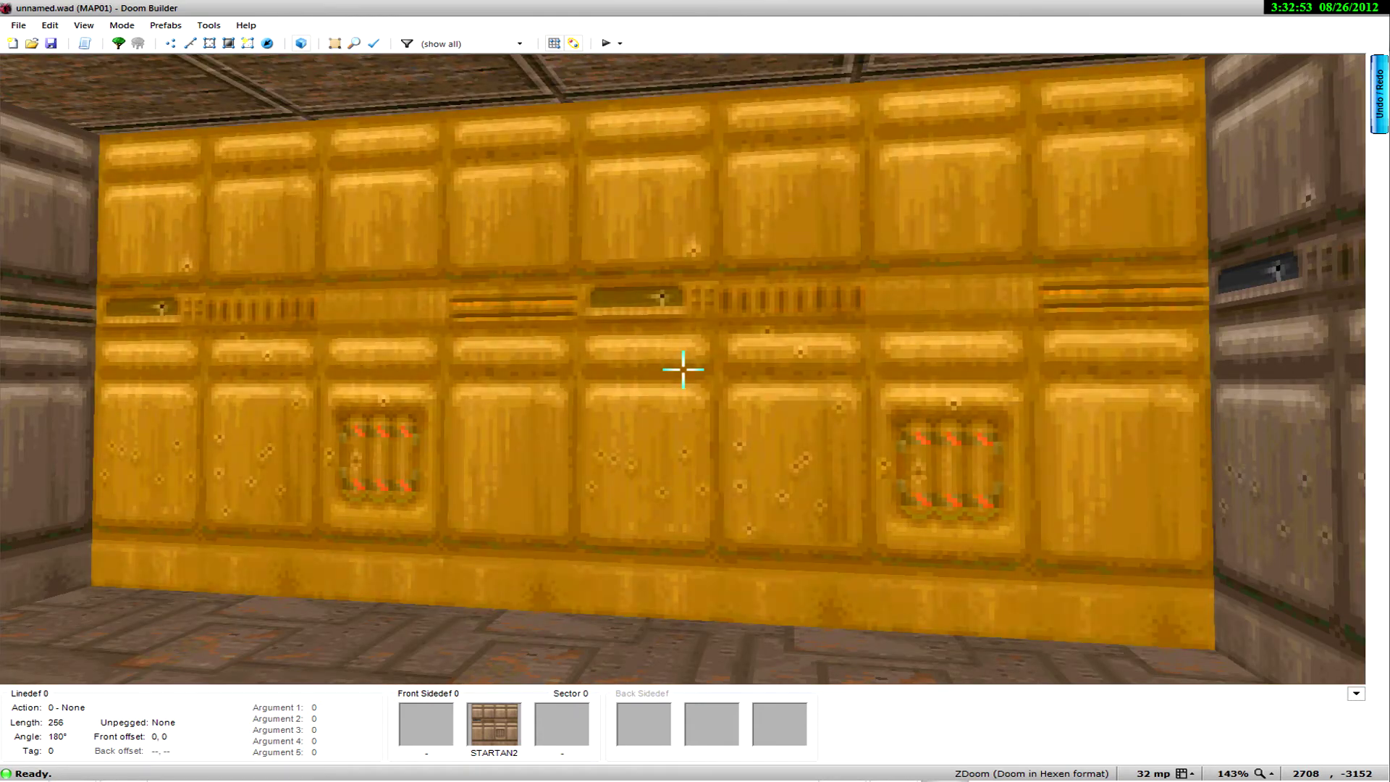
pyautogui.press('w')
pyautogui.press('w')
pyautogui.press('w')
pyautogui.press('w')
pyautogui.press('w')
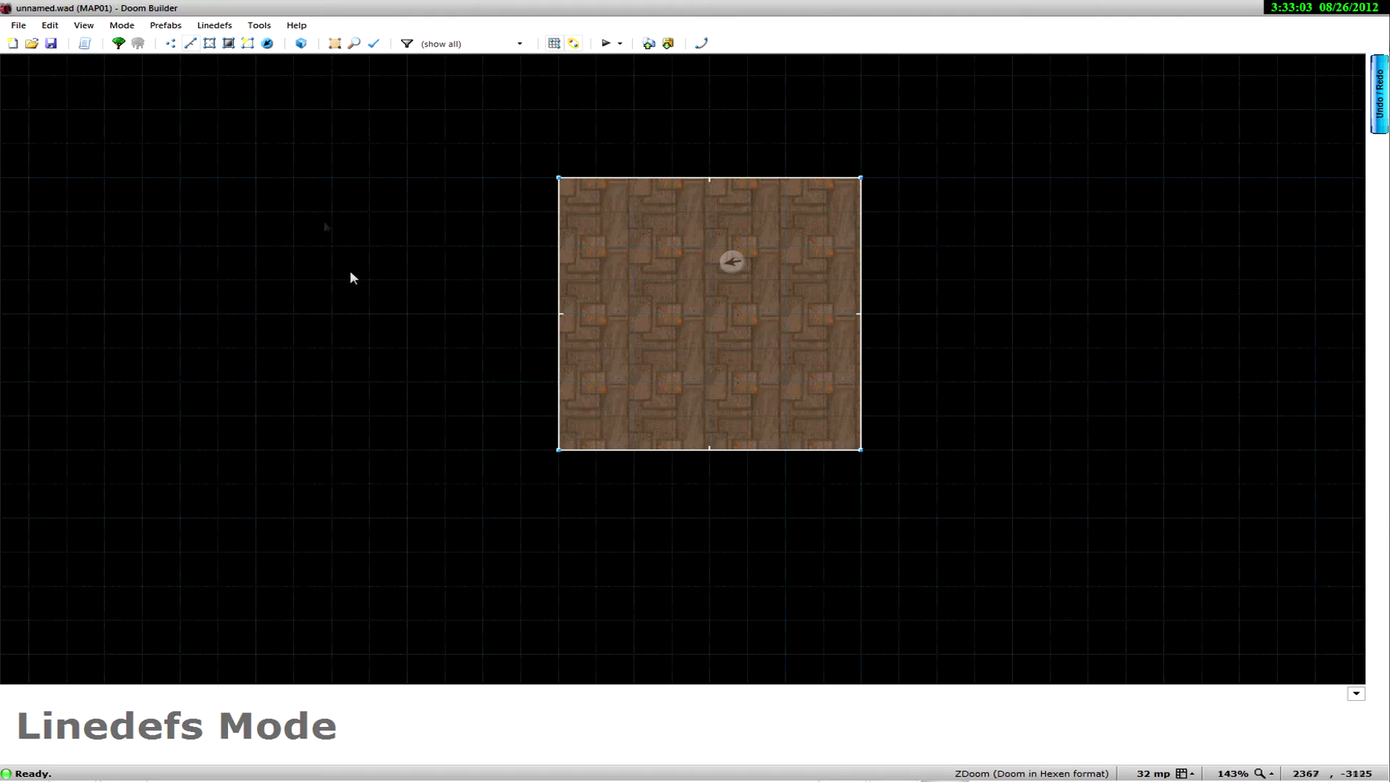
# Step: Insert a Player 1 start thing in the lower middle of the square sector
pyautogui.press('t')
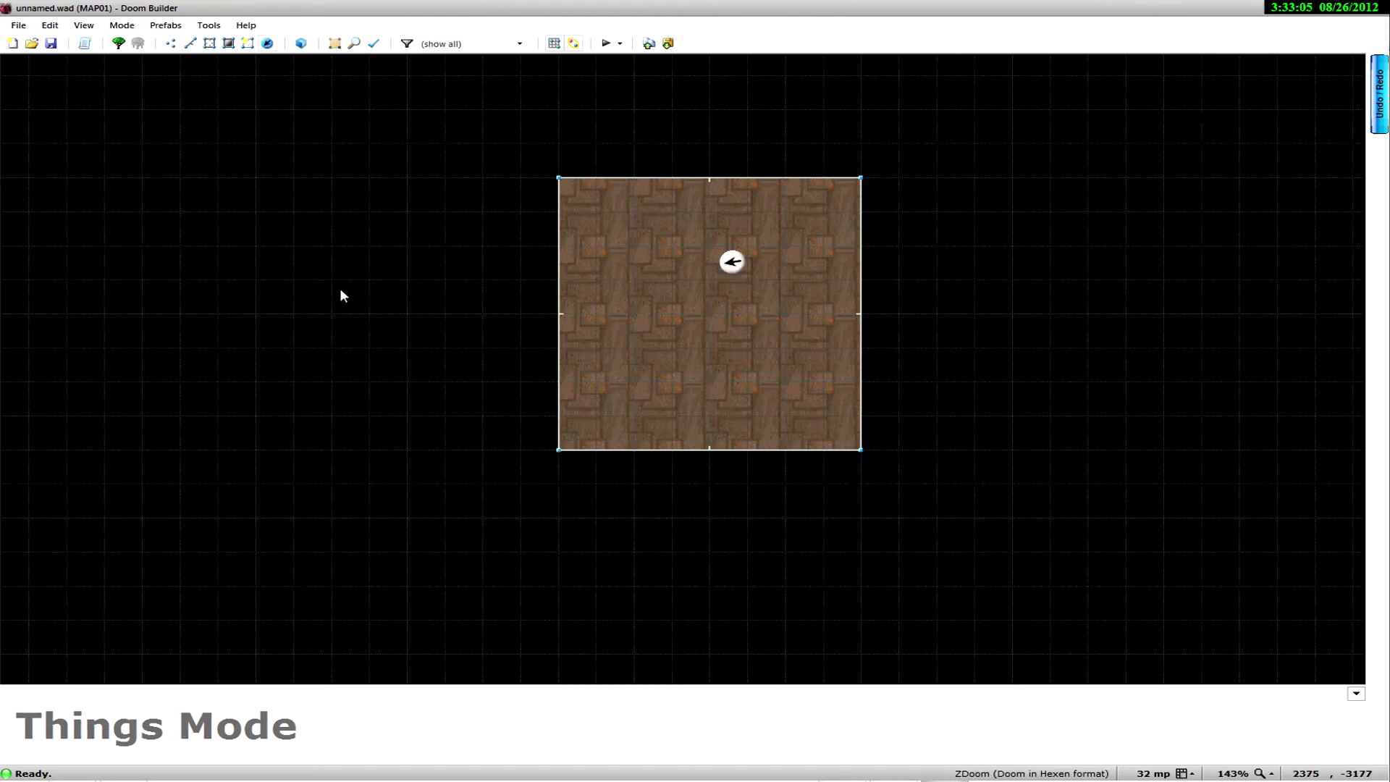
pyautogui.doubleClick(711, 383)
pyautogui.moveTo(673, 228); pyautogui.dragTo(724, 541)
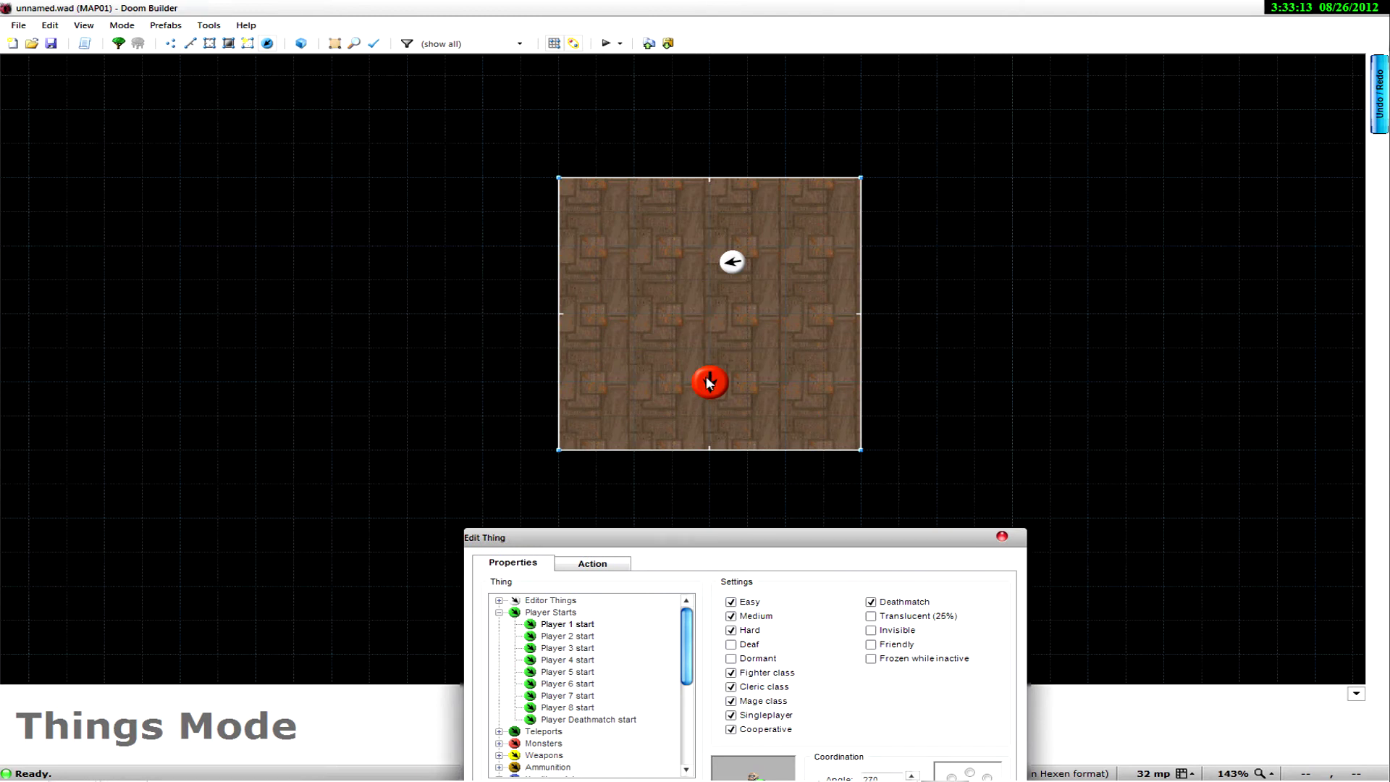
pyautogui.moveTo(753, 536); pyautogui.dragTo(362, 252)
pyautogui.moveTo(296, 378)
pyautogui.mouseDown()
pyautogui.moveTo(298, 456)
pyautogui.moveTo(302, 362)
pyautogui.mouseUp()
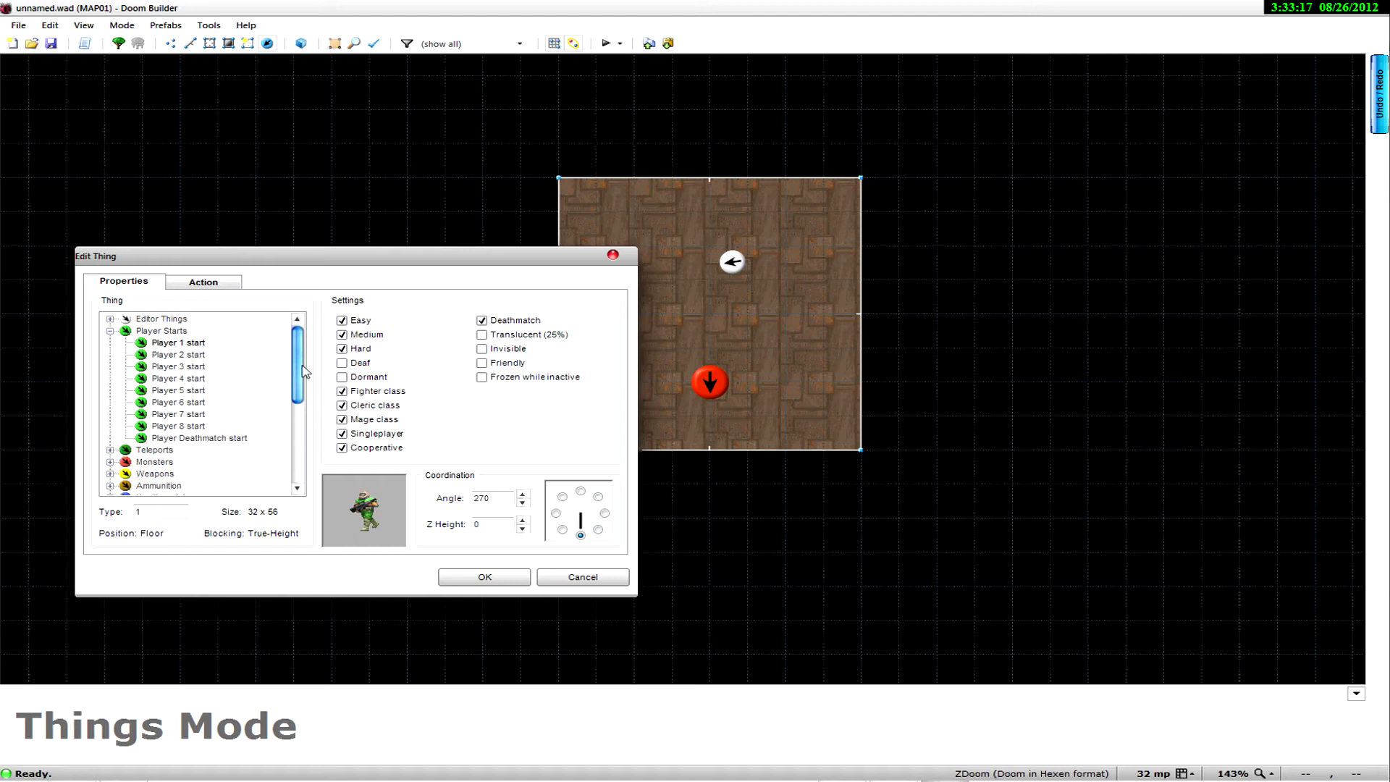
pyautogui.scroll(-4, 301, 370)
pyautogui.scroll(4, 299, 355)
pyautogui.click(188, 343)
# Step: Set the Player 1 start's angle to 90 so it faces north, and accept its properties
pyautogui.click(581, 492)
pyautogui.click(598, 497)
pyautogui.click(604, 513)
pyautogui.click(599, 529)
pyautogui.click(581, 536)
pyautogui.click(561, 529)
pyautogui.click(562, 497)
pyautogui.click(484, 576)
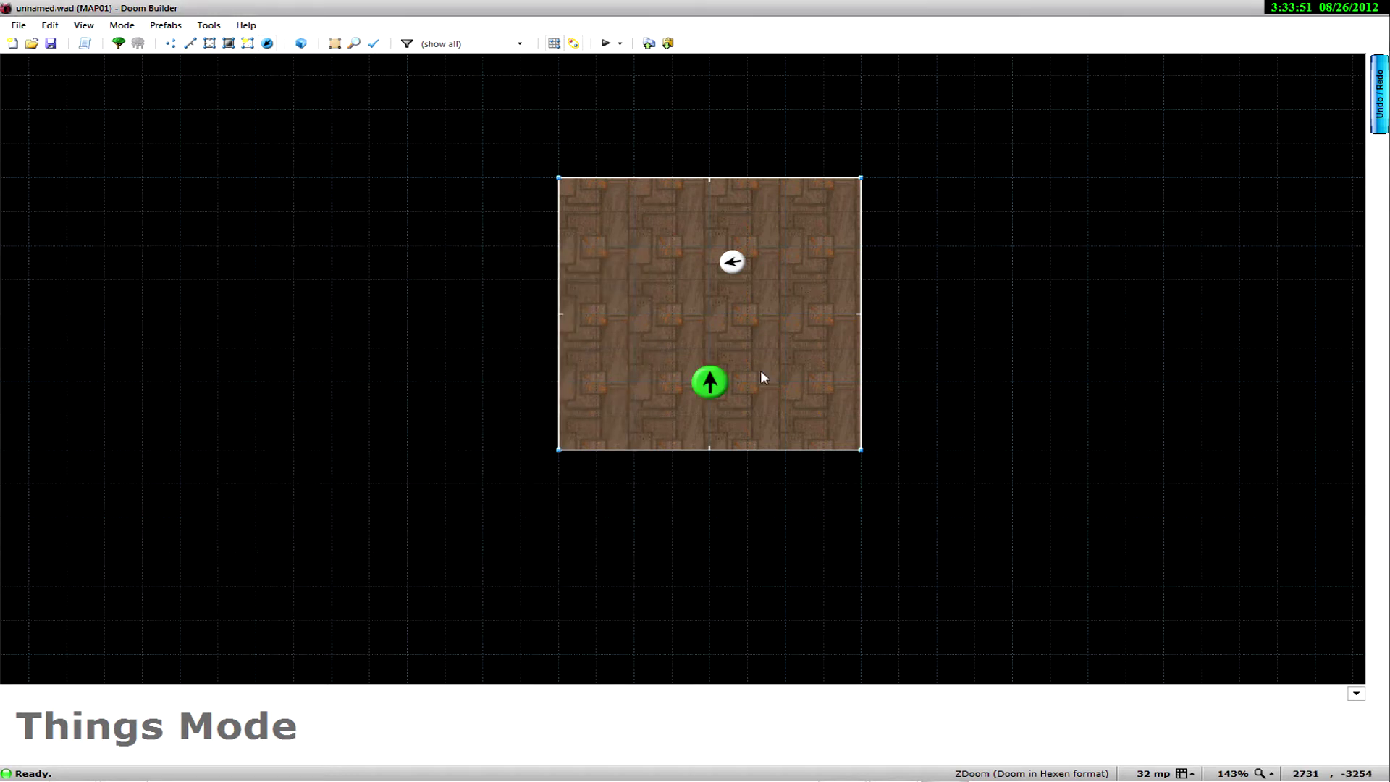
# Step: Move the Player 1 start into the sector's lower-left corner at 2592, -3296 and turn it to face northeast
pyautogui.moveTo(702, 391); pyautogui.dragTo(592, 416)
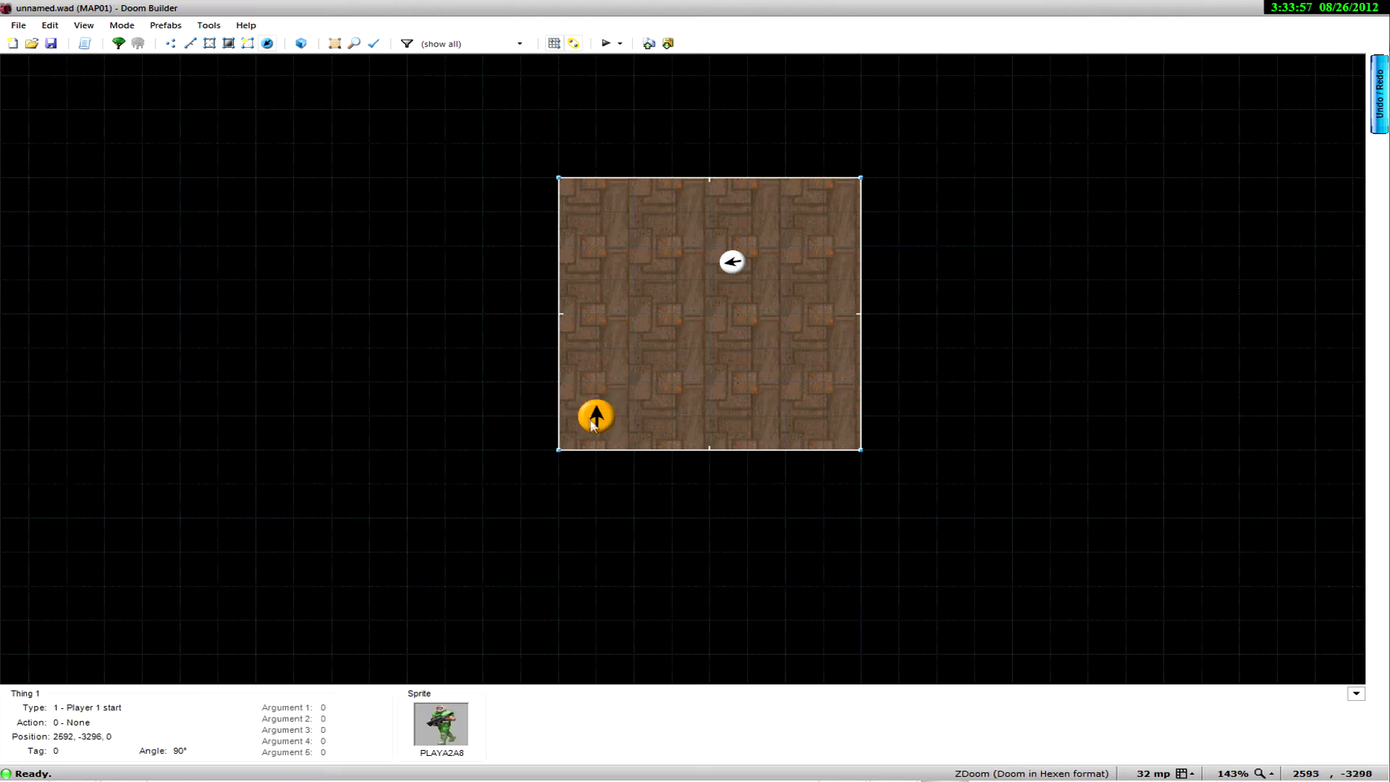
pyautogui.rightClick(598, 418)
pyautogui.click(935, 465)
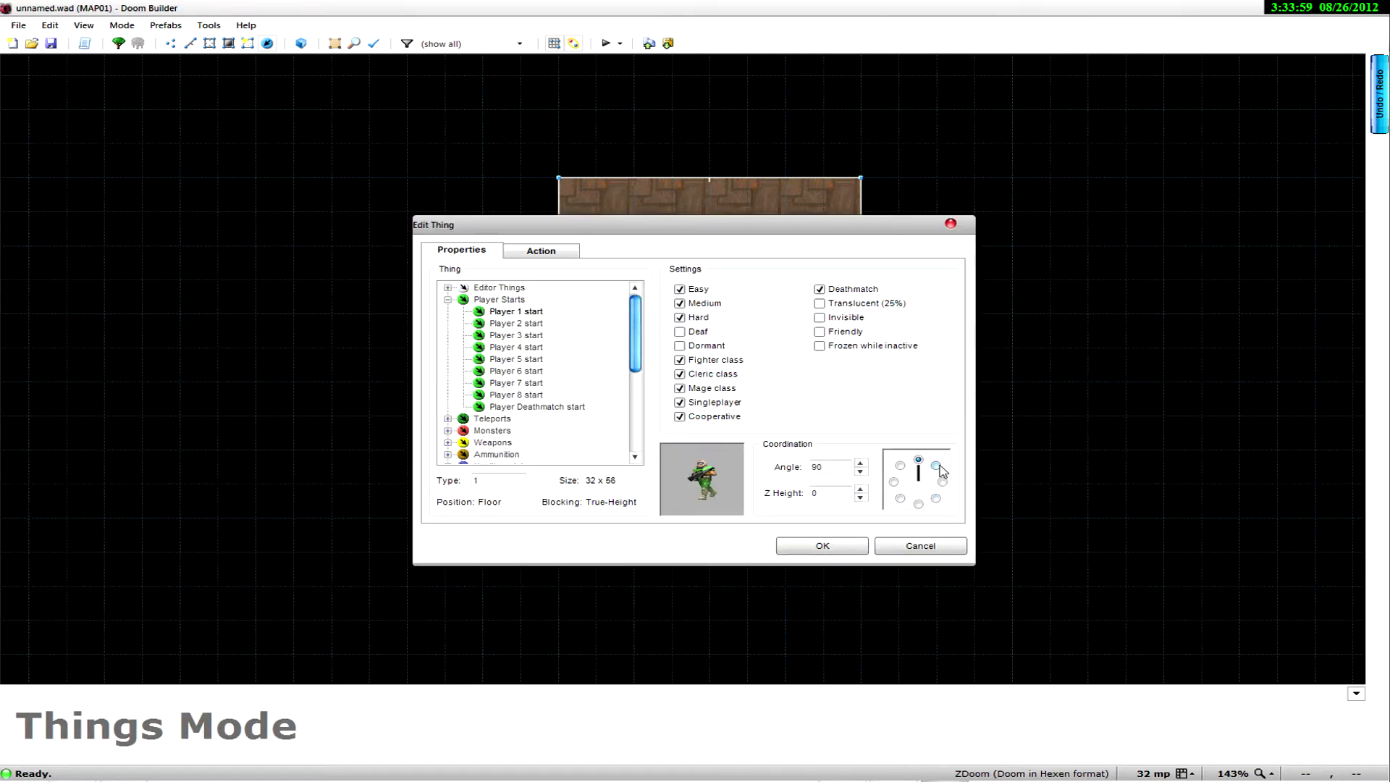
pyautogui.click(823, 547)
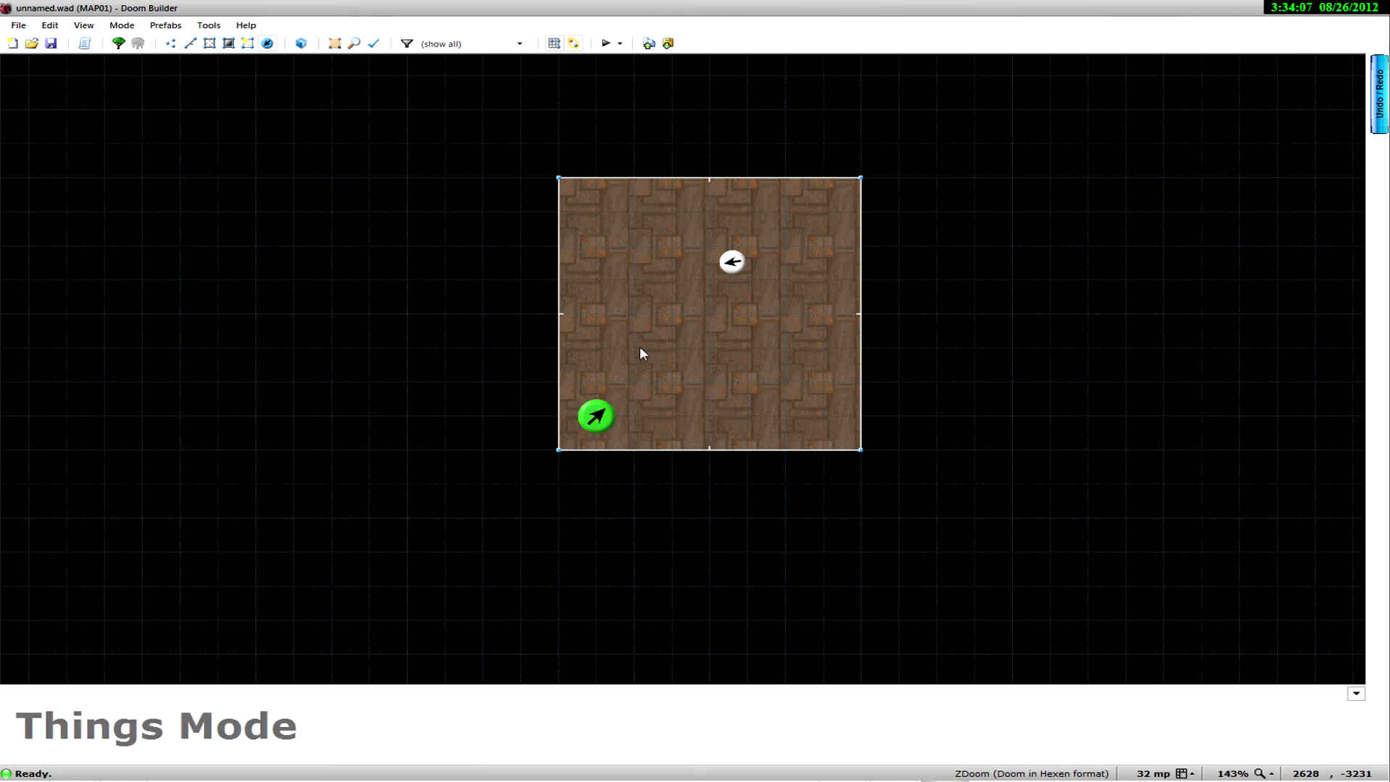
# Step: Examine the Player 1 start in the room's corner in Visual Mode, and return to Things Mode
pyautogui.press('w')
pyautogui.press('w')
pyautogui.press('w')
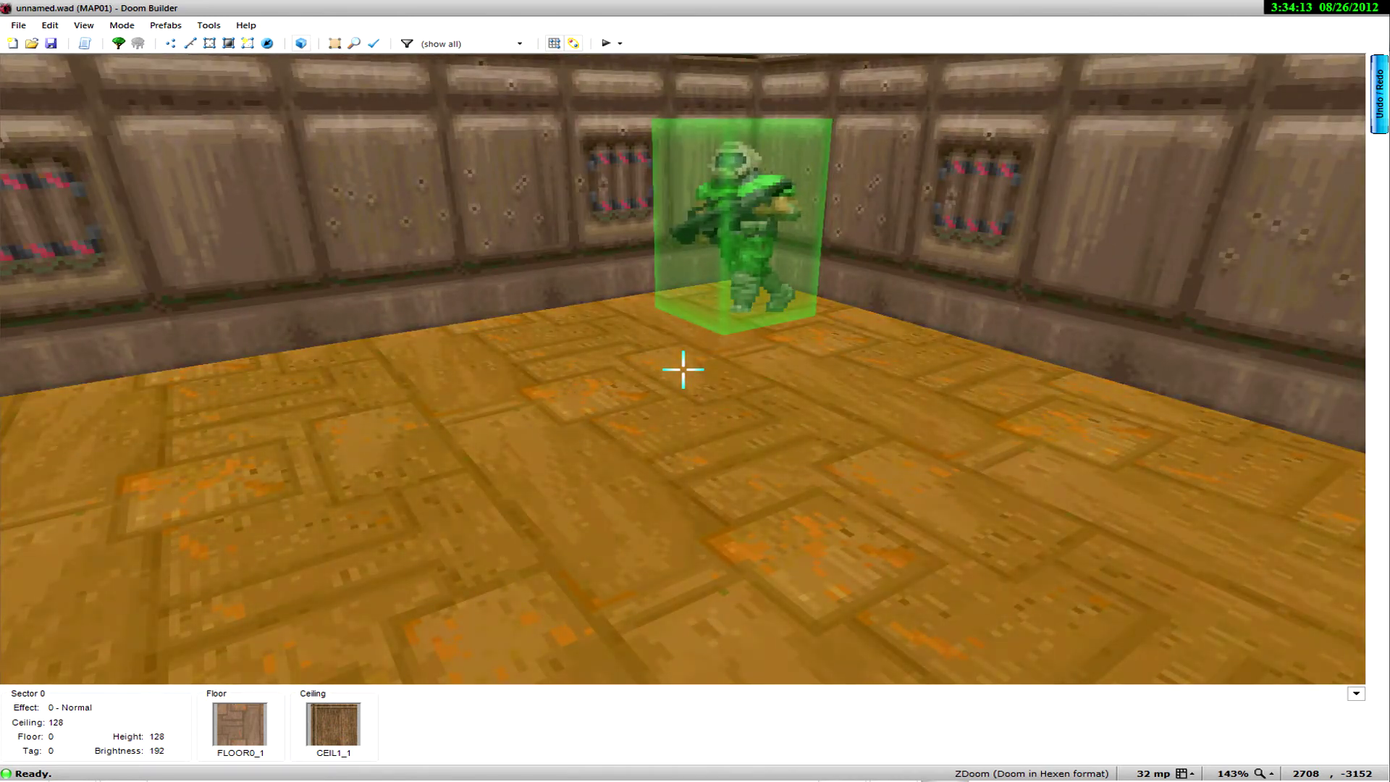
pyautogui.press('w')
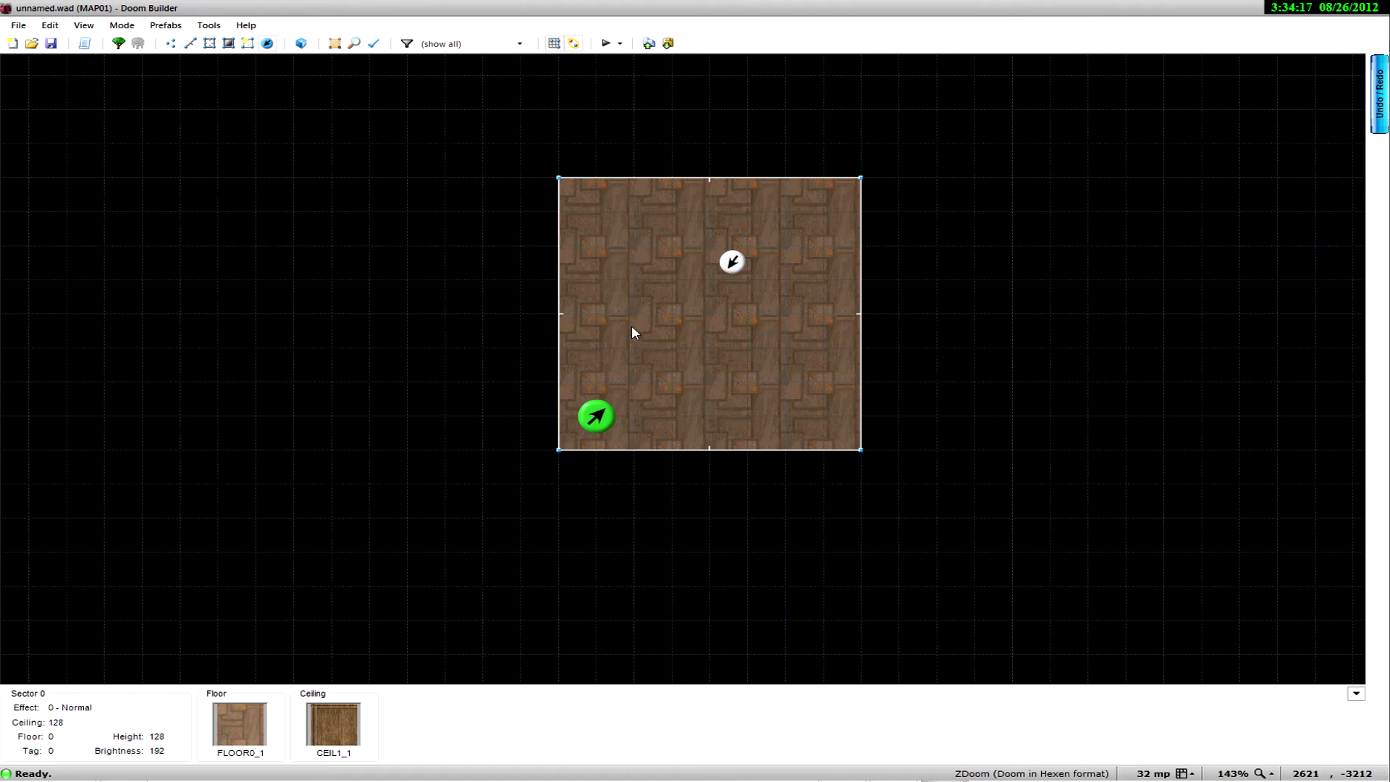
pyautogui.press('t')
pyautogui.scroll(3, 724, 261)
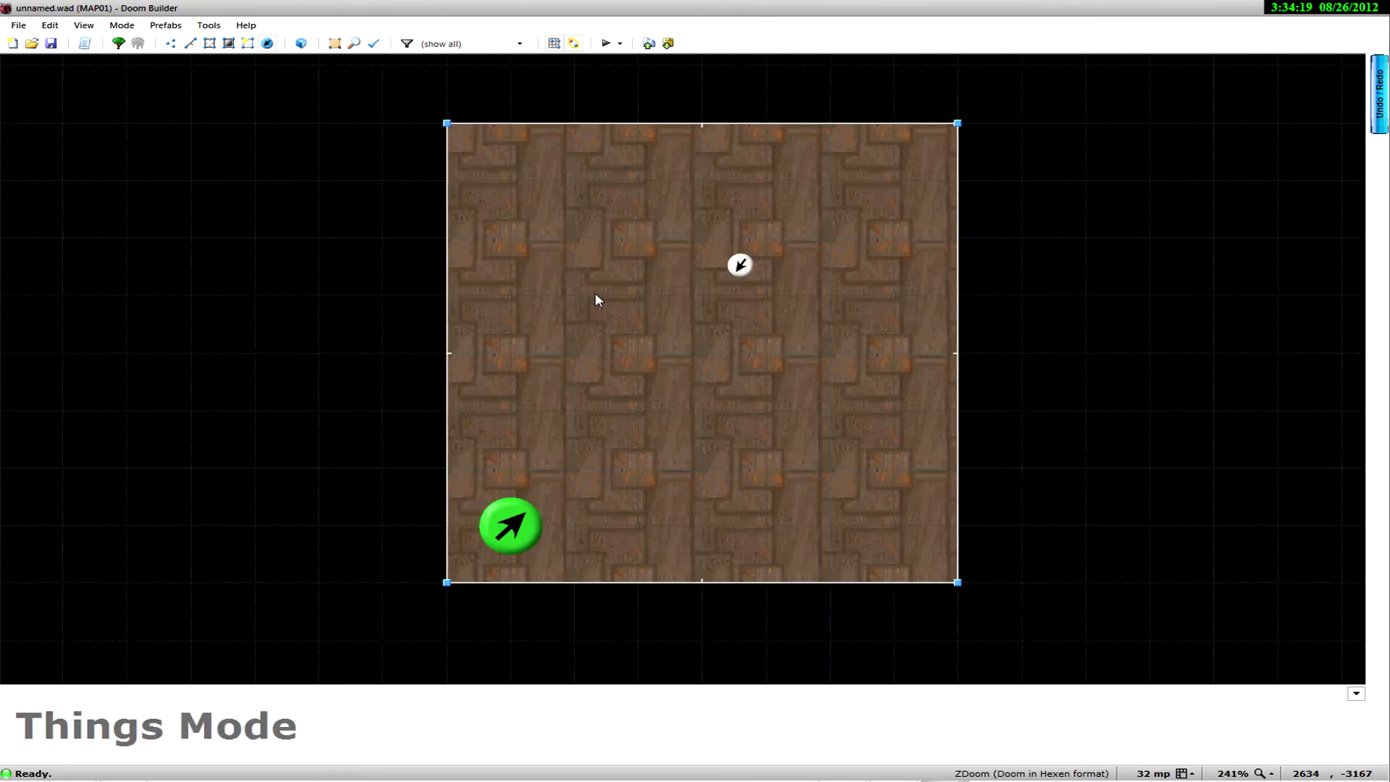
pyautogui.scroll(2, 595, 293)
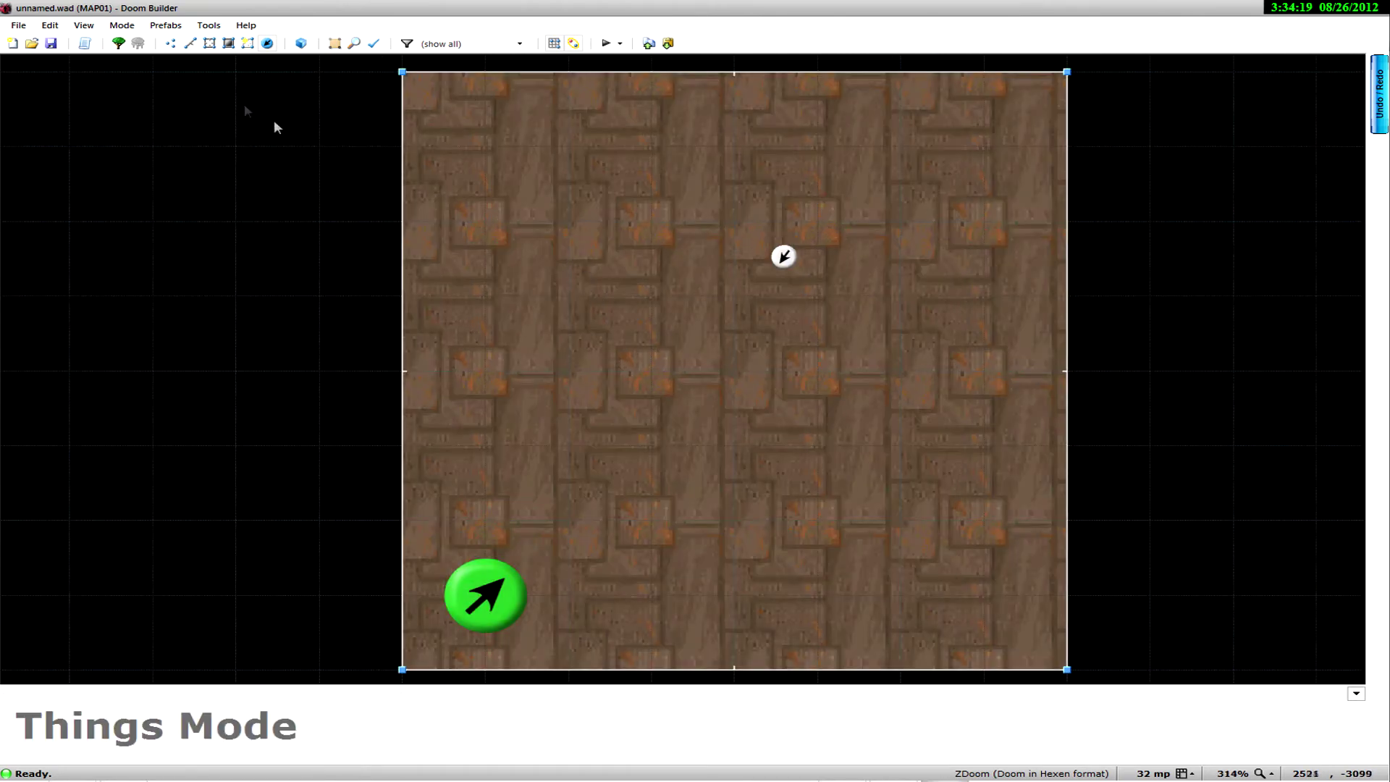
pyautogui.click(188, 46)
pyautogui.rightClick(633, 255)
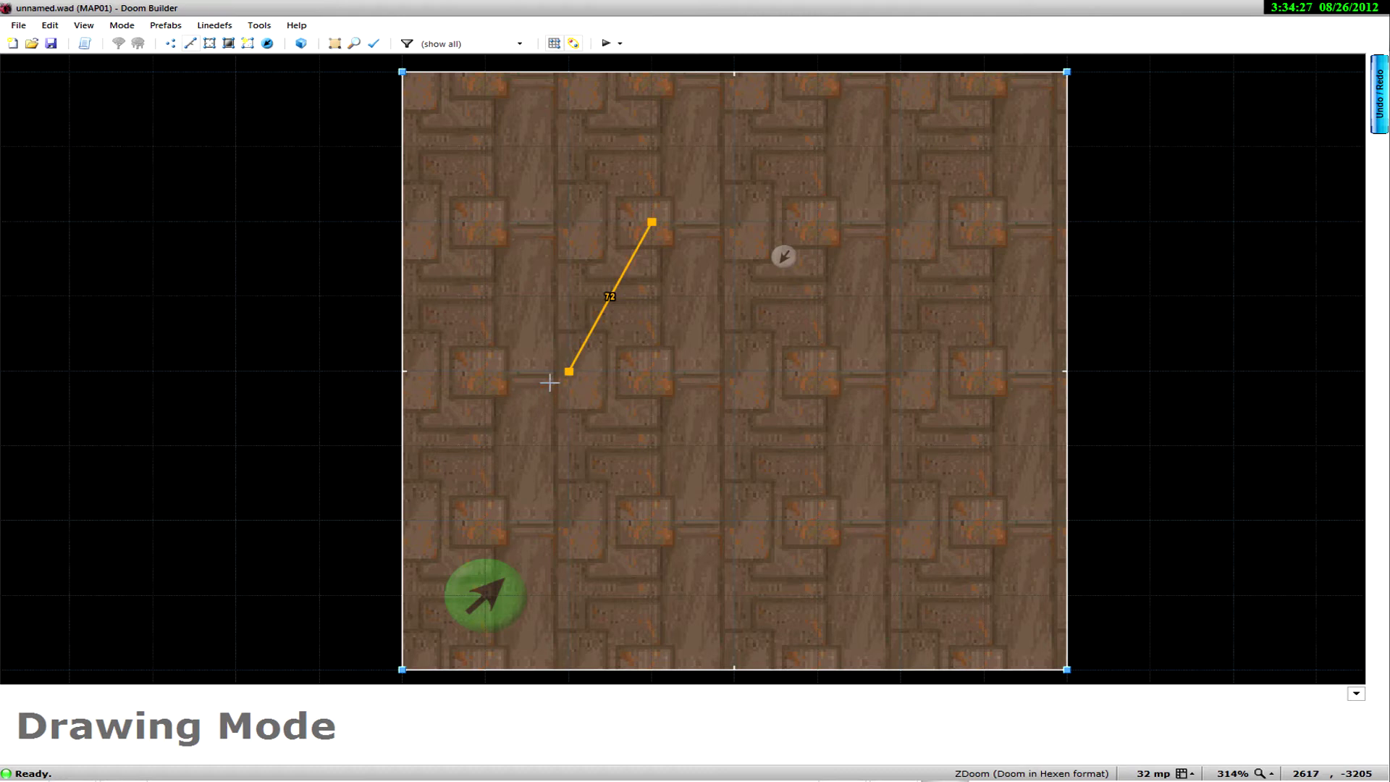
pyautogui.press('Escape')
pyautogui.scroll(-1, 703, 300)
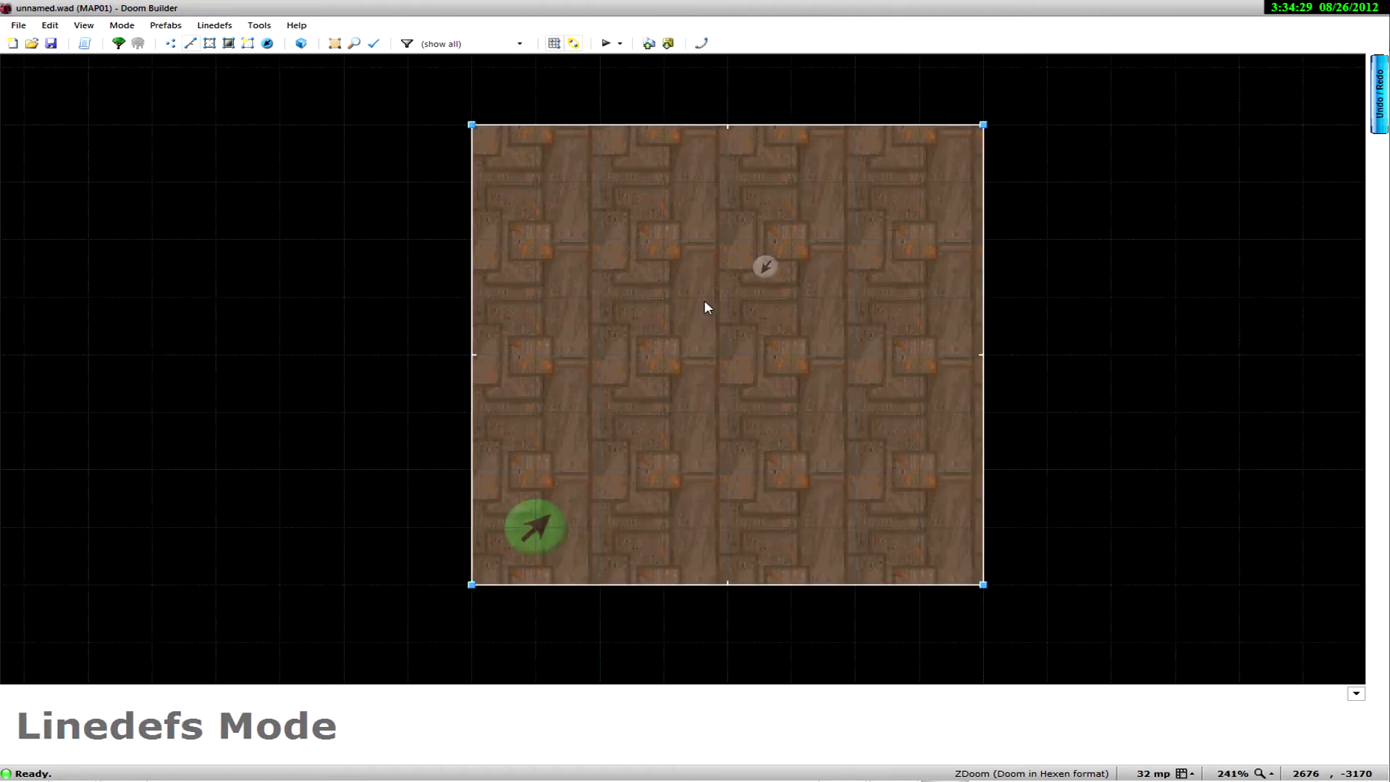
pyautogui.scroll(1, 706, 307)
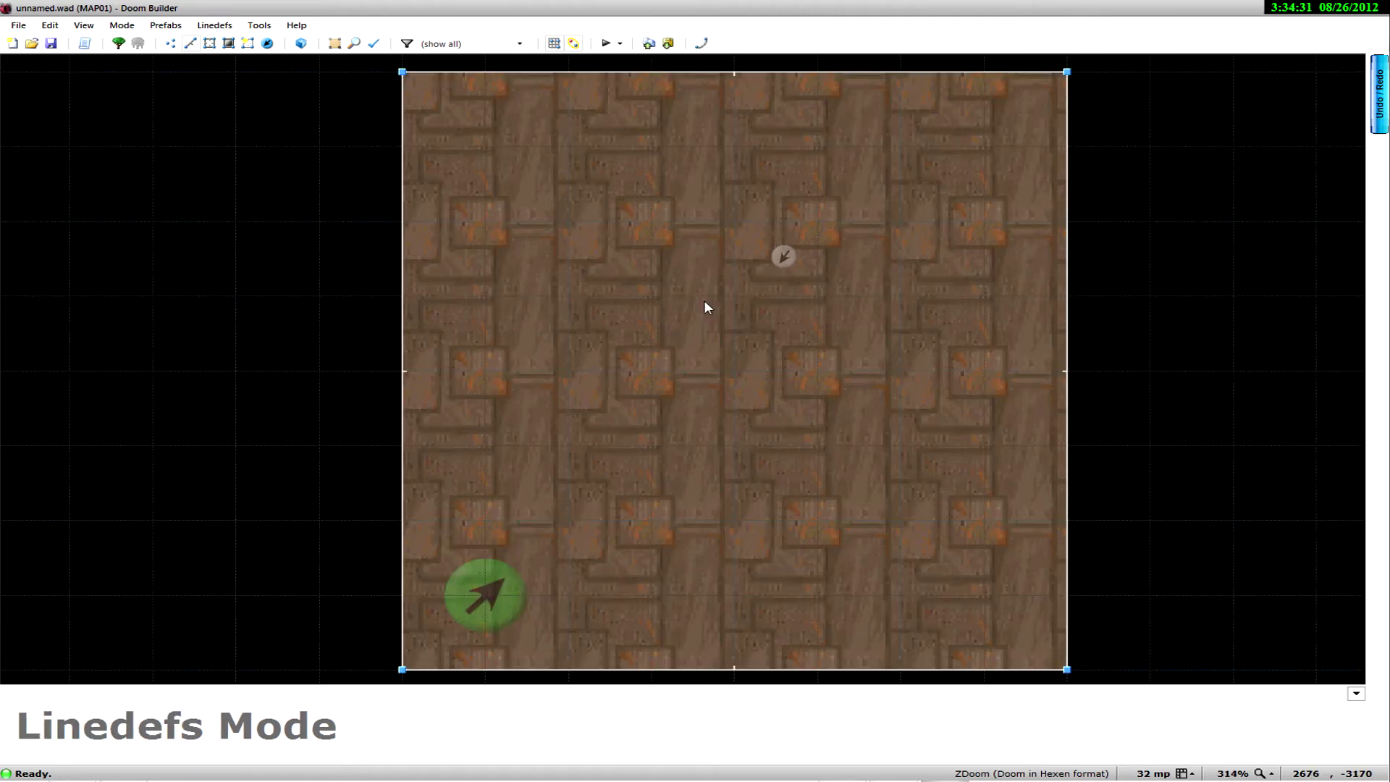
# Step: Decrease the grid size step by step to 4 mp
pyautogui.click(50, 25)
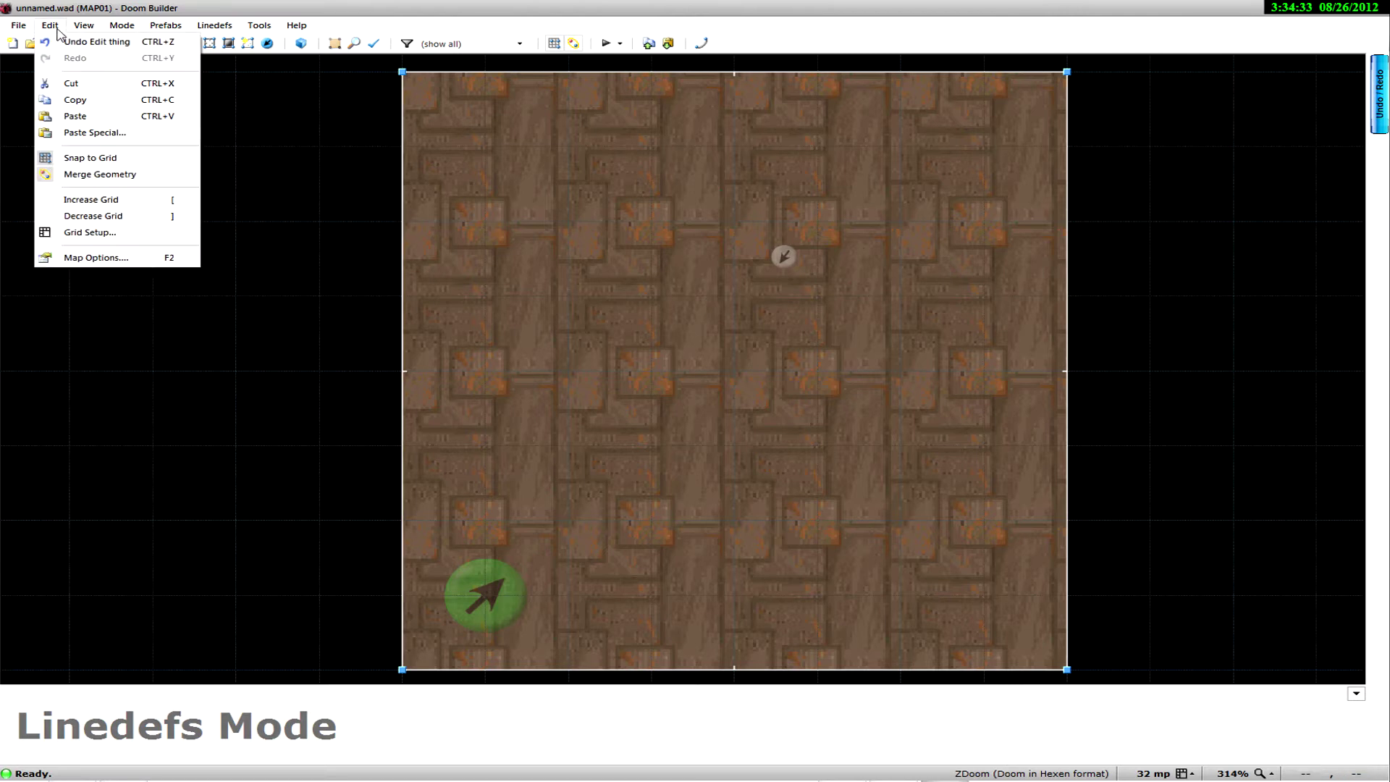
pyautogui.click(124, 215)
pyautogui.click(50, 24)
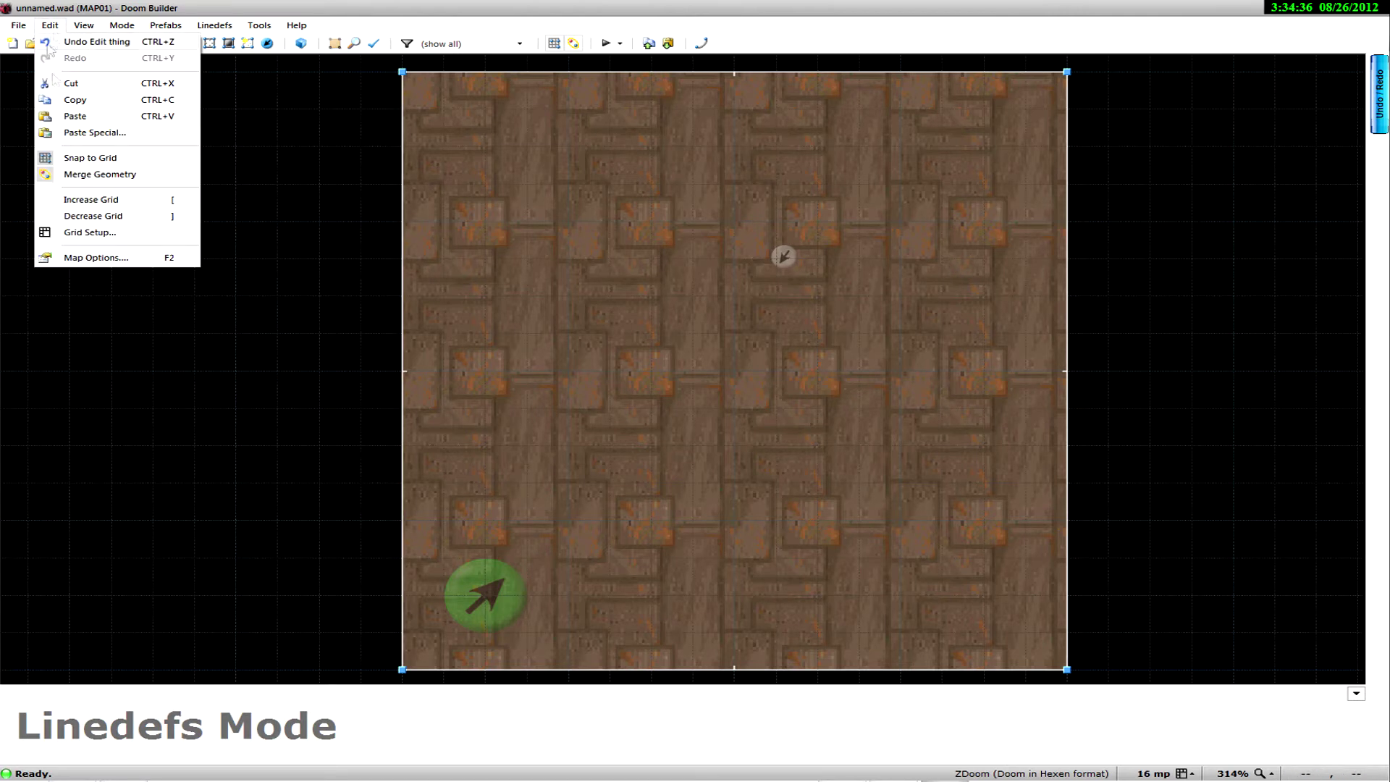
pyautogui.click(94, 215)
pyautogui.click(49, 24)
pyautogui.click(98, 215)
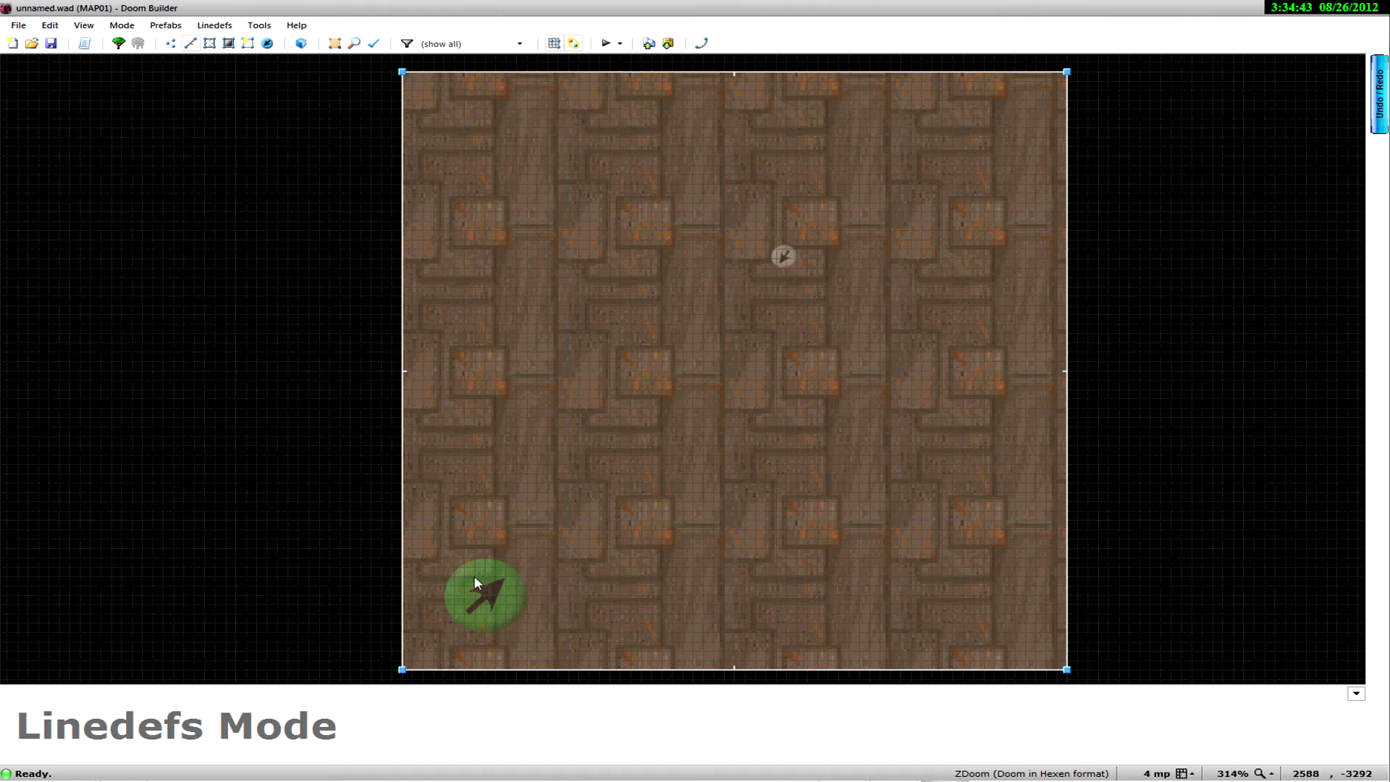
pyautogui.press('d')
pyautogui.click(194, 156)
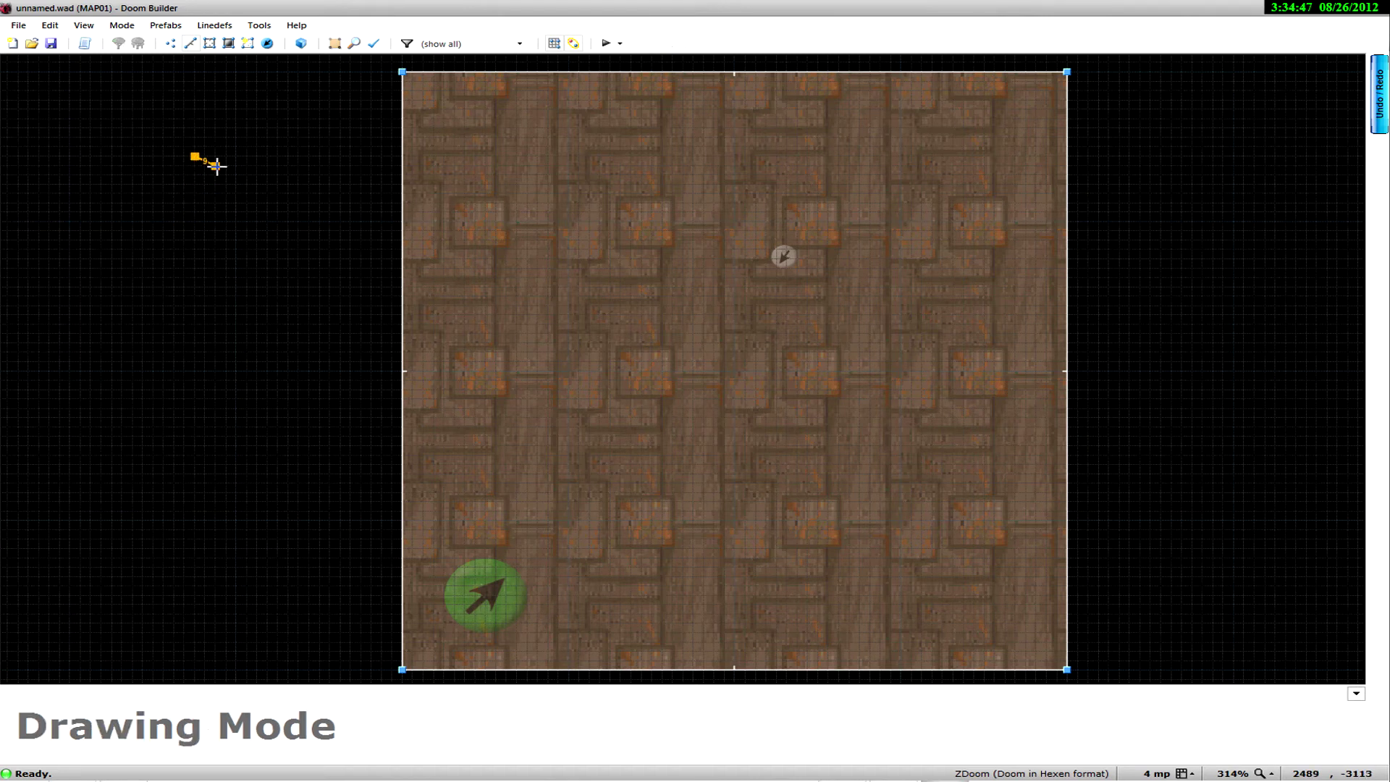
pyautogui.press('Escape')
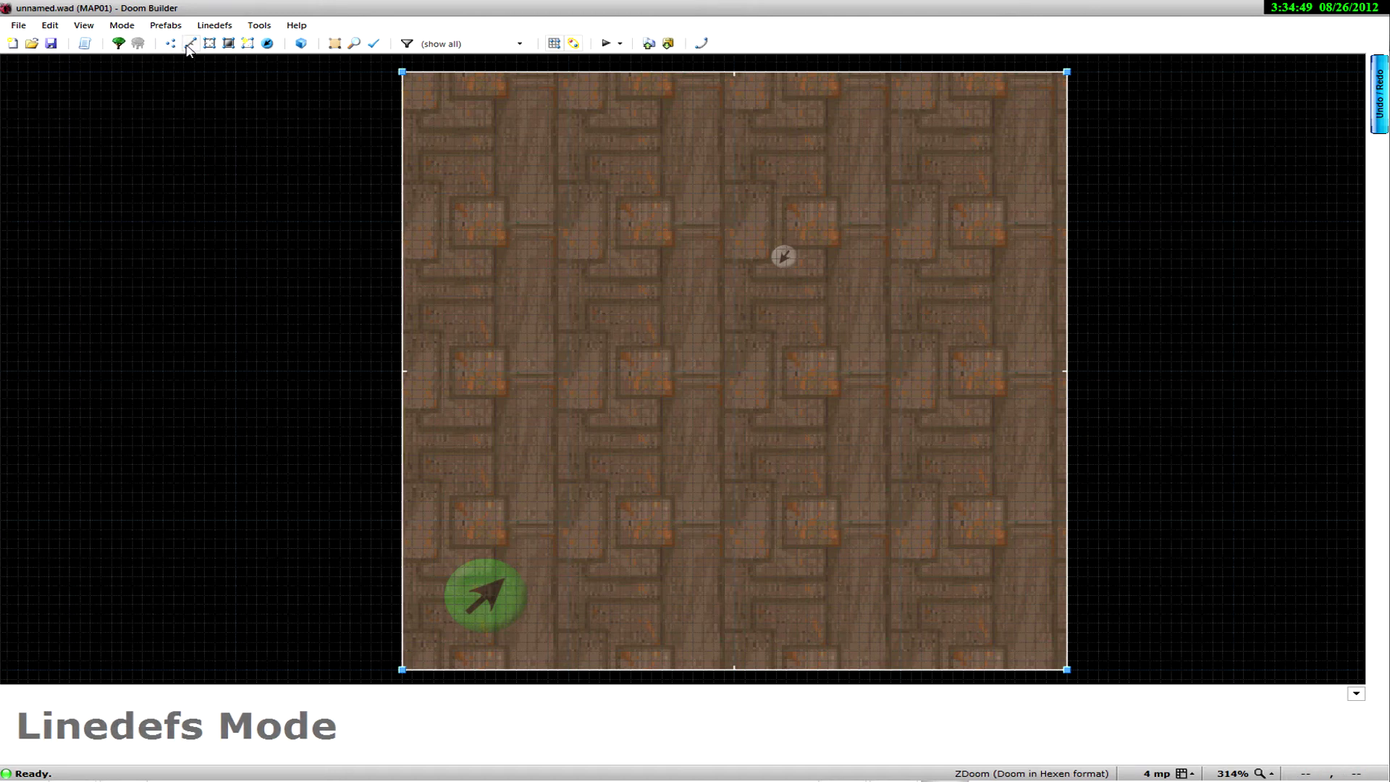
pyautogui.click(48, 26)
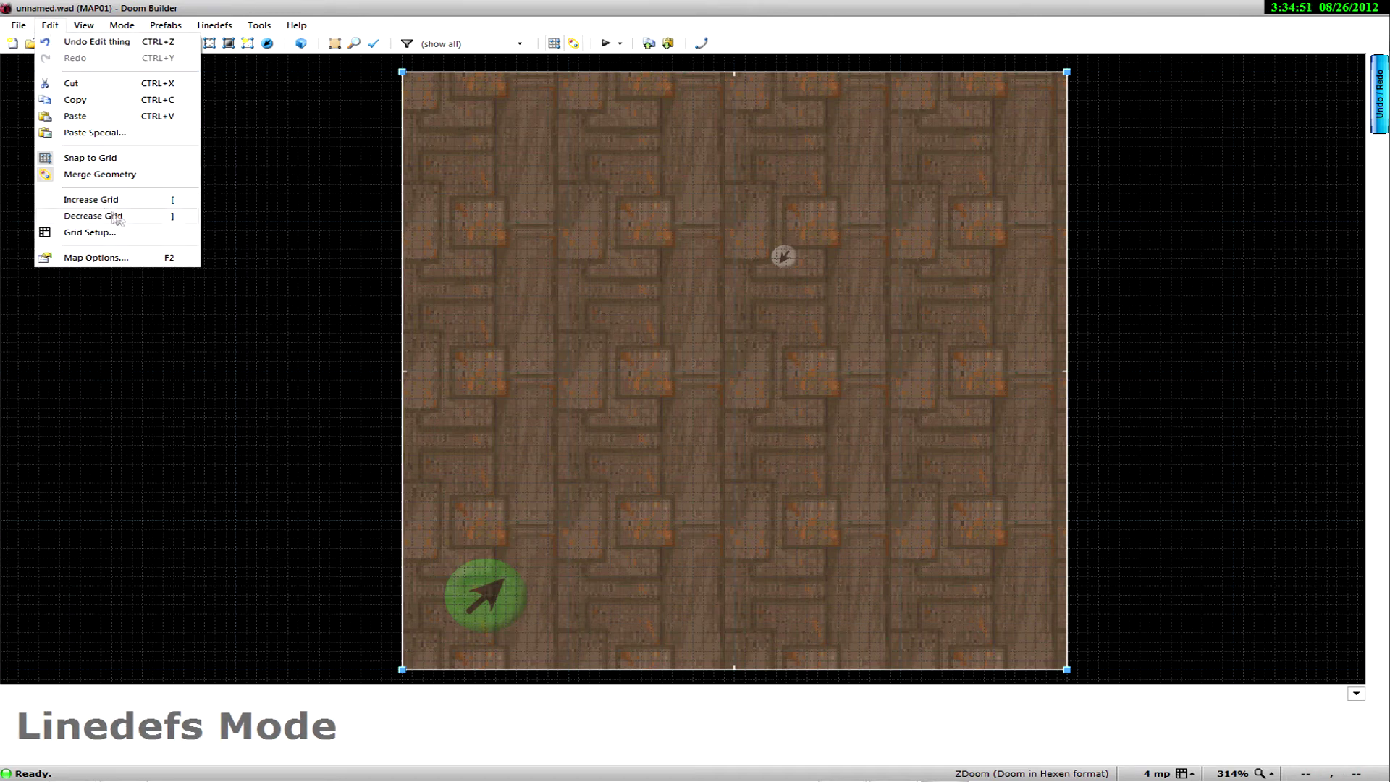
pyautogui.click(165, 26)
pyautogui.click(50, 25)
pyautogui.click(510, 3)
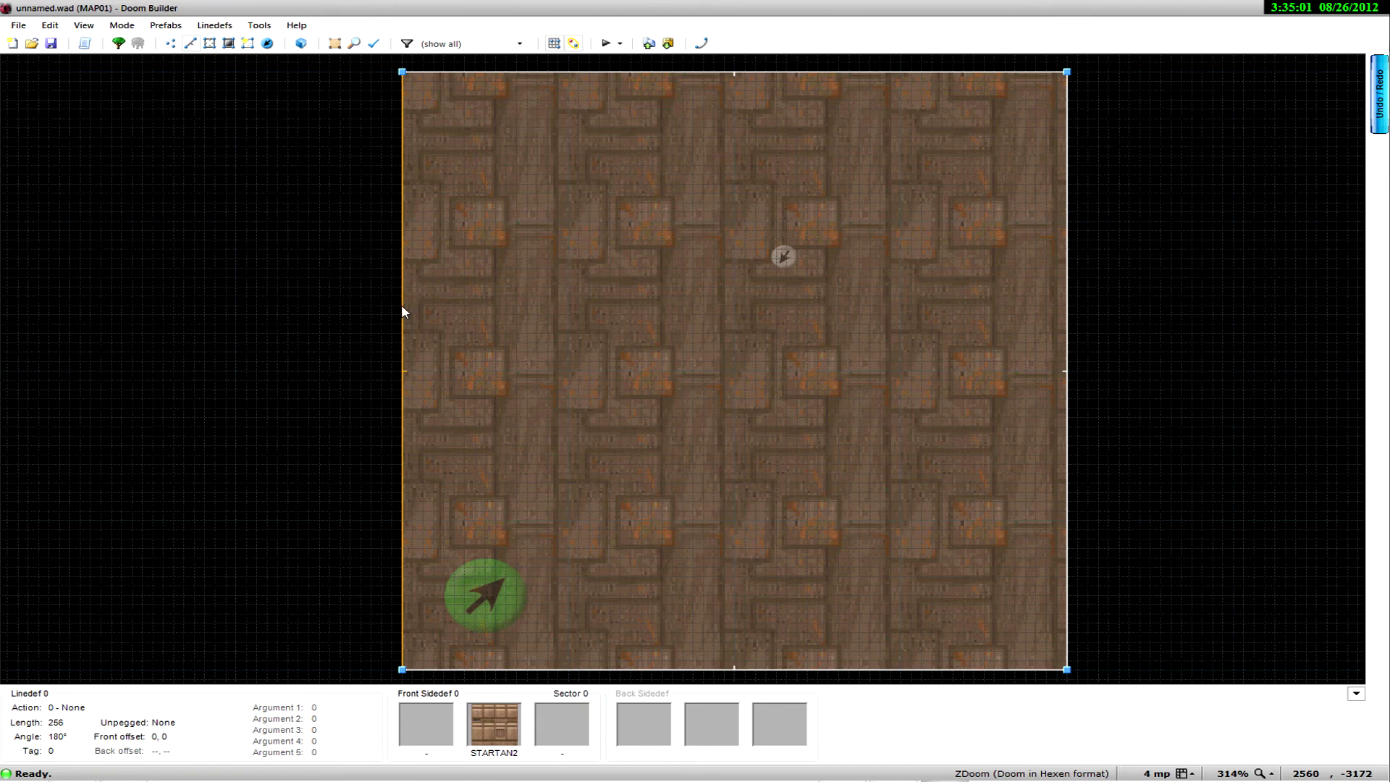
# Step: In Linedefs Mode, draw a closed eight-sided shape with sides about 8 to 9 units long, left of the room's upper center
pyautogui.press('l')
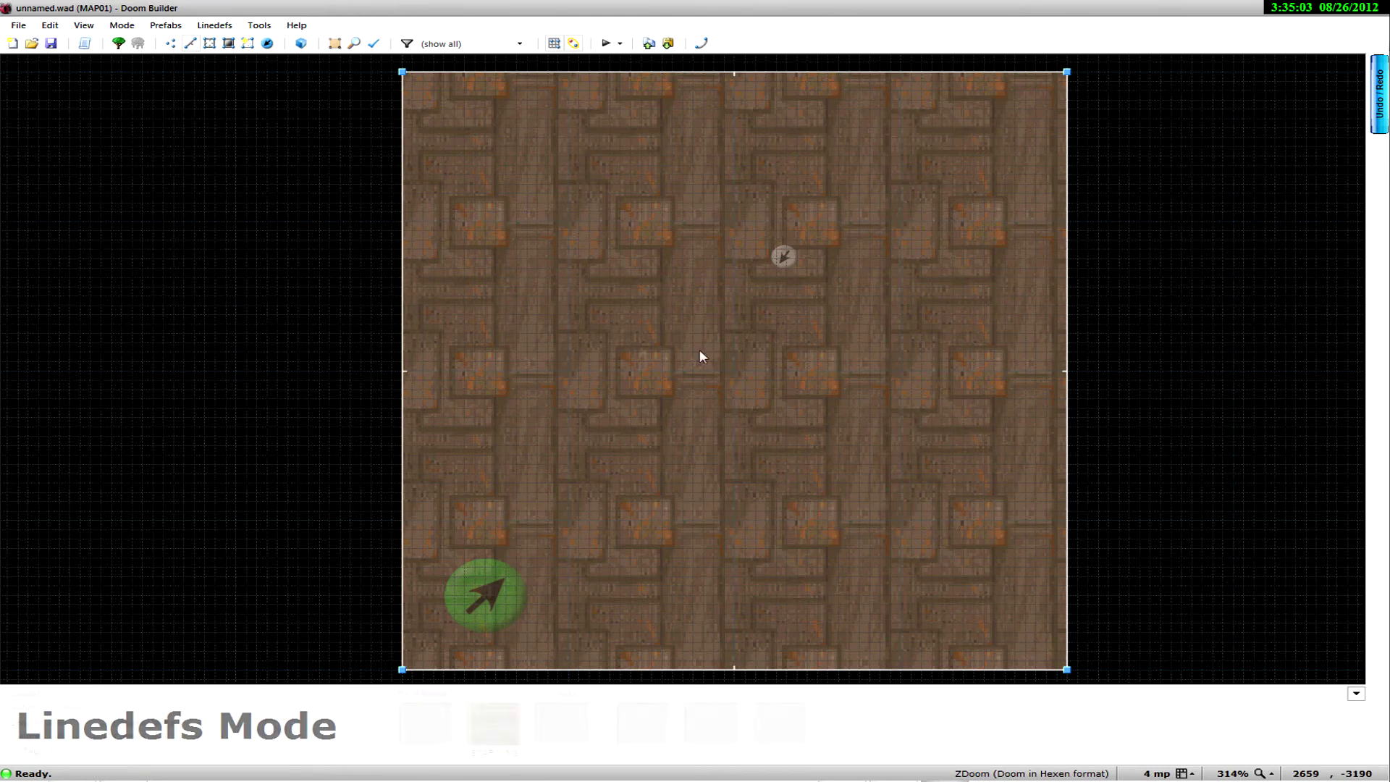
pyautogui.rightClick(642, 259)
pyautogui.click(630, 278)
pyautogui.click(631, 296)
pyautogui.click(642, 312)
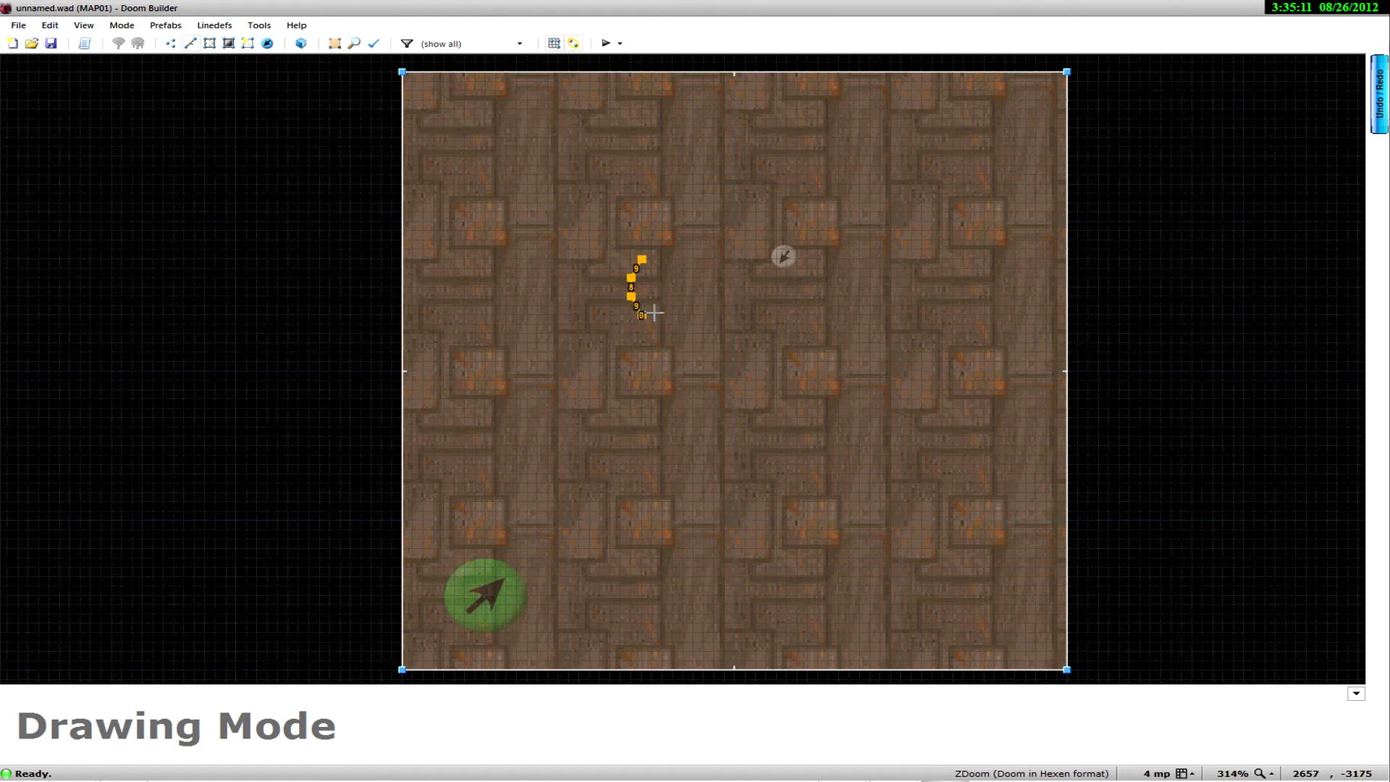
pyautogui.click(662, 315)
pyautogui.click(673, 296)
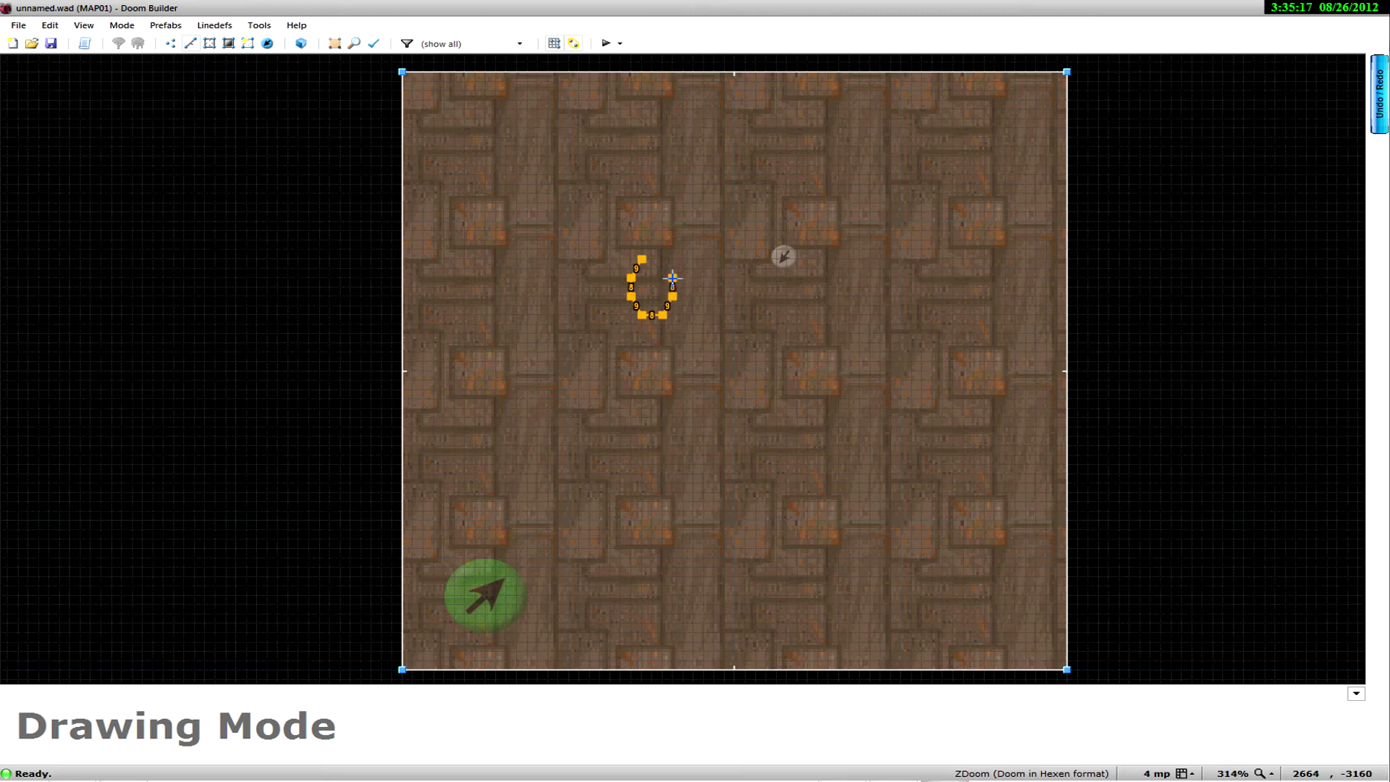
pyautogui.click(673, 278)
pyautogui.click(649, 259)
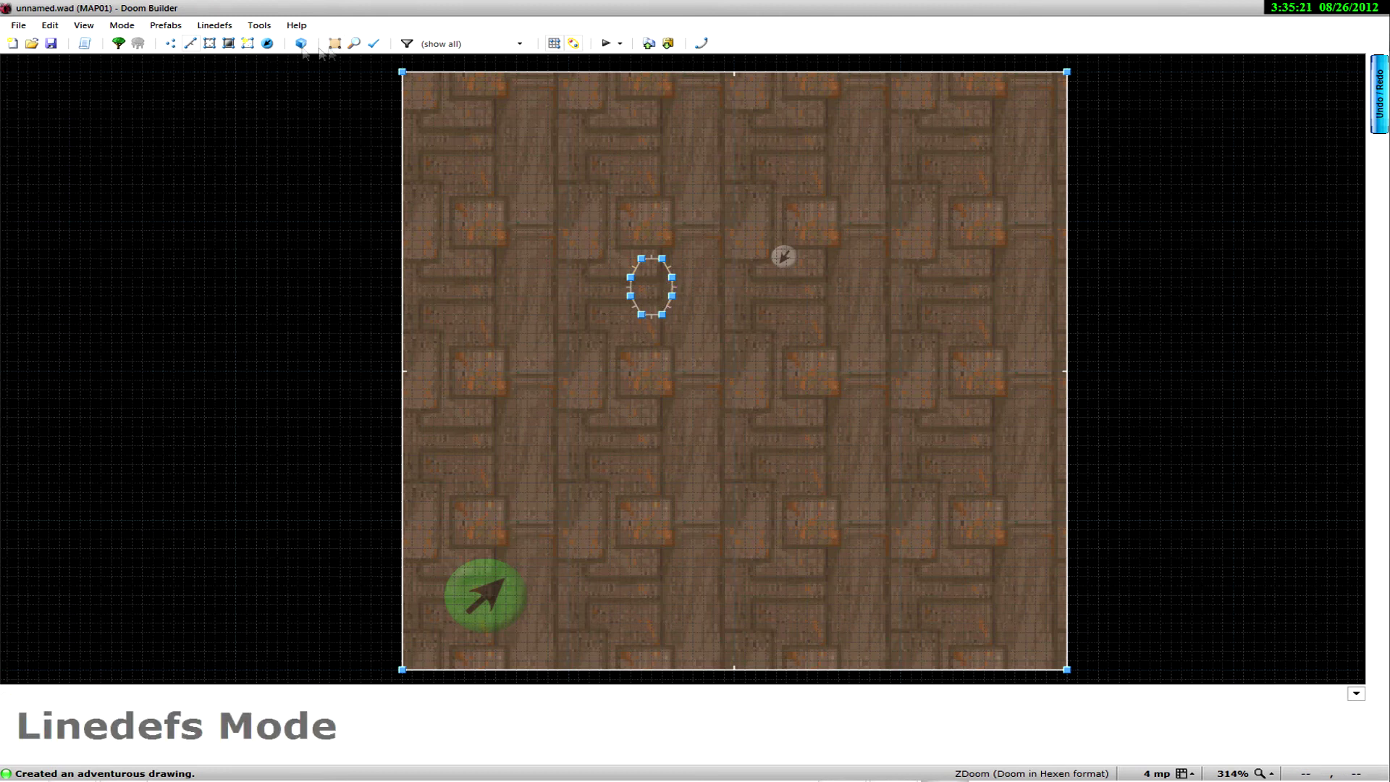
# Step: Switch to Sectors Mode and move the small eight-sided sector to the center of the square room
pyautogui.click(209, 44)
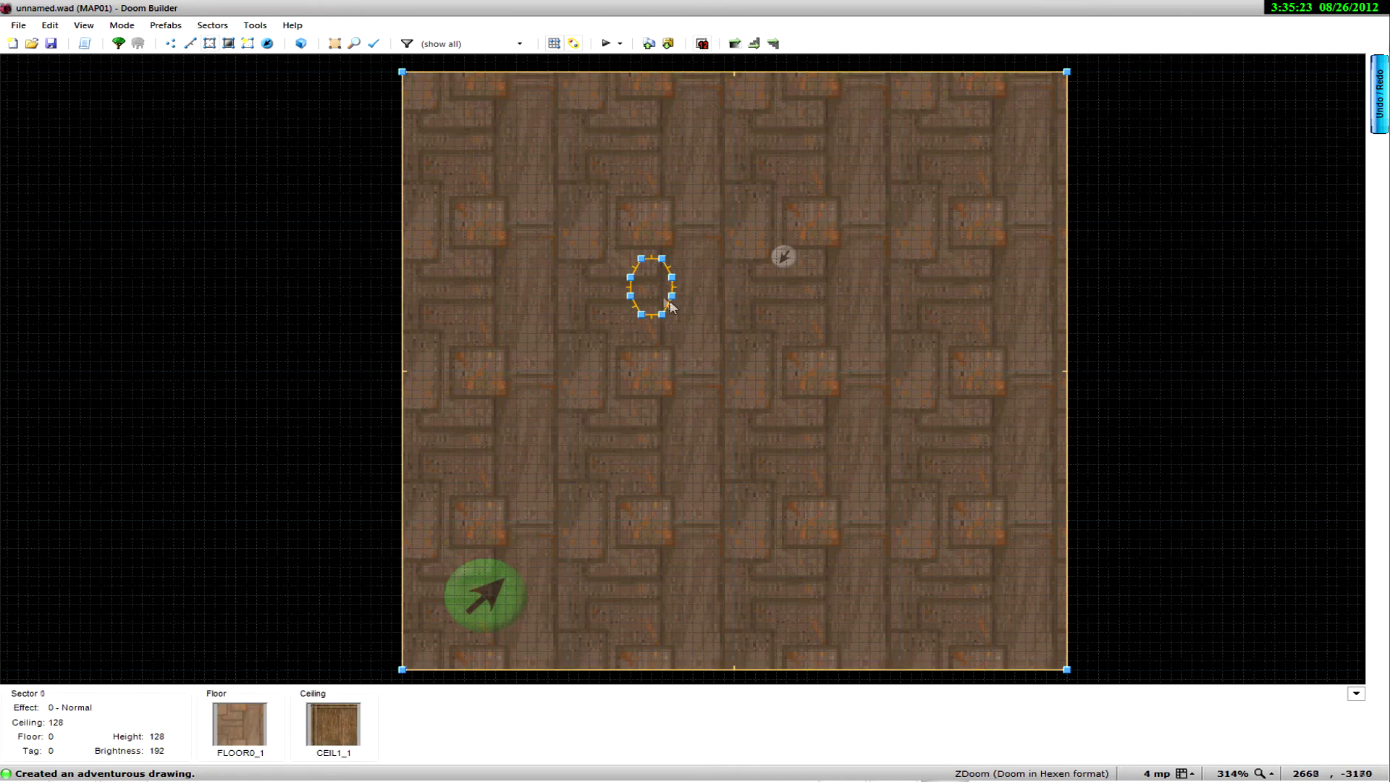
pyautogui.moveTo(649, 284); pyautogui.dragTo(731, 330)
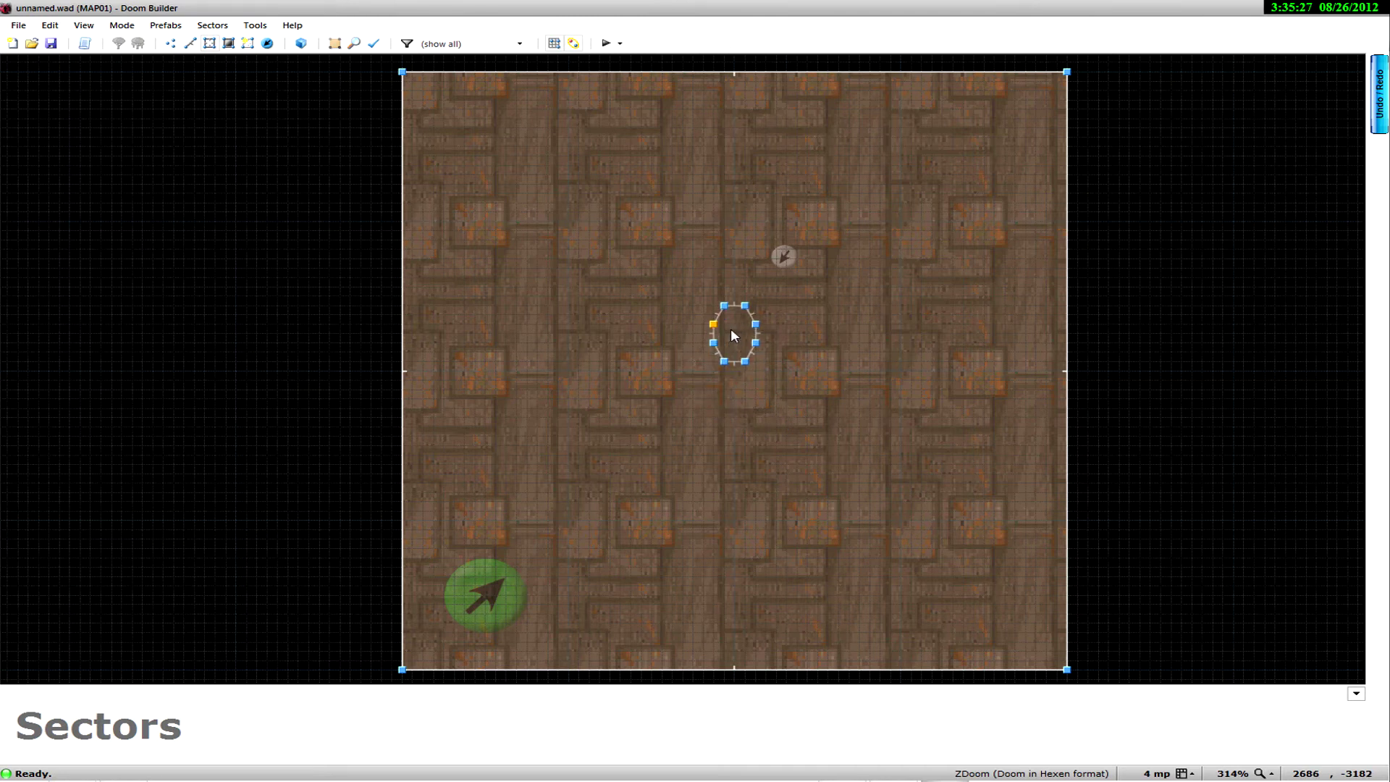
pyautogui.moveTo(741, 315); pyautogui.dragTo(737, 364)
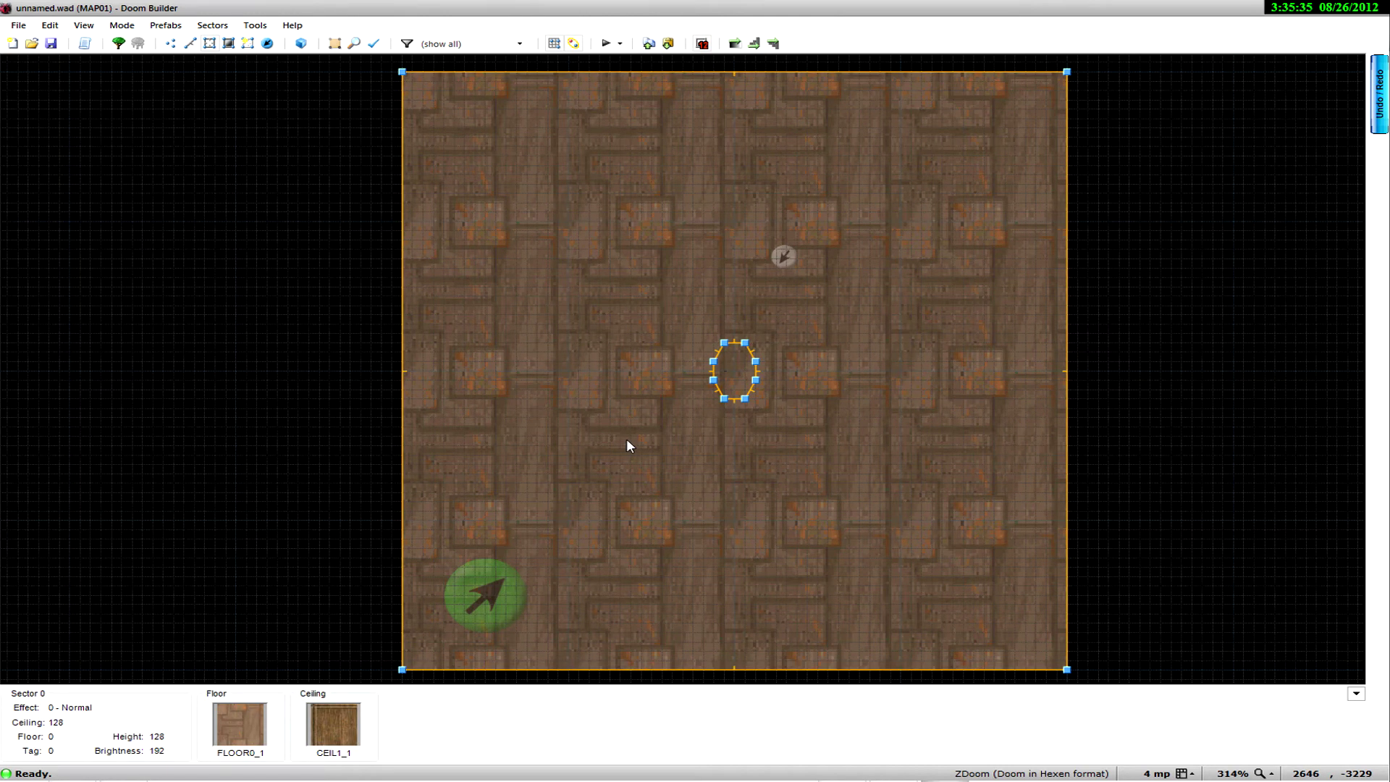
# Step: In Visual Mode, select the eight-sided sector's floor and raise it above the room's floor to form a short pillar
pyautogui.press('w')
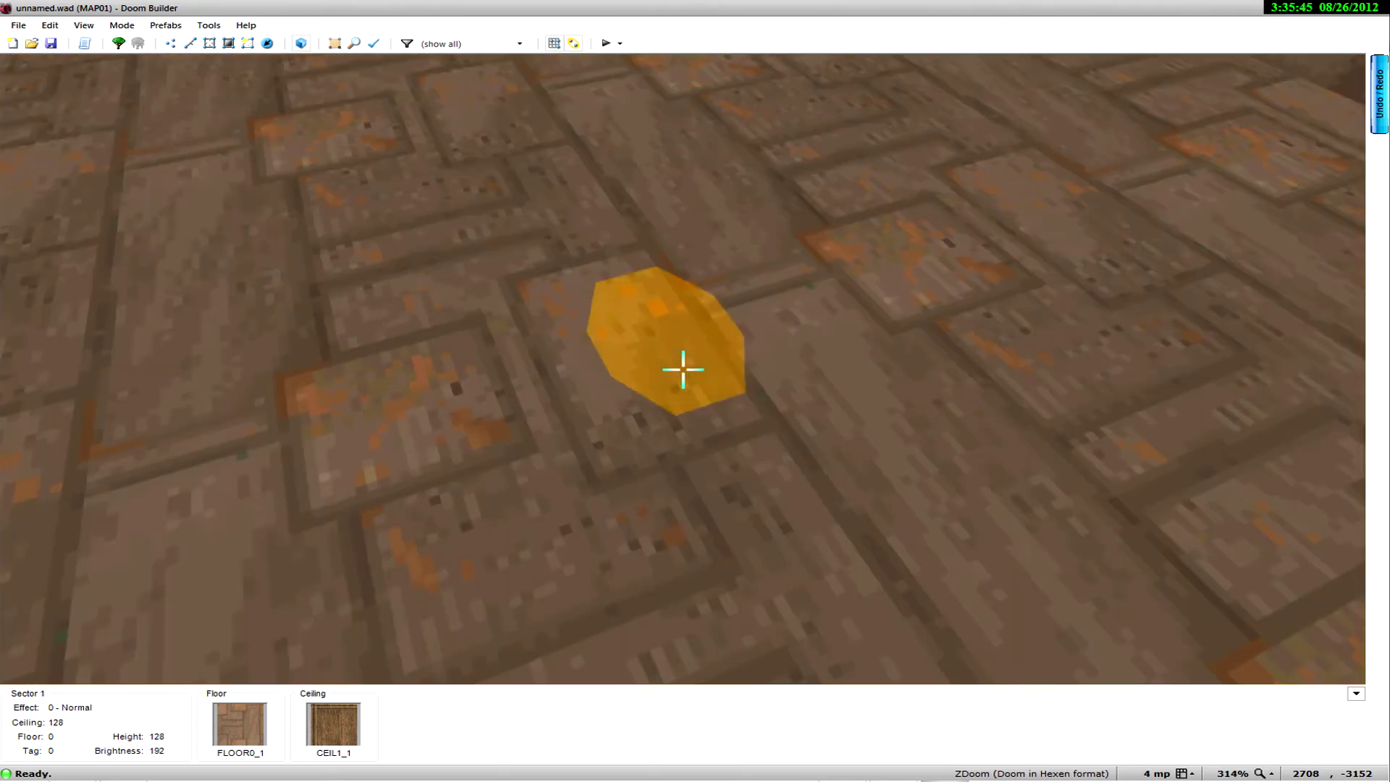
pyautogui.click(683, 370)
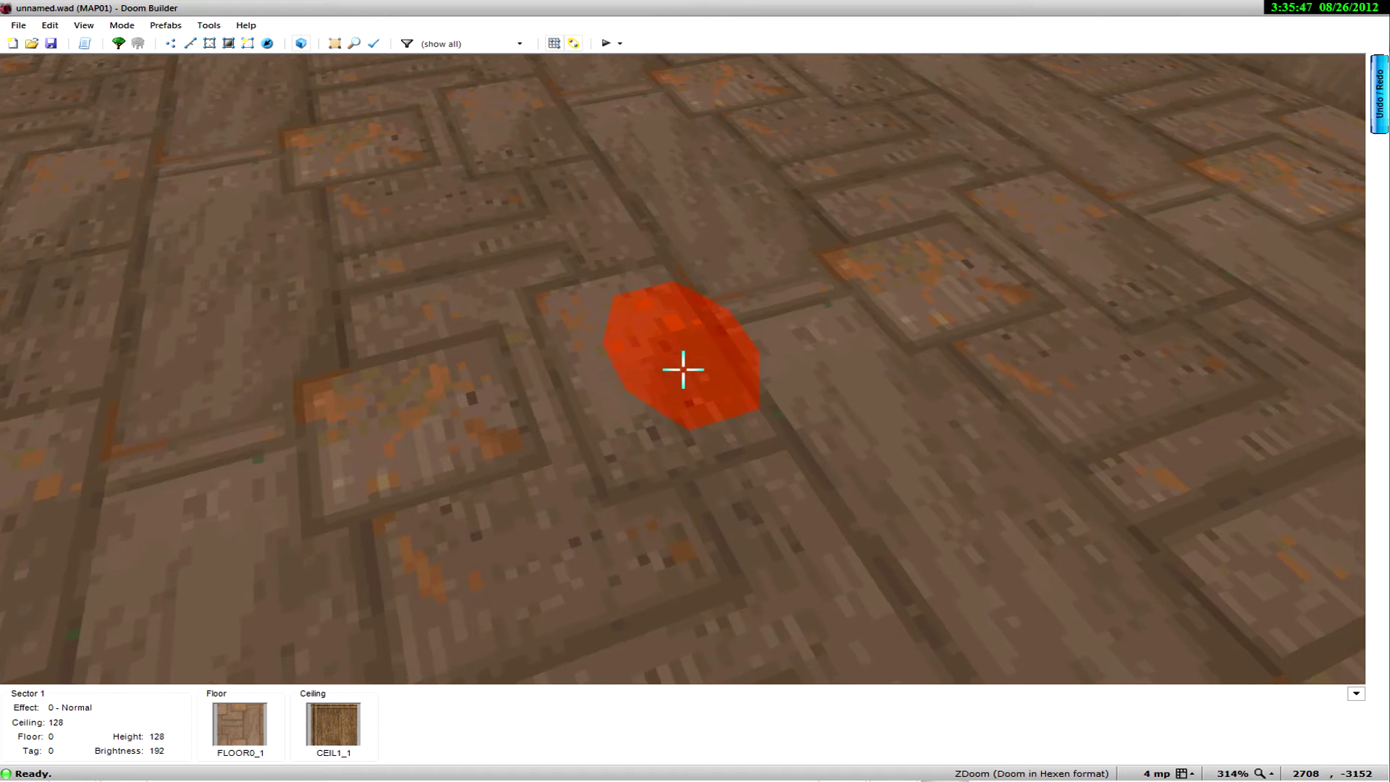
pyautogui.scroll(-1, 683, 370)
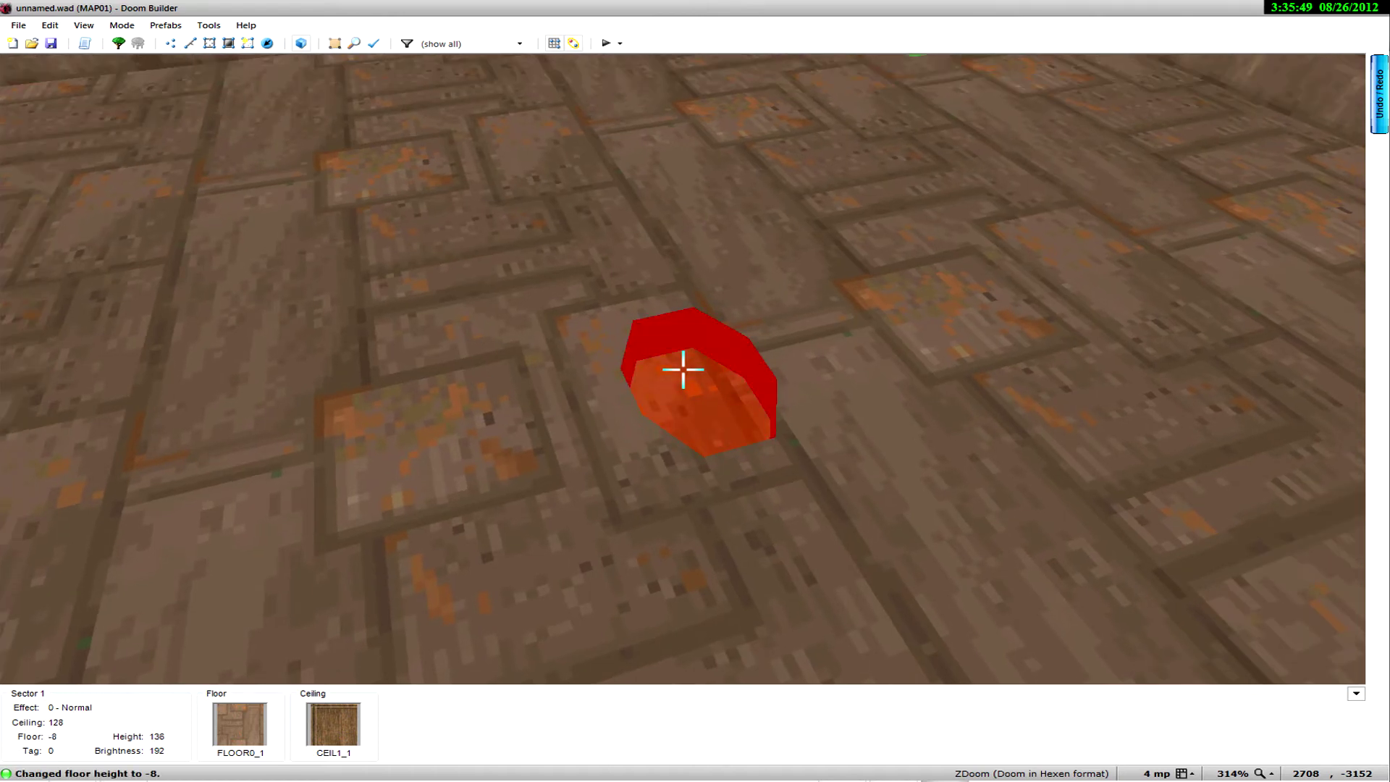
pyautogui.scroll(1, 682, 369)
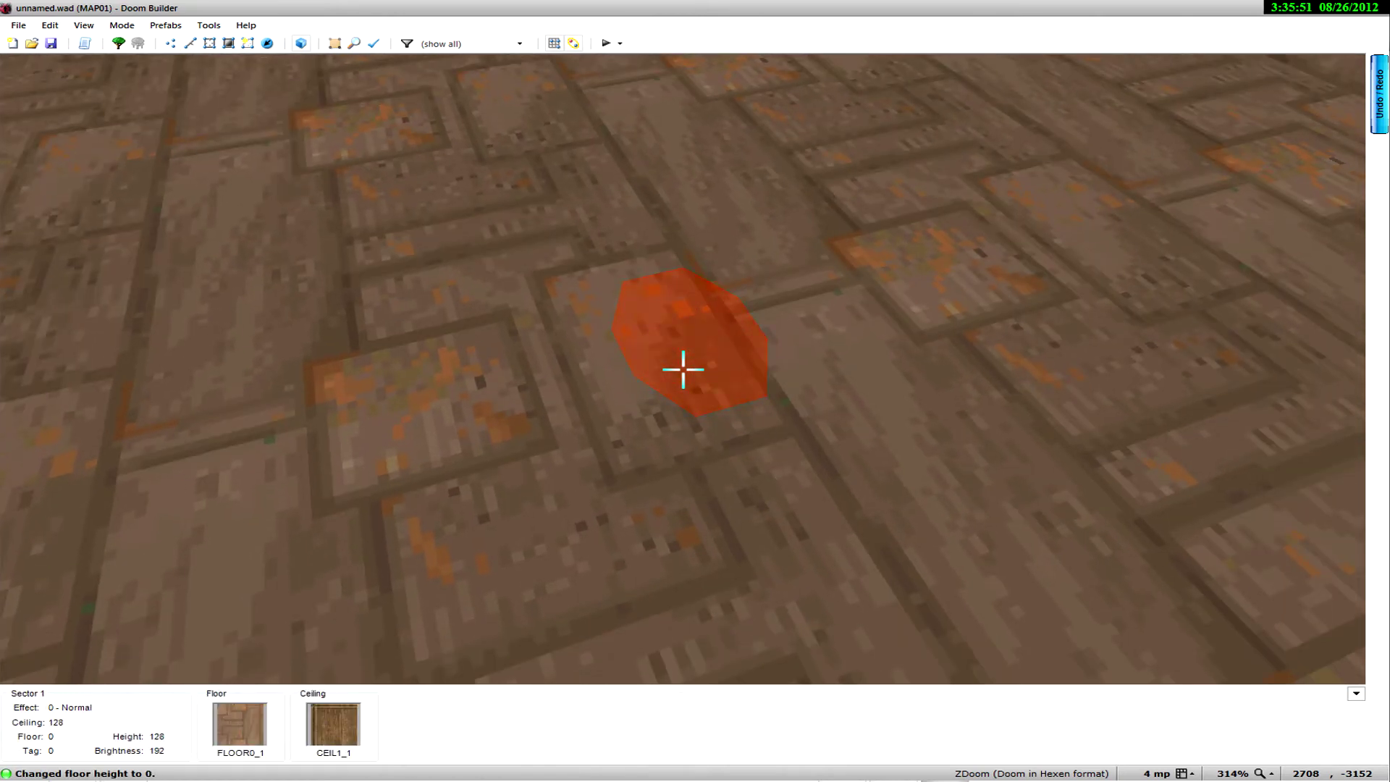
pyautogui.scroll(3, 682, 369)
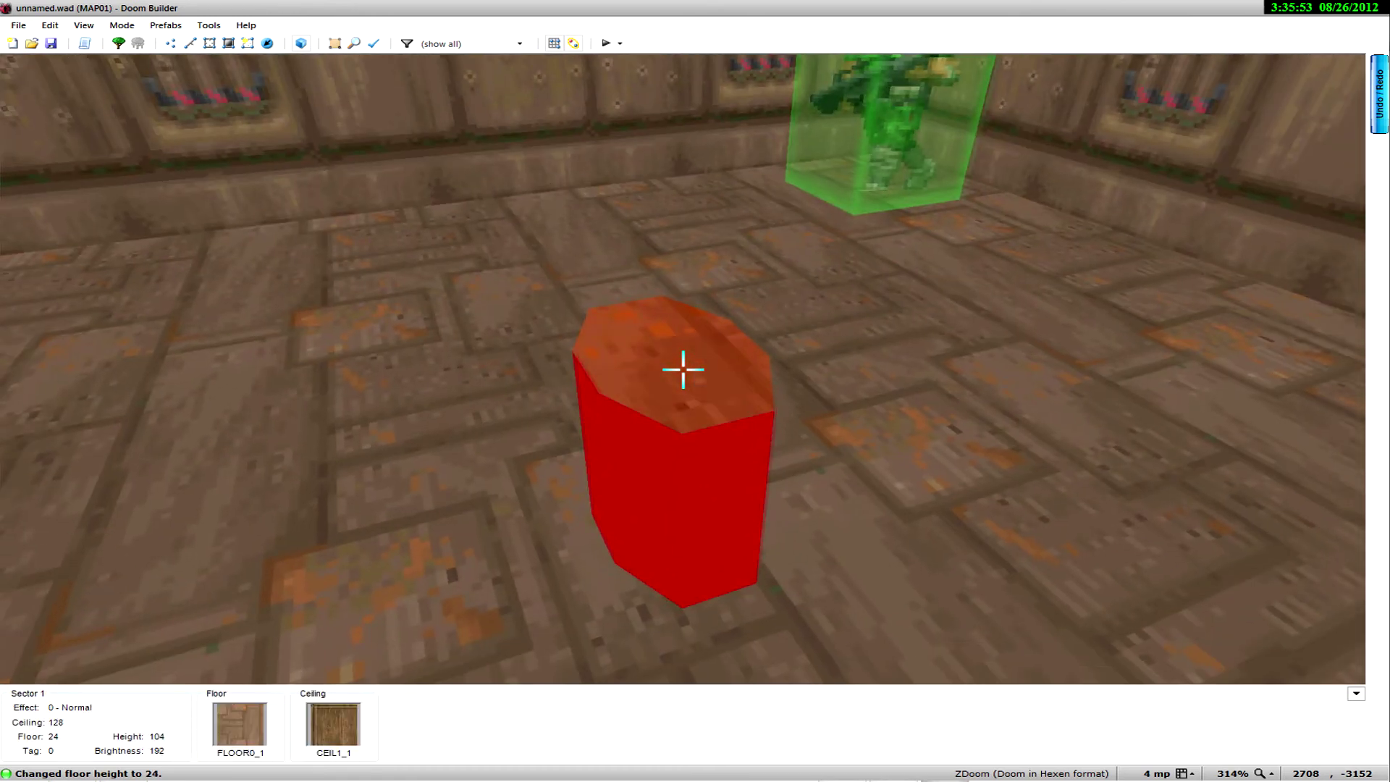
pyautogui.scroll(1, 682, 370)
pyautogui.scroll(-1, 682, 369)
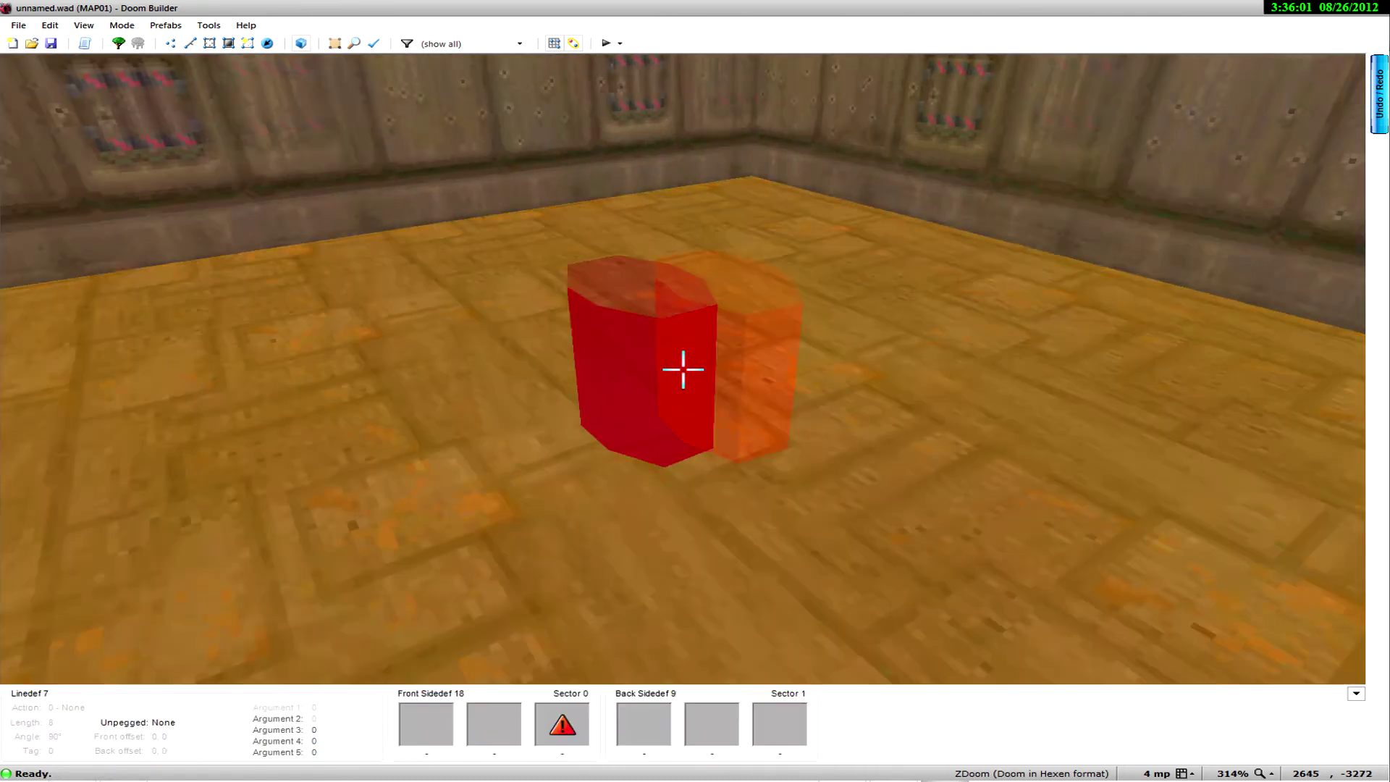
# Step: Select all eight sides of the pillar and set their front lower texture to STARTAN2
pyautogui.press('f')
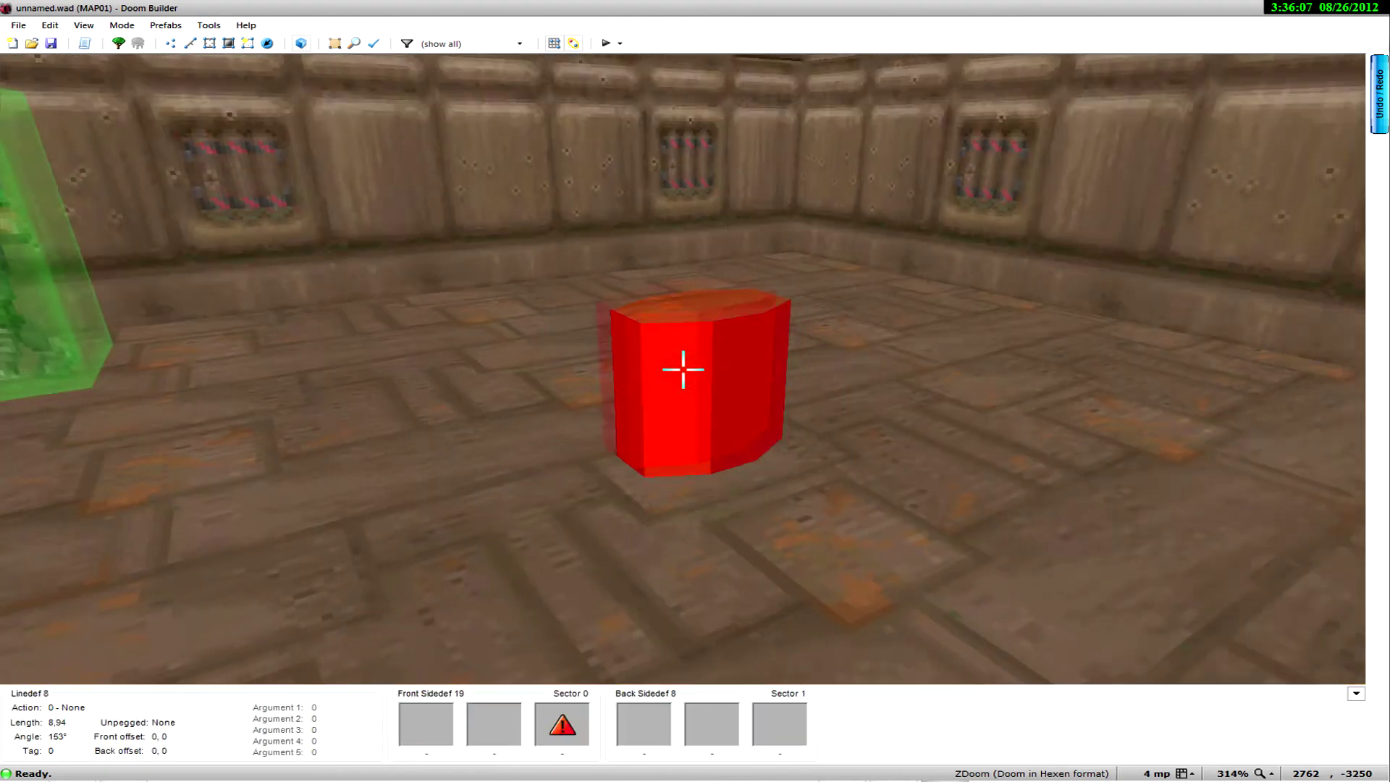
pyautogui.press('q')
pyautogui.press('q')
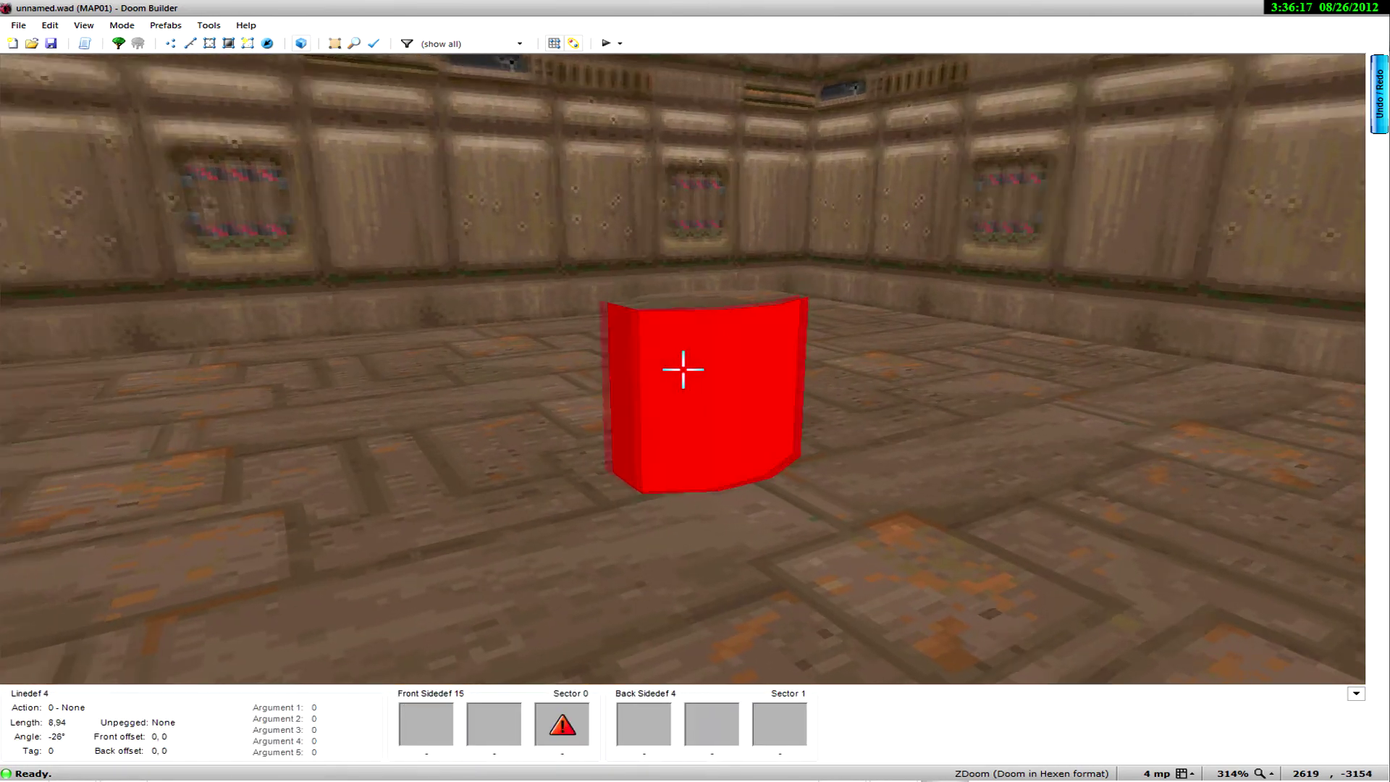
pyautogui.press('s')
pyautogui.press('s')
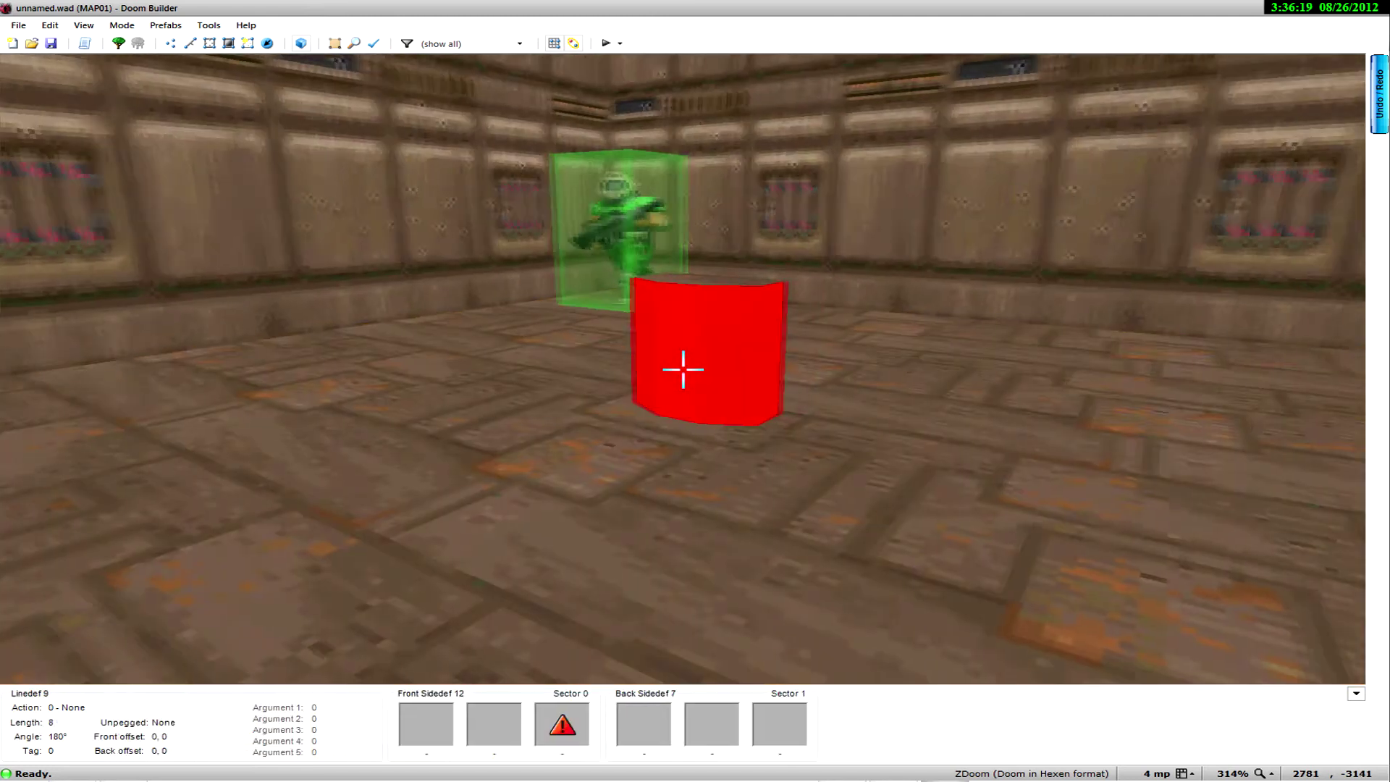
pyautogui.press('e')
pyautogui.rightClick(683, 370)
pyautogui.click(578, 241)
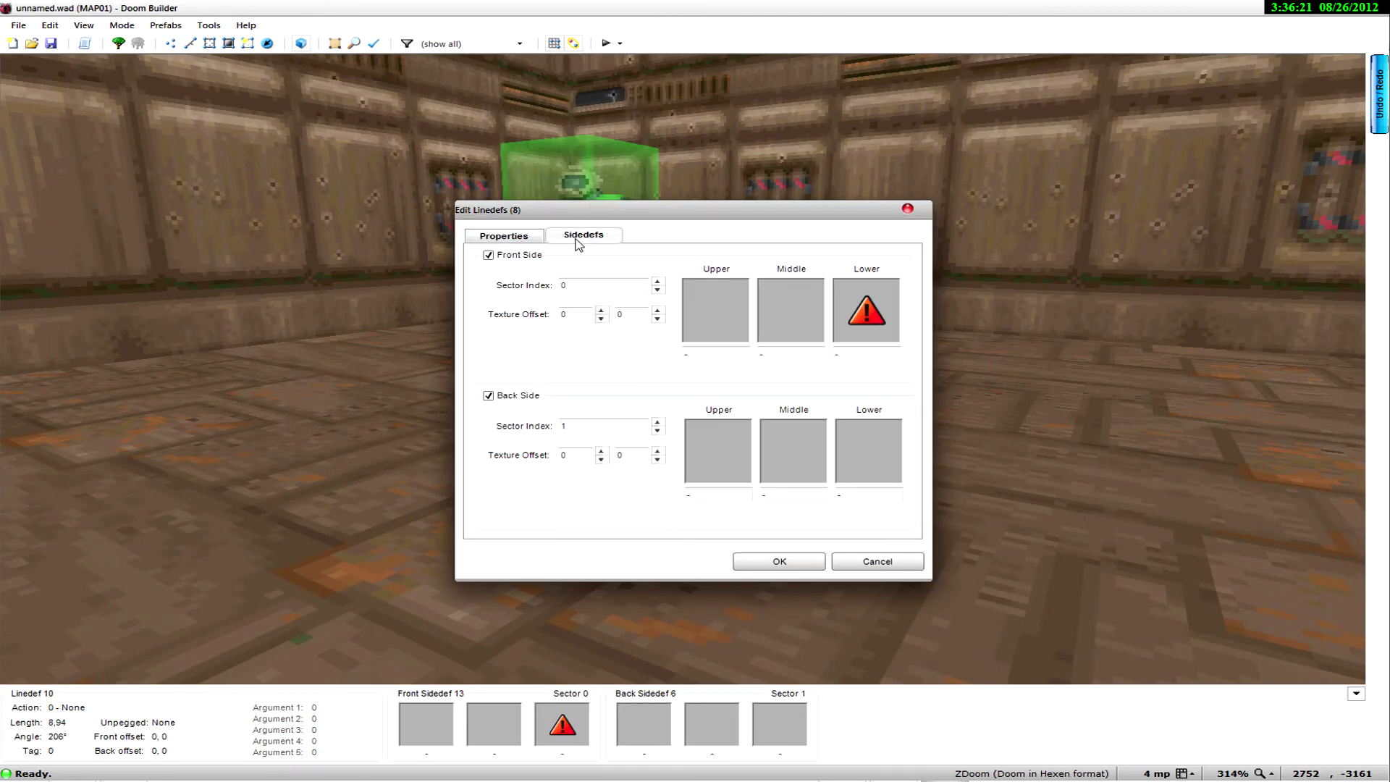
pyautogui.click(865, 315)
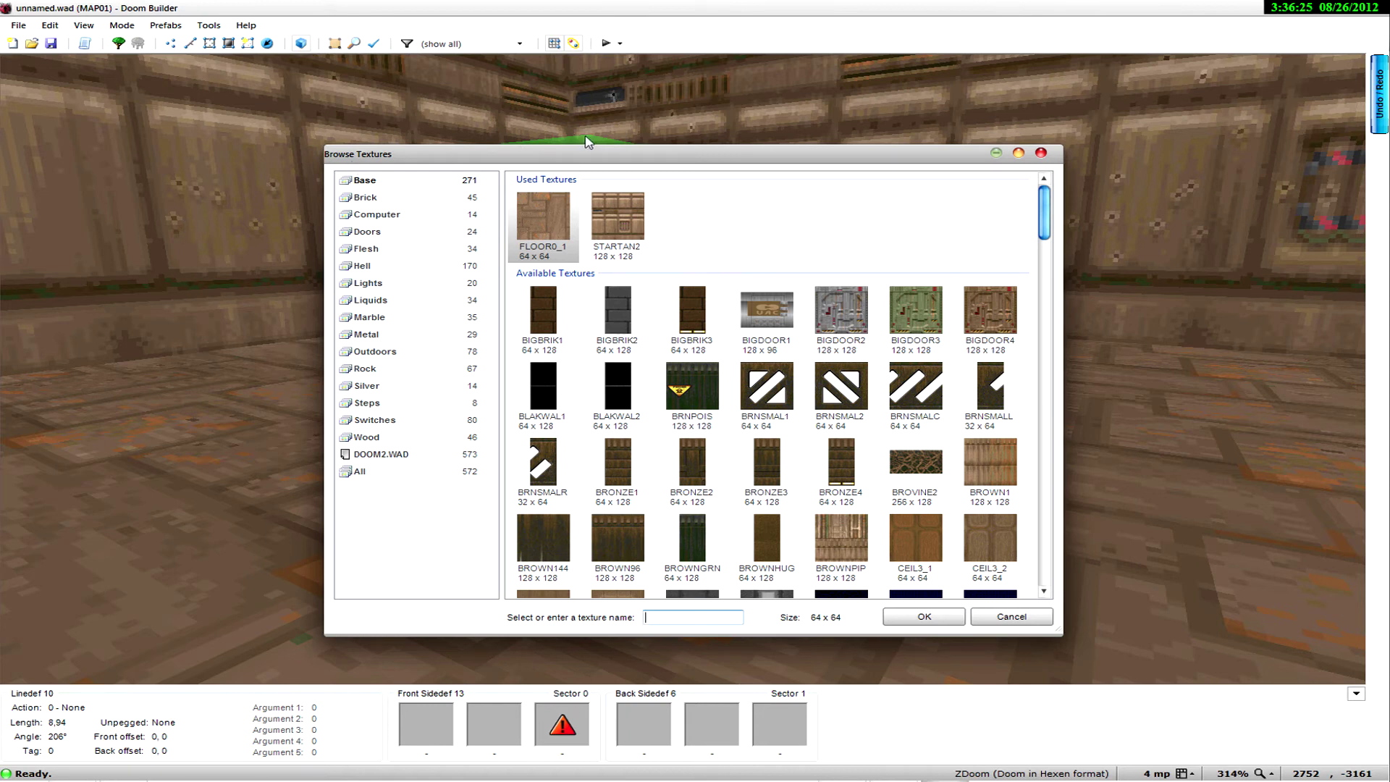
pyautogui.doubleClick(614, 217)
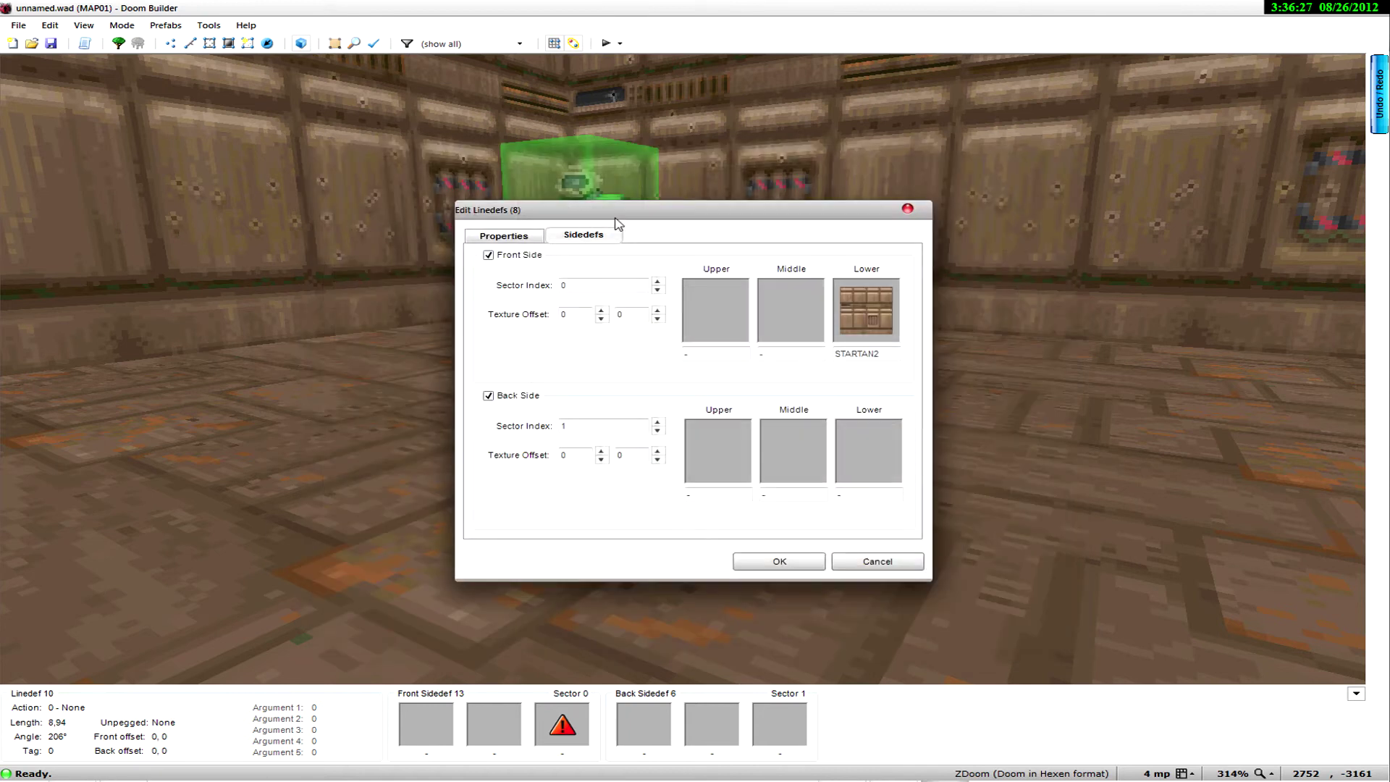
pyautogui.click(778, 562)
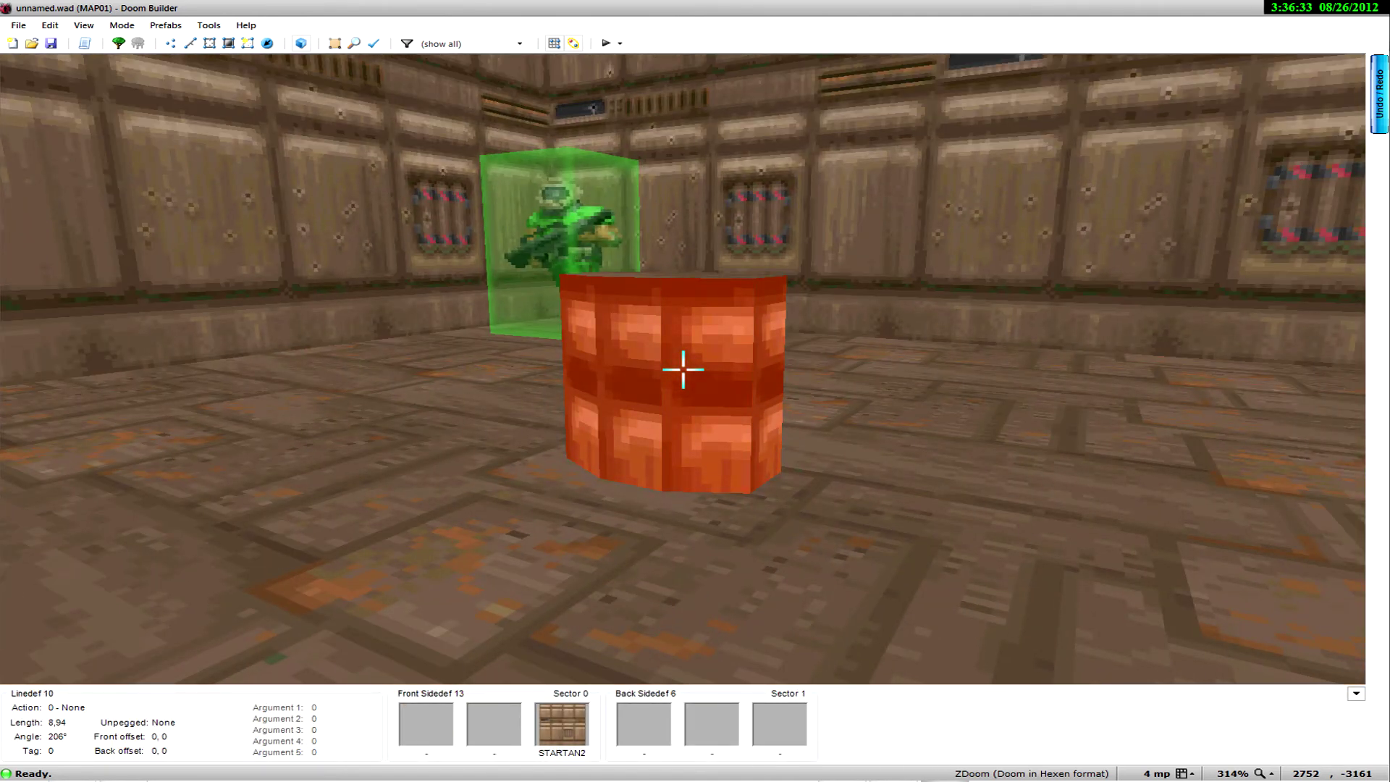
# Step: Auto-align the textures on the pillar's sides and check them from around the pillar
pyautogui.hotkey('shift', 'a')
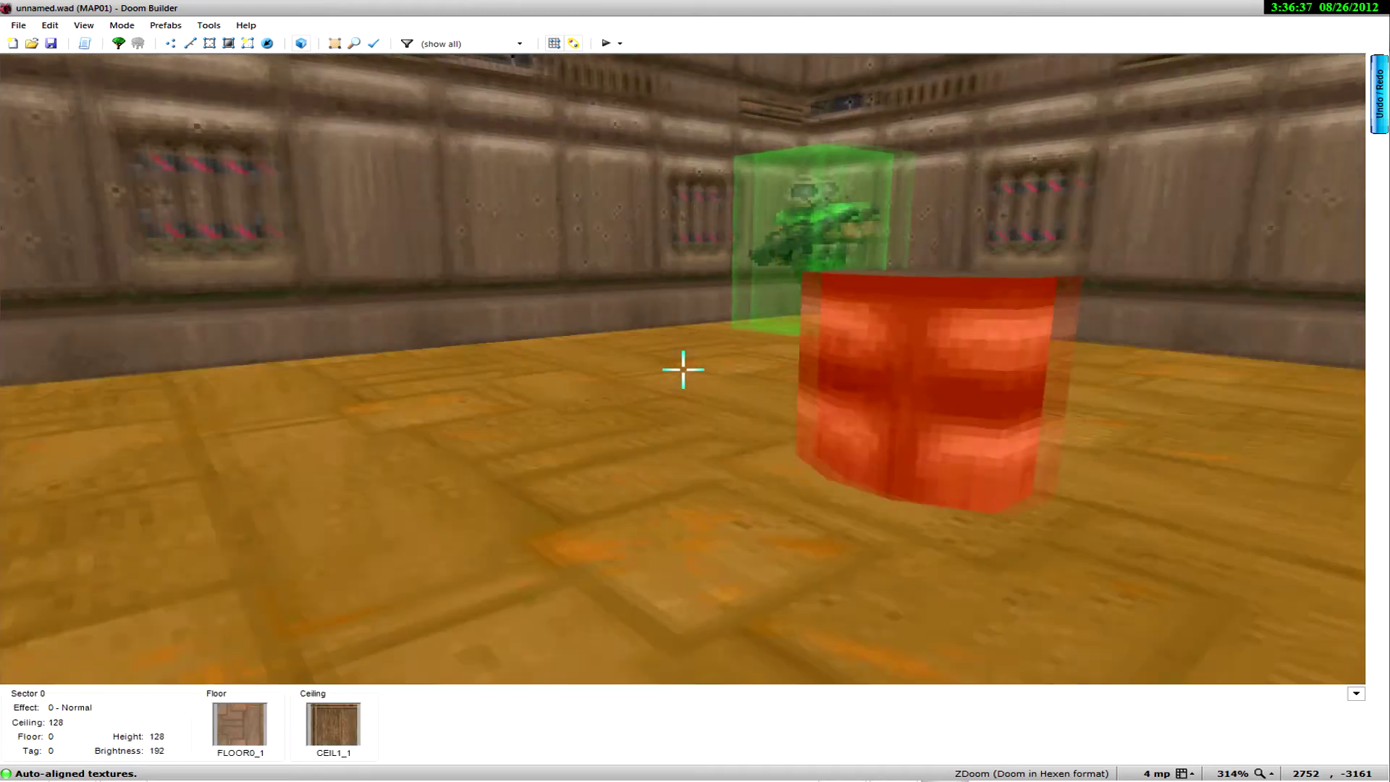
pyautogui.press('f')
pyautogui.press('f')
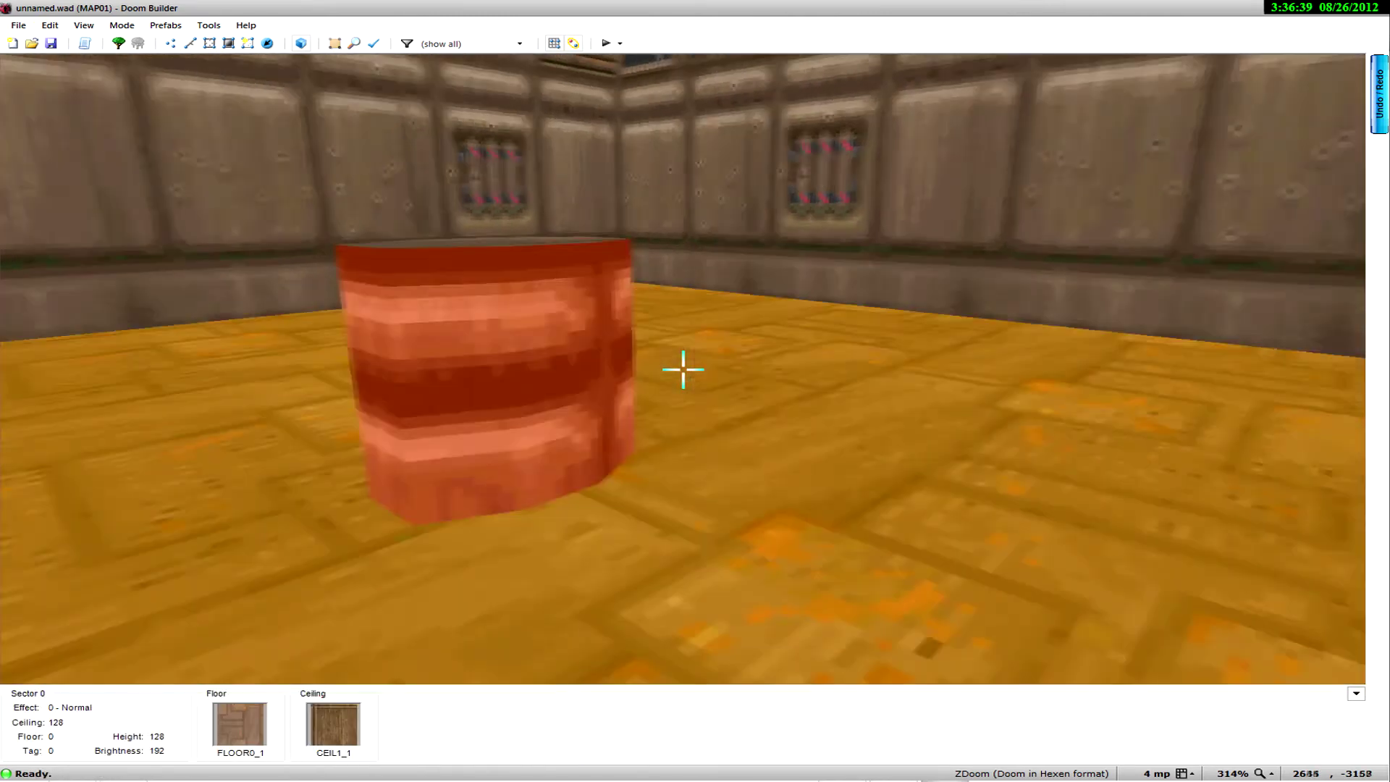
# Step: Shift the textures on the pillar's selected sides in small increments to offsets of -4, 2
pyautogui.press('s')
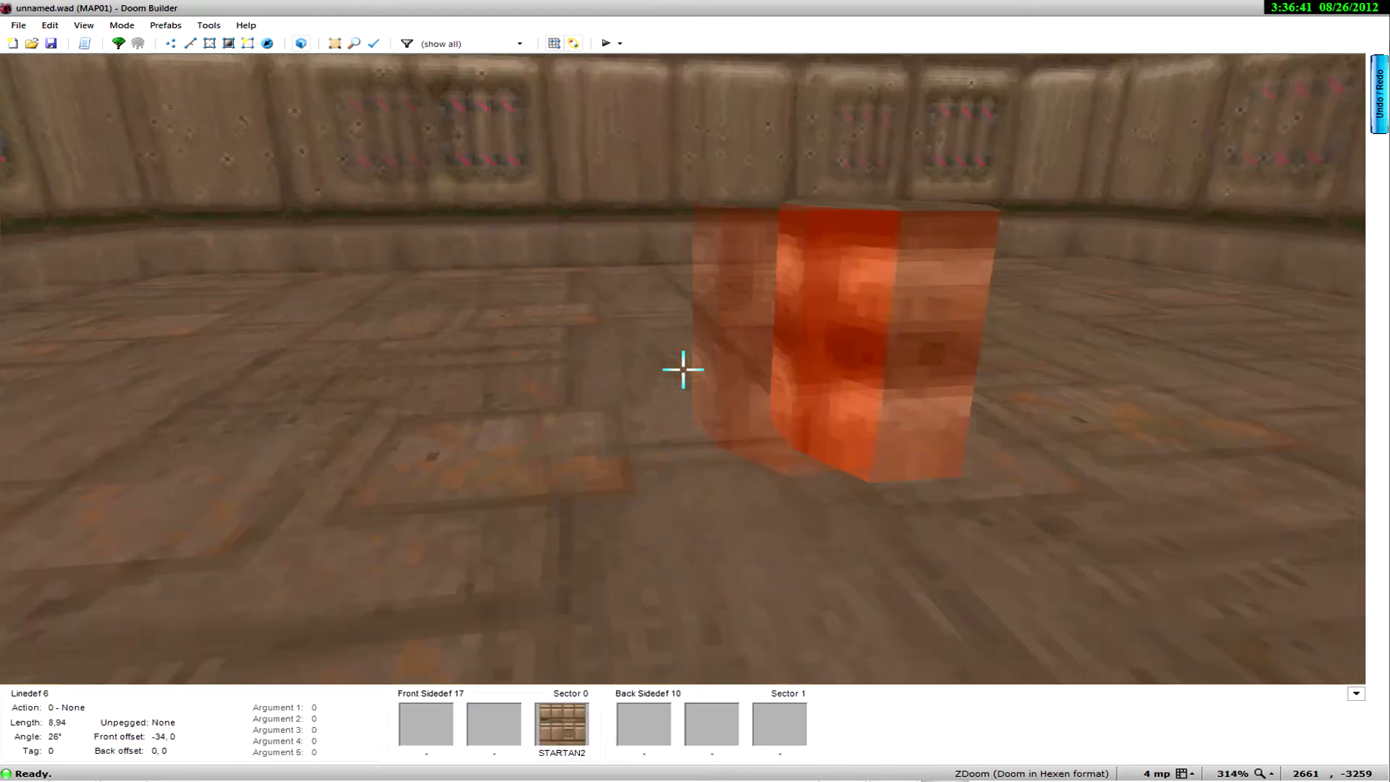
pyautogui.press('f')
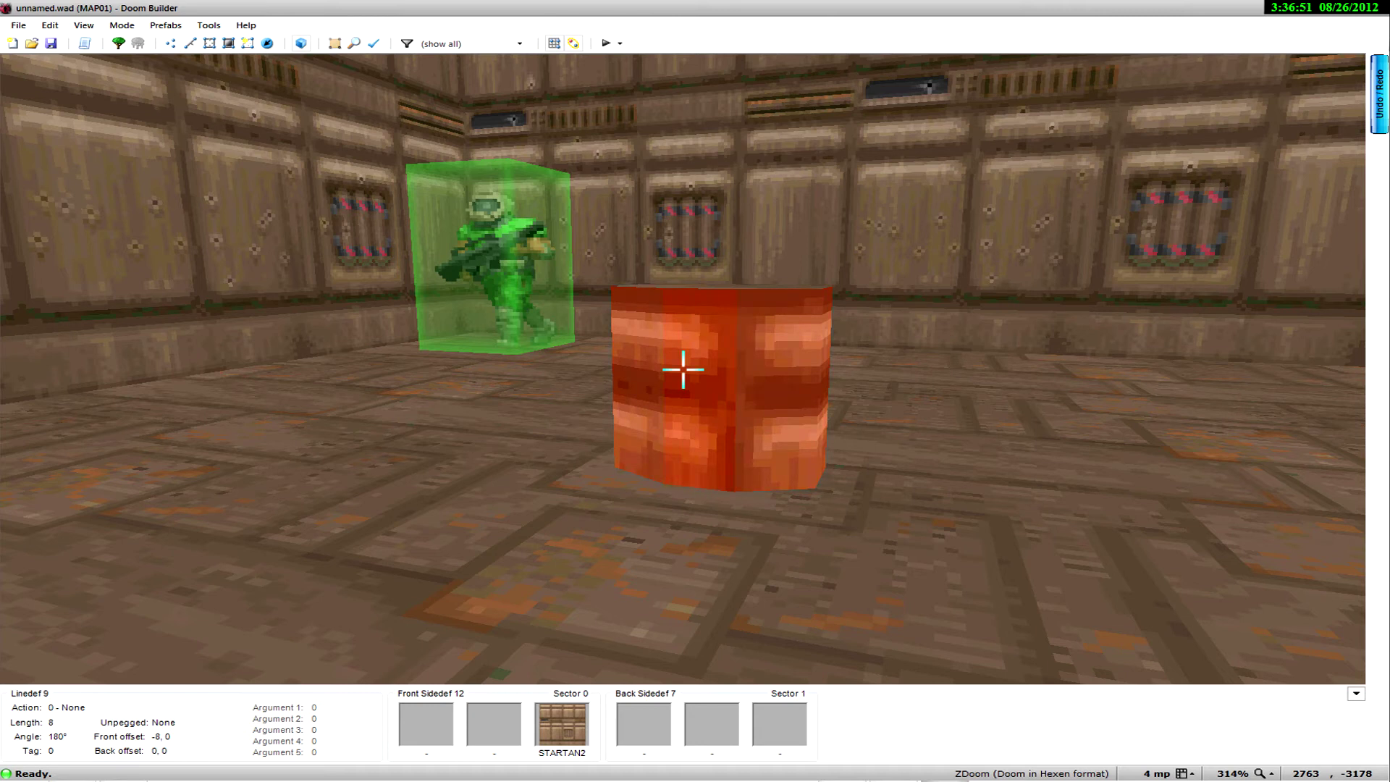
pyautogui.press('Down')
pyautogui.press('Down')
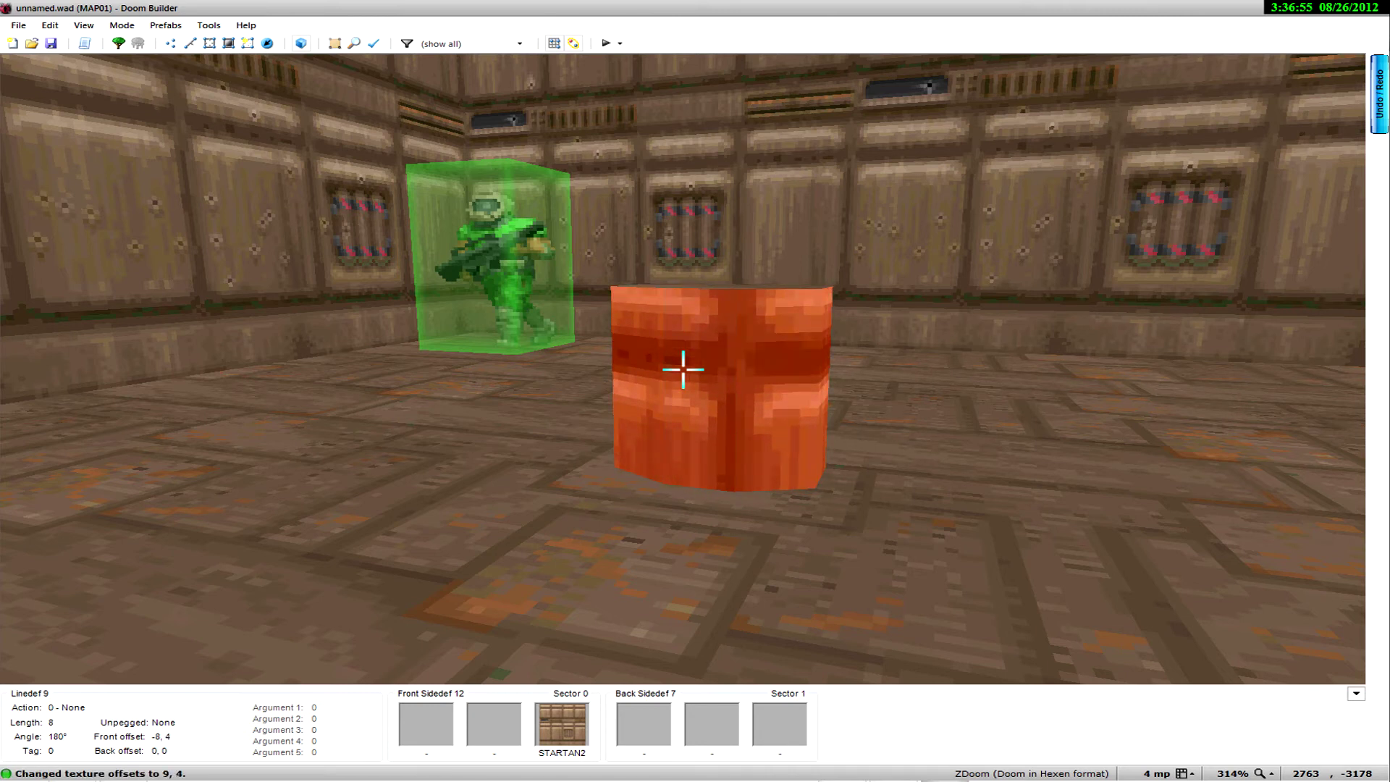
pyautogui.press('Up')
pyautogui.press('Right')
pyautogui.press('Right')
pyautogui.press('Right')
pyautogui.press('Right')
pyautogui.press('Right')
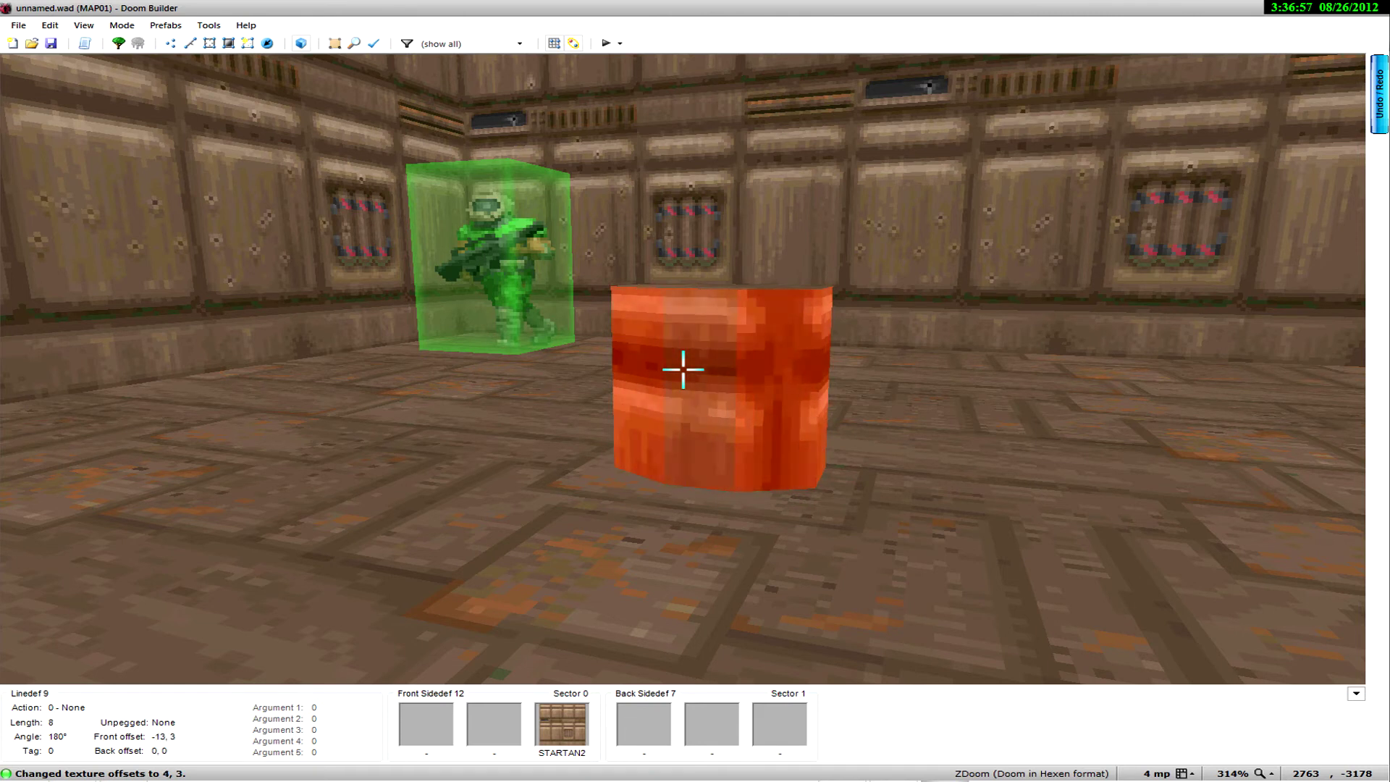
pyautogui.press('Left')
pyautogui.press('Left')
pyautogui.press('Left')
pyautogui.press('Left')
pyautogui.press('Up')
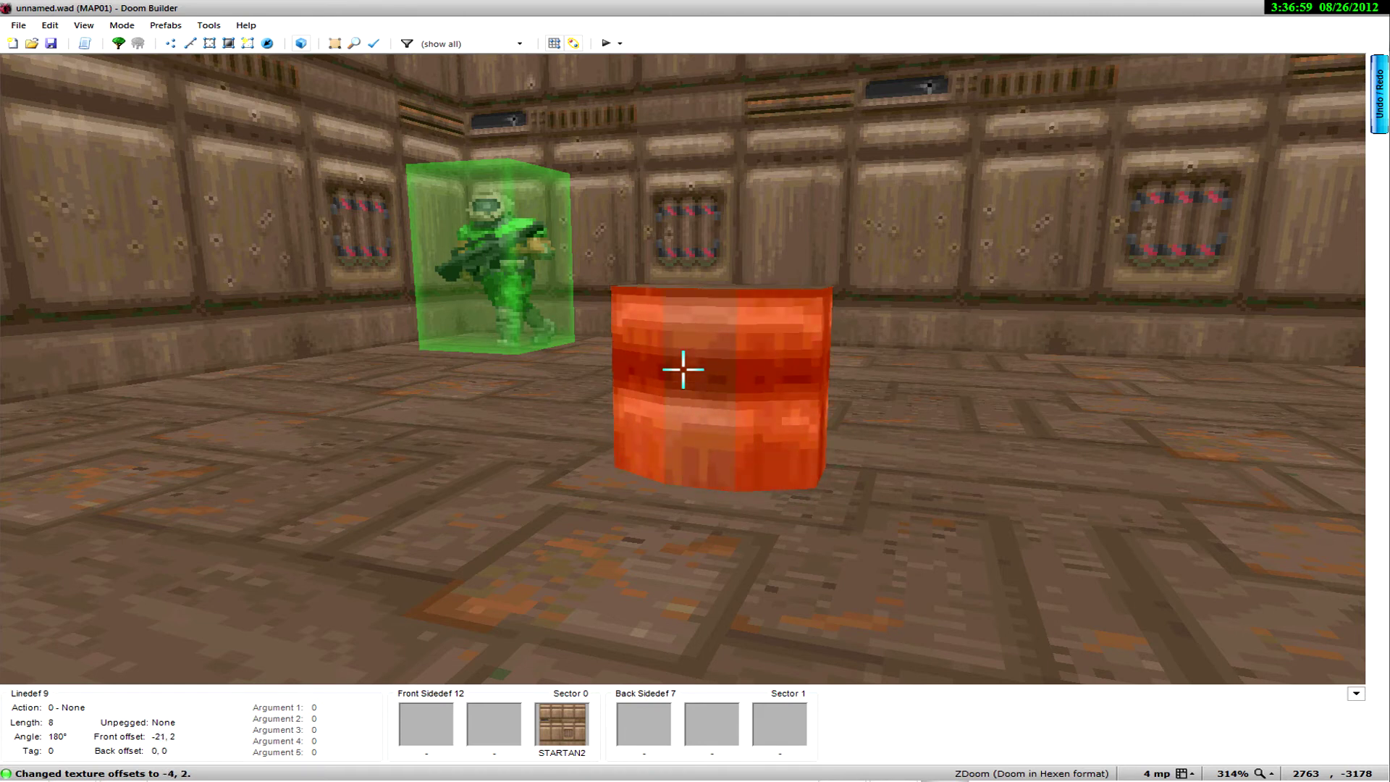
# Step: Shift the textures on the pillar's selected sides vertically until the offsets reach -4, -209, and check the result around the pillar
pyautogui.press('Up')
pyautogui.press('Up')
pyautogui.press('Up')
pyautogui.press('Up')
pyautogui.press('Up')
pyautogui.press('Up')
pyautogui.press('Up')
pyautogui.press('Up')
pyautogui.press('Up')
pyautogui.press('Up')
pyautogui.press('Up')
pyautogui.press('Up')
pyautogui.press('Up')
pyautogui.press('Up')
pyautogui.press('Up')
pyautogui.press('Up')
pyautogui.press('Up')
pyautogui.press('Up')
pyautogui.press('Up')
pyautogui.press('Up')
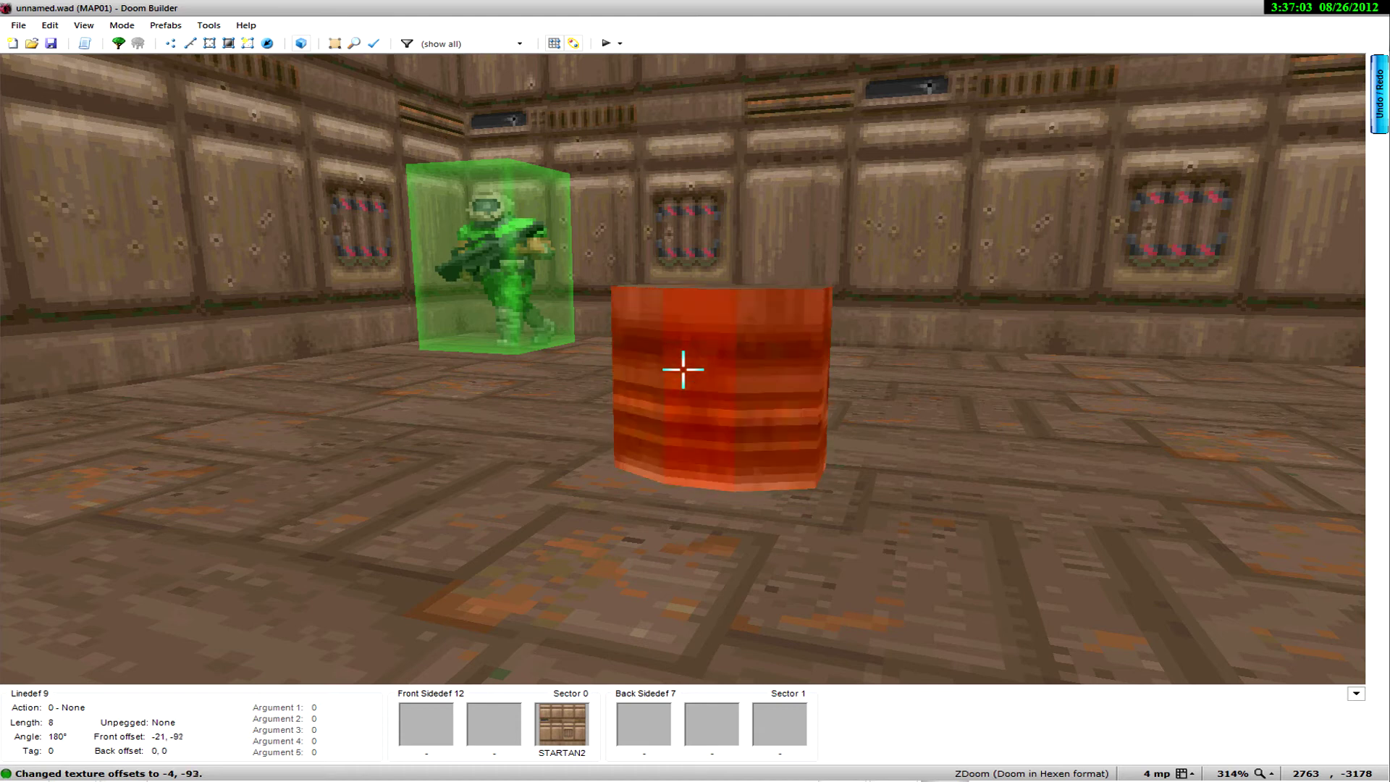
pyautogui.press('Up')
pyautogui.press('Up')
pyautogui.press('Up')
pyautogui.press('Up')
pyautogui.press('Up')
pyautogui.press('Up')
pyautogui.press('Up')
pyautogui.press('Up')
pyautogui.press('Up')
pyautogui.press('Up')
pyautogui.press('Up')
pyautogui.press('Up')
pyautogui.press('Up')
pyautogui.press('Up')
pyautogui.press('Up')
pyautogui.press('Up')
pyautogui.press('Up')
pyautogui.press('Up')
pyautogui.press('Up')
pyautogui.press('Up')
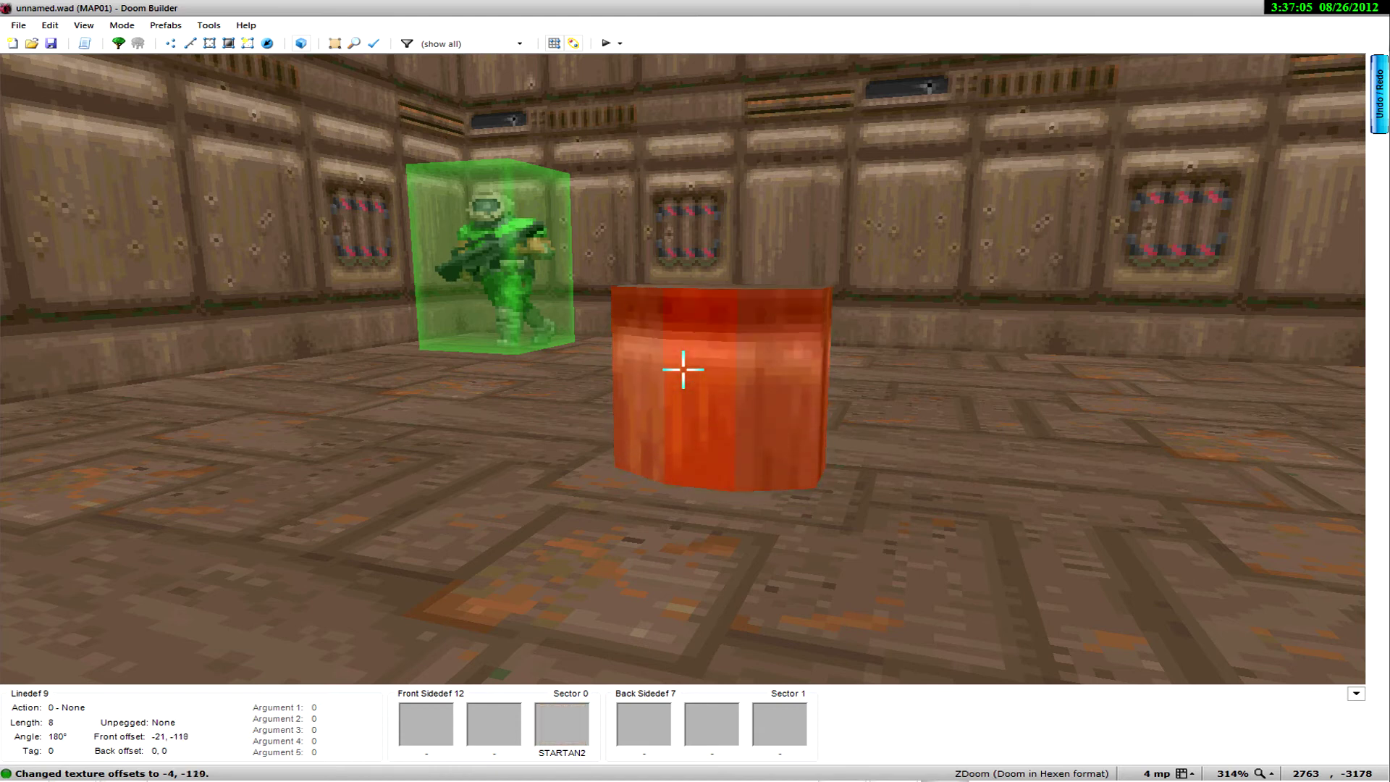
pyautogui.press('Up')
pyautogui.press('Up')
pyautogui.press('Up')
pyautogui.press('Up')
pyautogui.press('Up')
pyautogui.press('Up')
pyautogui.press('Up')
pyautogui.press('Up')
pyautogui.press('Up')
pyautogui.press('Up')
pyautogui.press('Up')
pyautogui.press('Up')
pyautogui.press('Up')
pyautogui.press('Up')
pyautogui.press('Up')
pyautogui.press('Up')
pyautogui.press('Up')
pyautogui.press('Up')
pyautogui.press('Up')
pyautogui.press('Up')
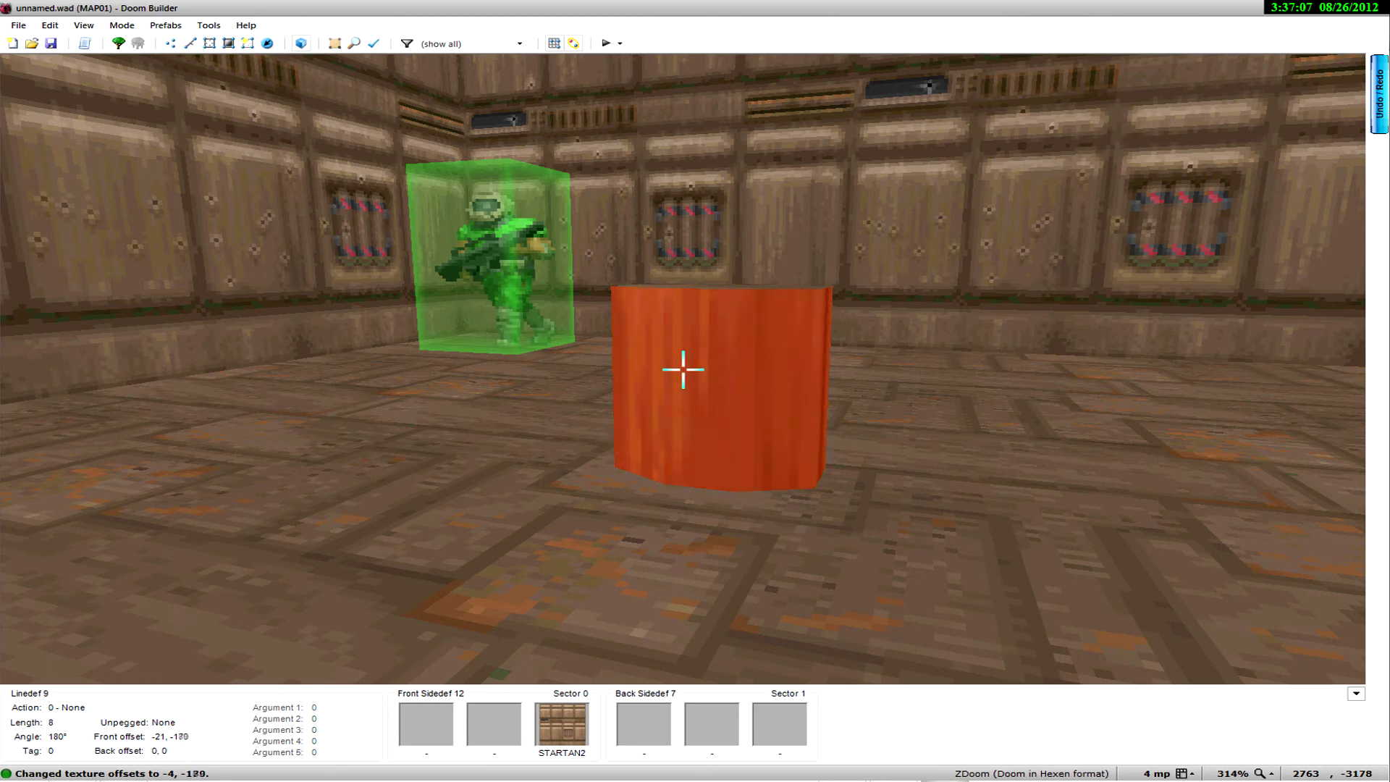
pyautogui.press('Up')
pyautogui.press('Up')
pyautogui.press('Up')
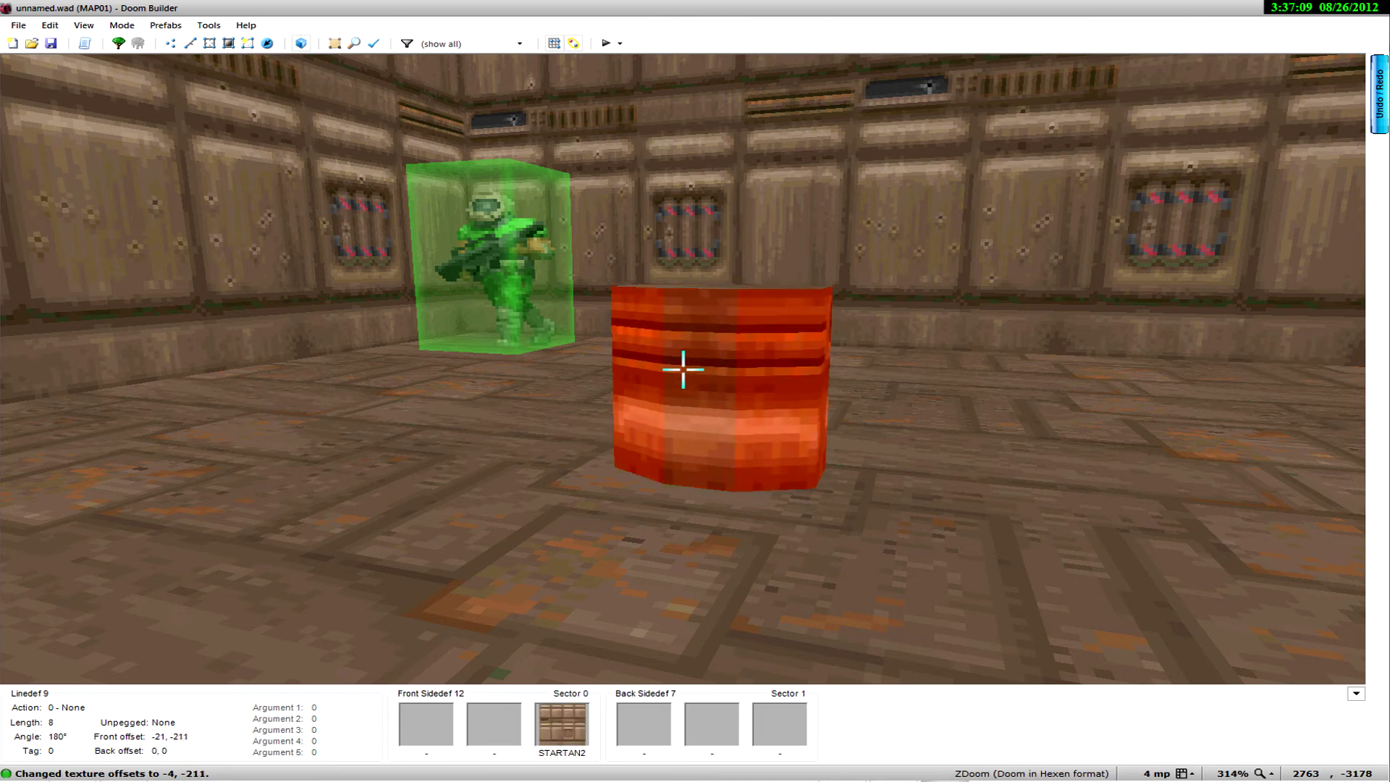
pyautogui.press('Down')
pyautogui.press('Down')
pyautogui.press('Down')
pyautogui.press('Up')
pyautogui.press('Up')
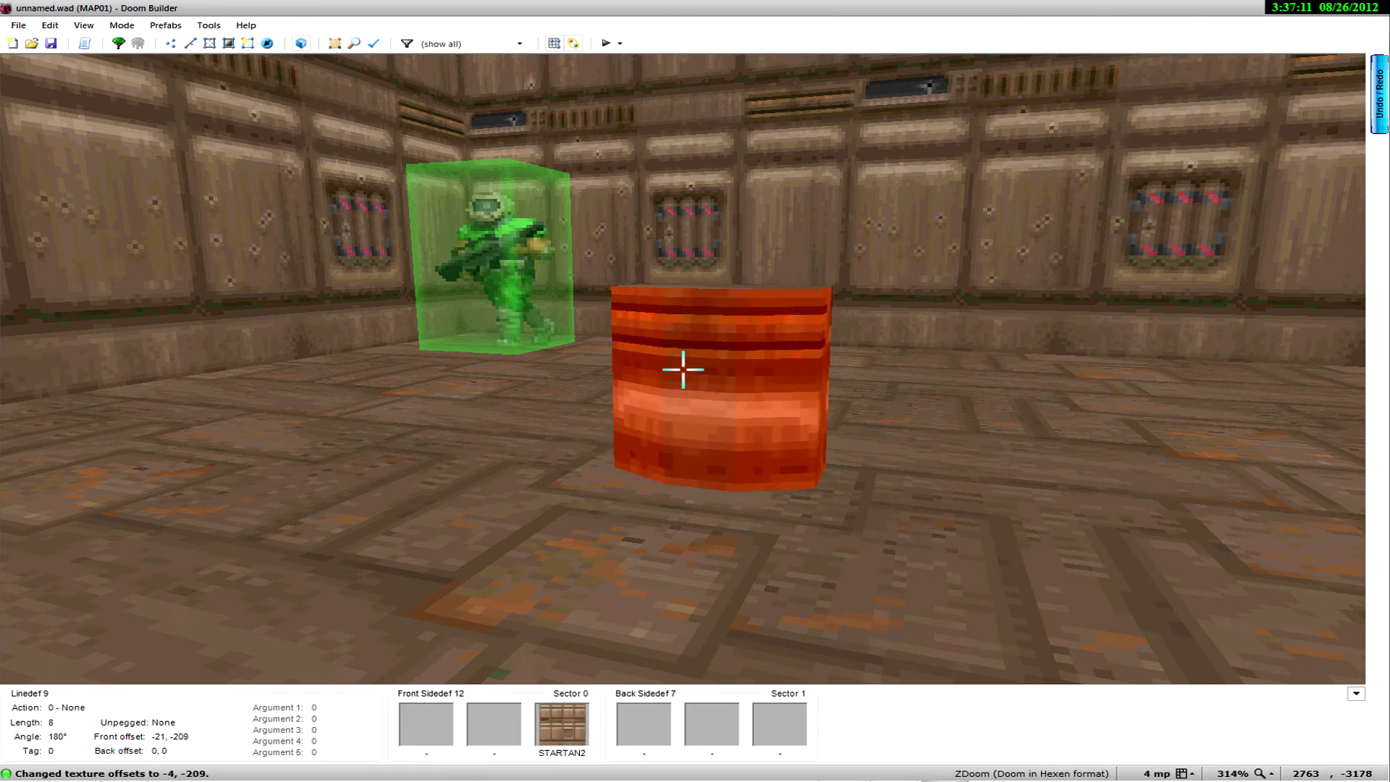
pyautogui.press('Left')
pyautogui.press('f')
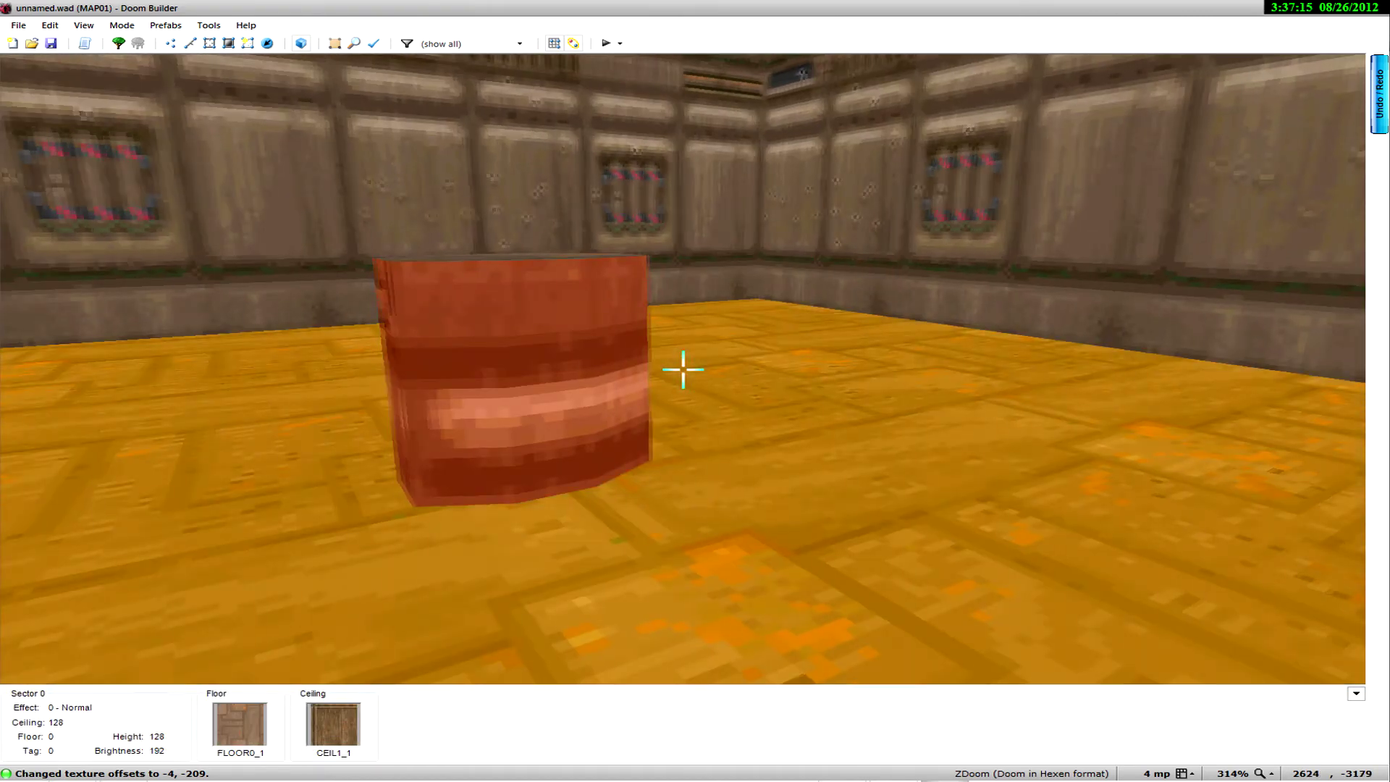
# Step: Keep only some of the pillar's sides selected and shift their textures to offsets of -142, -465 so the bands line up
pyautogui.press('w')
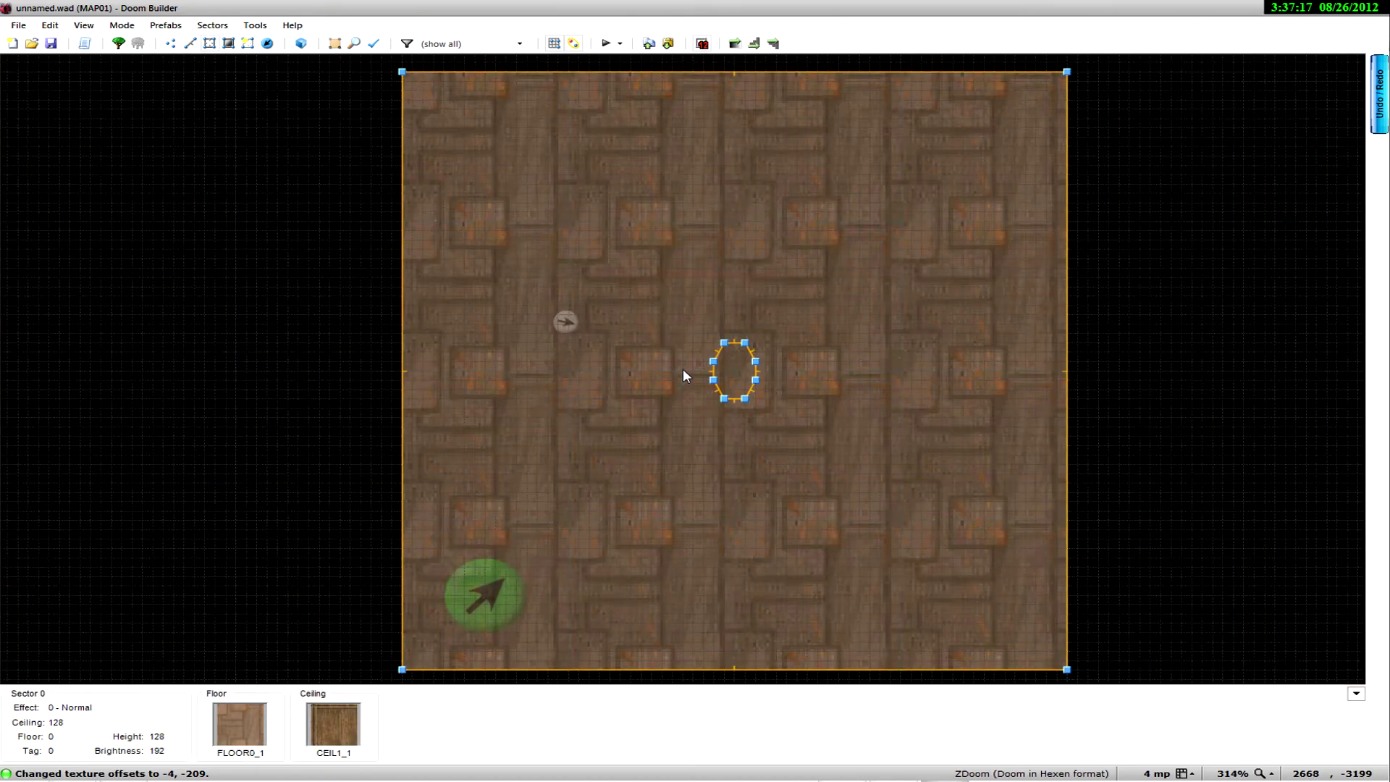
pyautogui.press('w')
pyautogui.click(683, 370)
pyautogui.click(683, 370)
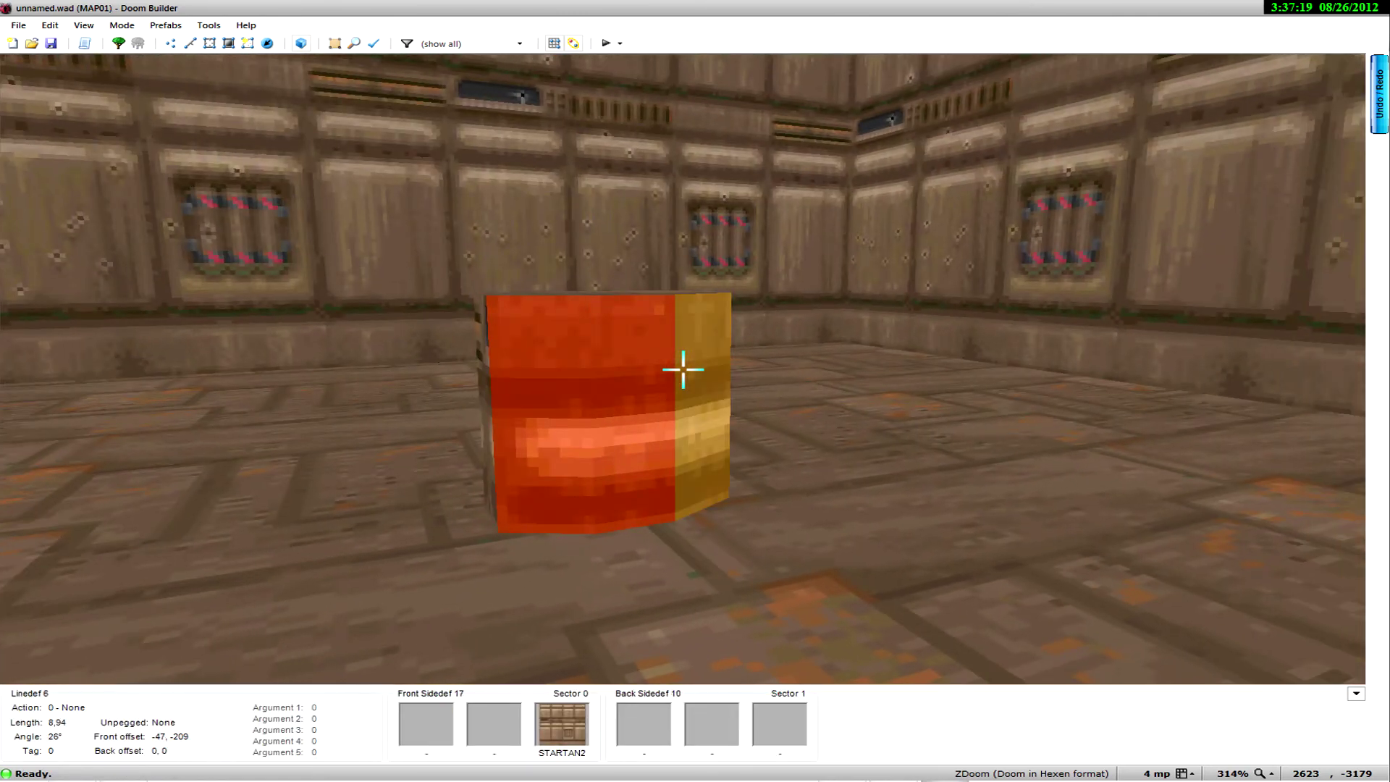
pyautogui.click(683, 369)
pyautogui.press('e')
pyautogui.press('f')
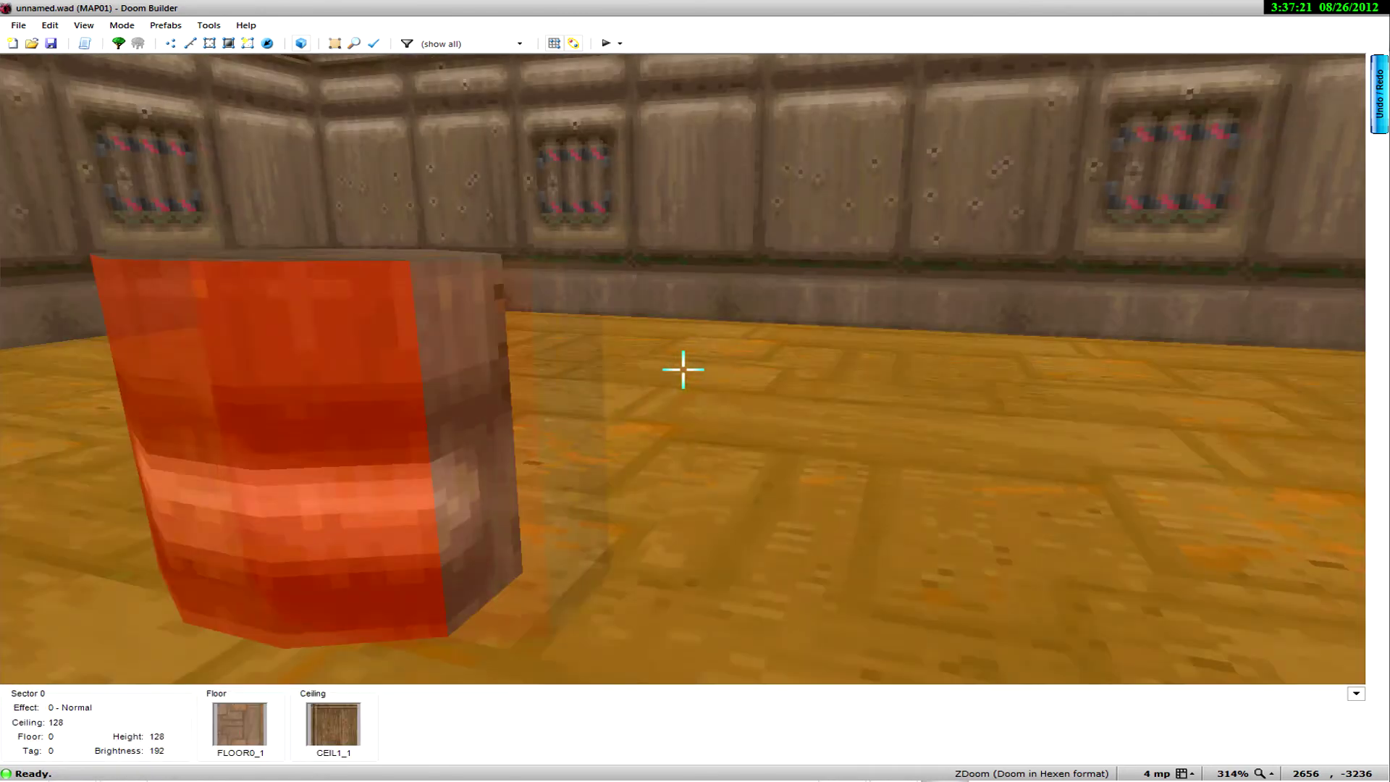
pyautogui.press('s')
pyautogui.press('d')
pyautogui.press('Down')
pyautogui.press('Down')
pyautogui.press('Down')
pyautogui.press('Down')
pyautogui.press('Down')
pyautogui.press('Down')
pyautogui.press('Down')
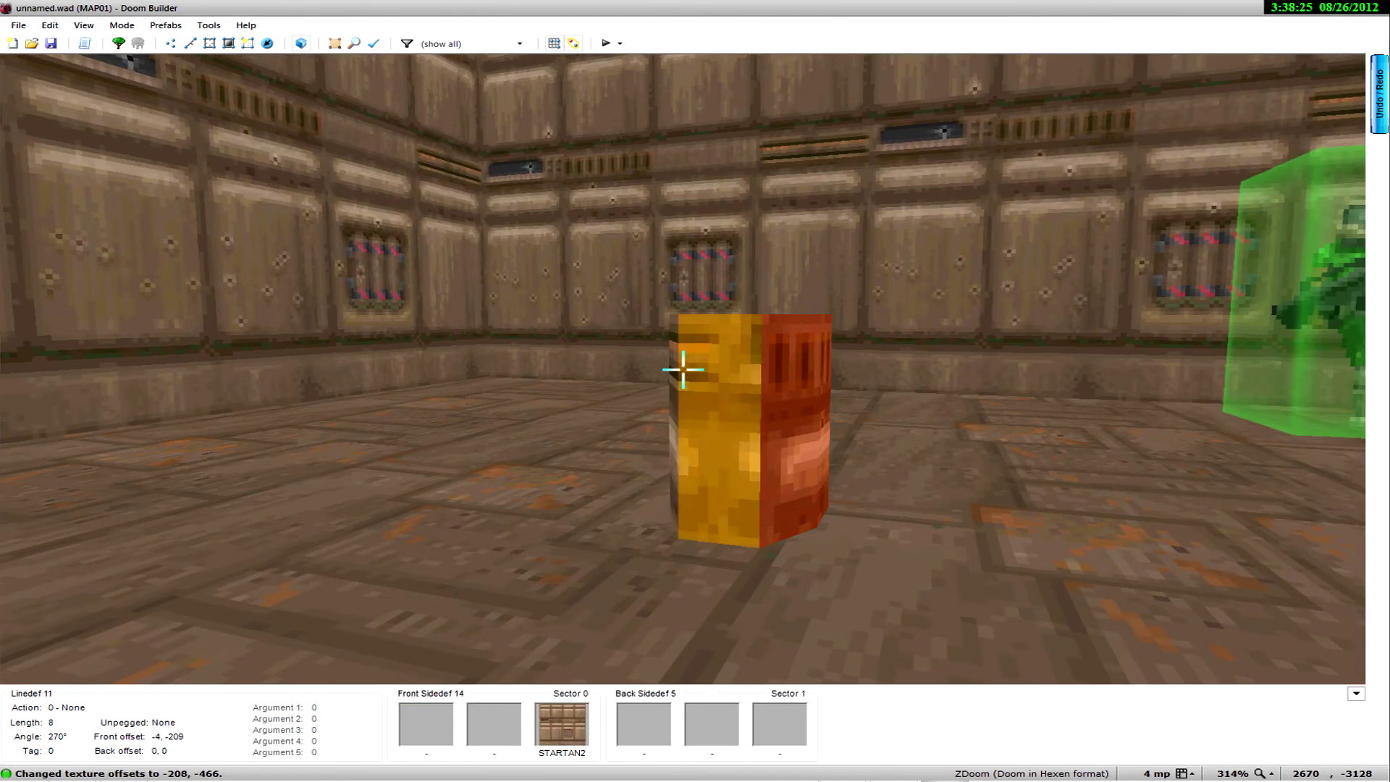
pyautogui.press('Left')
pyautogui.press('Left')
pyautogui.press('Left')
pyautogui.press('Left')
pyautogui.press('Left')
pyautogui.press('Left')
pyautogui.press('Left')
pyautogui.press('Left')
pyautogui.press('Left')
pyautogui.press('Left')
pyautogui.press('Left')
pyautogui.press('Left')
pyautogui.press('Left')
pyautogui.press('Left')
pyautogui.press('Left')
pyautogui.press('Left')
pyautogui.press('Left')
pyautogui.press('Left')
pyautogui.press('Left')
pyautogui.press('Left')
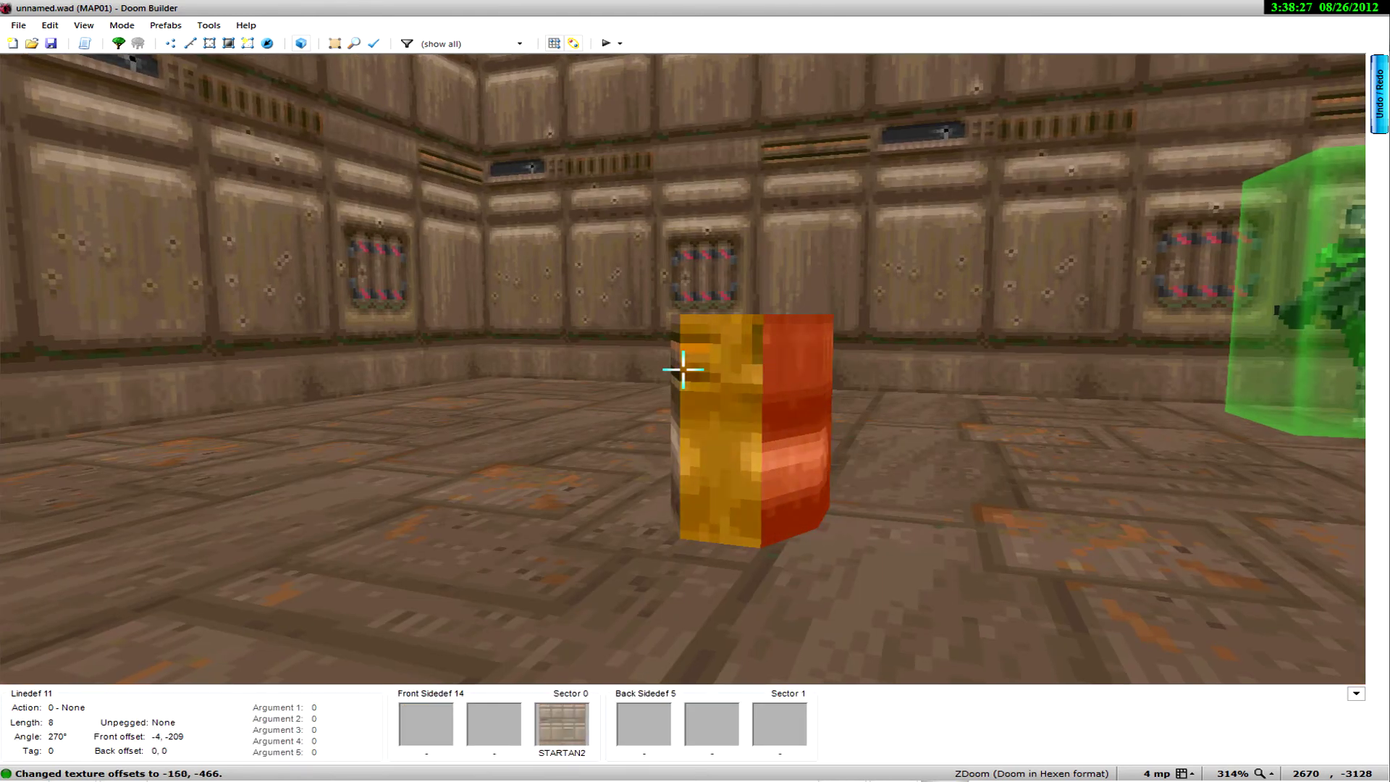
pyautogui.press('Left')
pyautogui.press('Left')
pyautogui.press('Left')
pyautogui.press('Left')
pyautogui.press('Left')
pyautogui.press('Left')
pyautogui.press('Left')
pyautogui.press('Left')
pyautogui.press('Left')
pyautogui.press('Left')
pyautogui.press('Left')
pyautogui.press('Left')
pyautogui.press('Left')
pyautogui.press('Left')
pyautogui.press('Left')
pyautogui.press('Left')
pyautogui.press('Left')
pyautogui.press('Left')
pyautogui.press('Up')
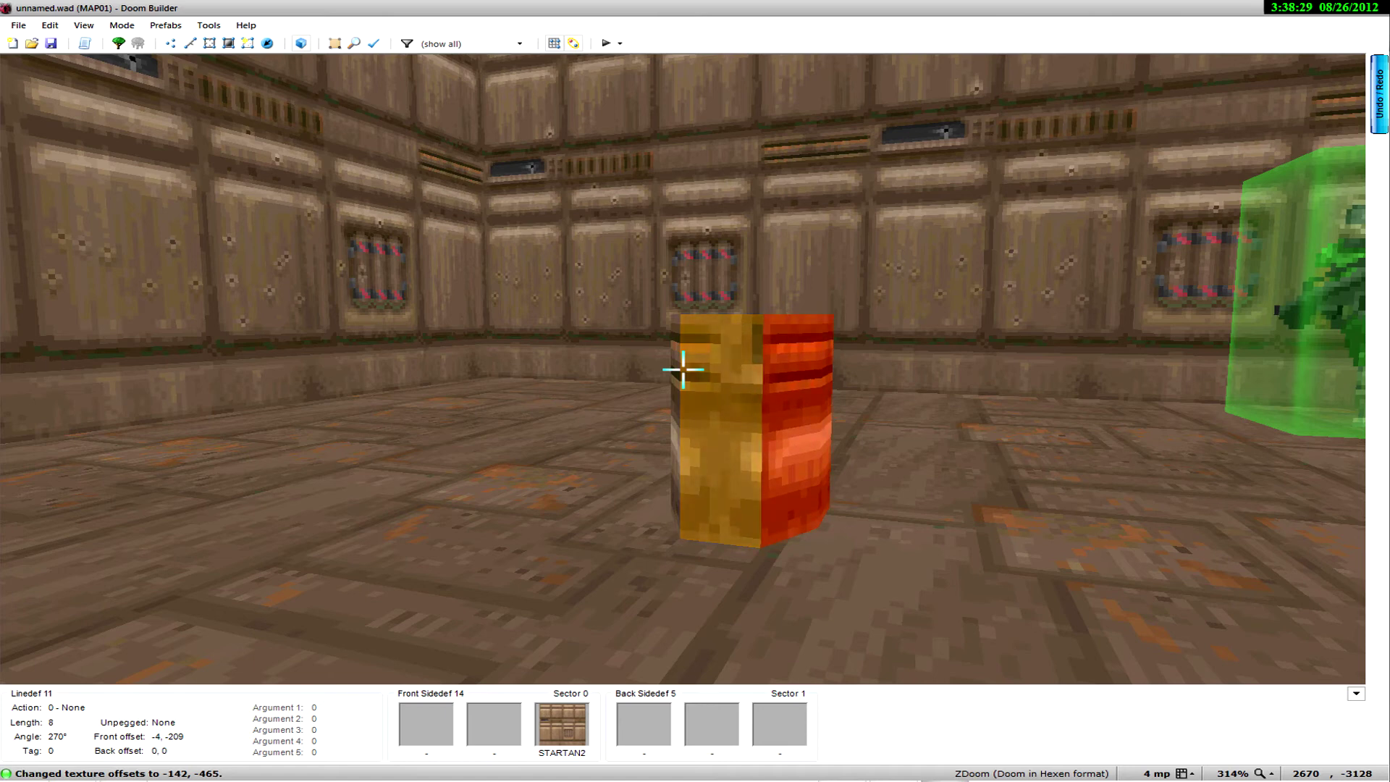
# Step: Clear the selection of the pillar's sides and check the texture alignment from around the pillar
pyautogui.press('f')
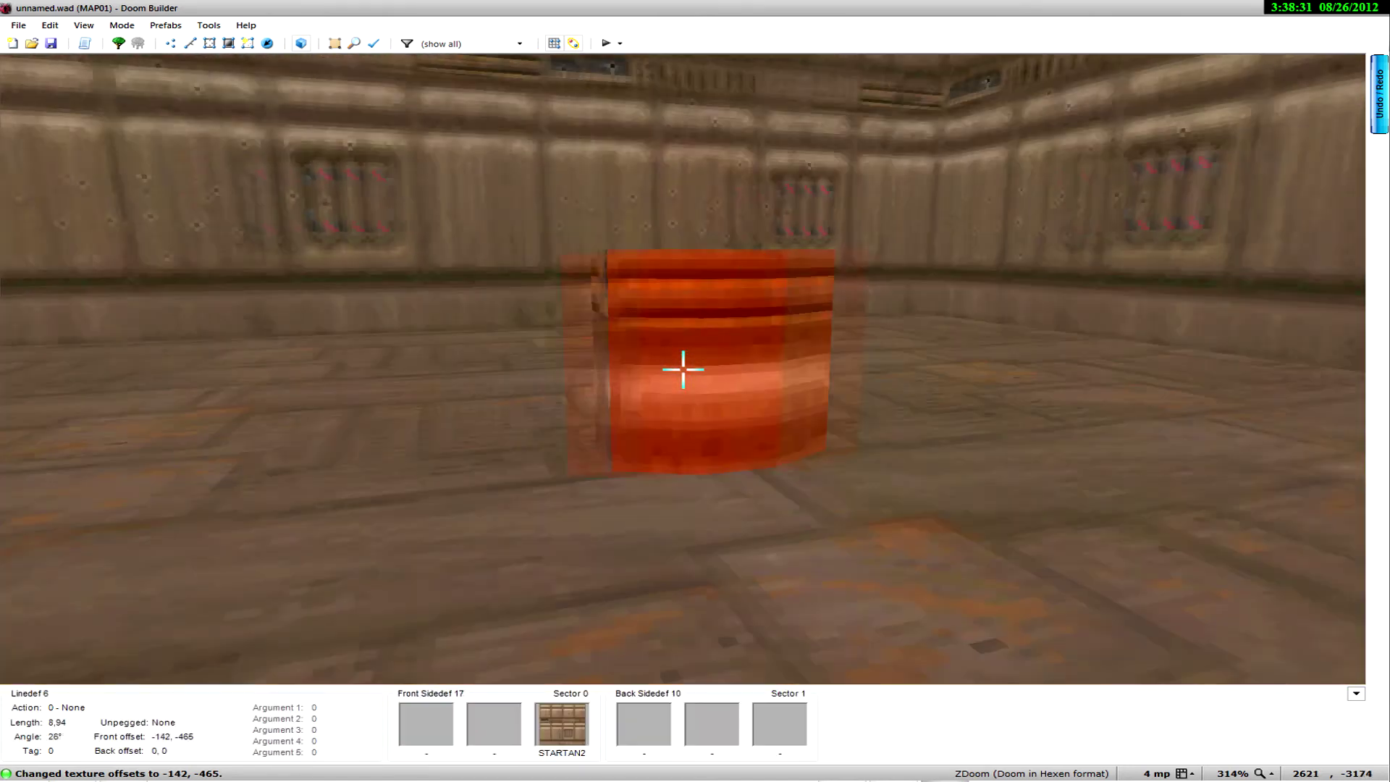
pyautogui.press('c')
pyautogui.press('f')
pyautogui.press('f')
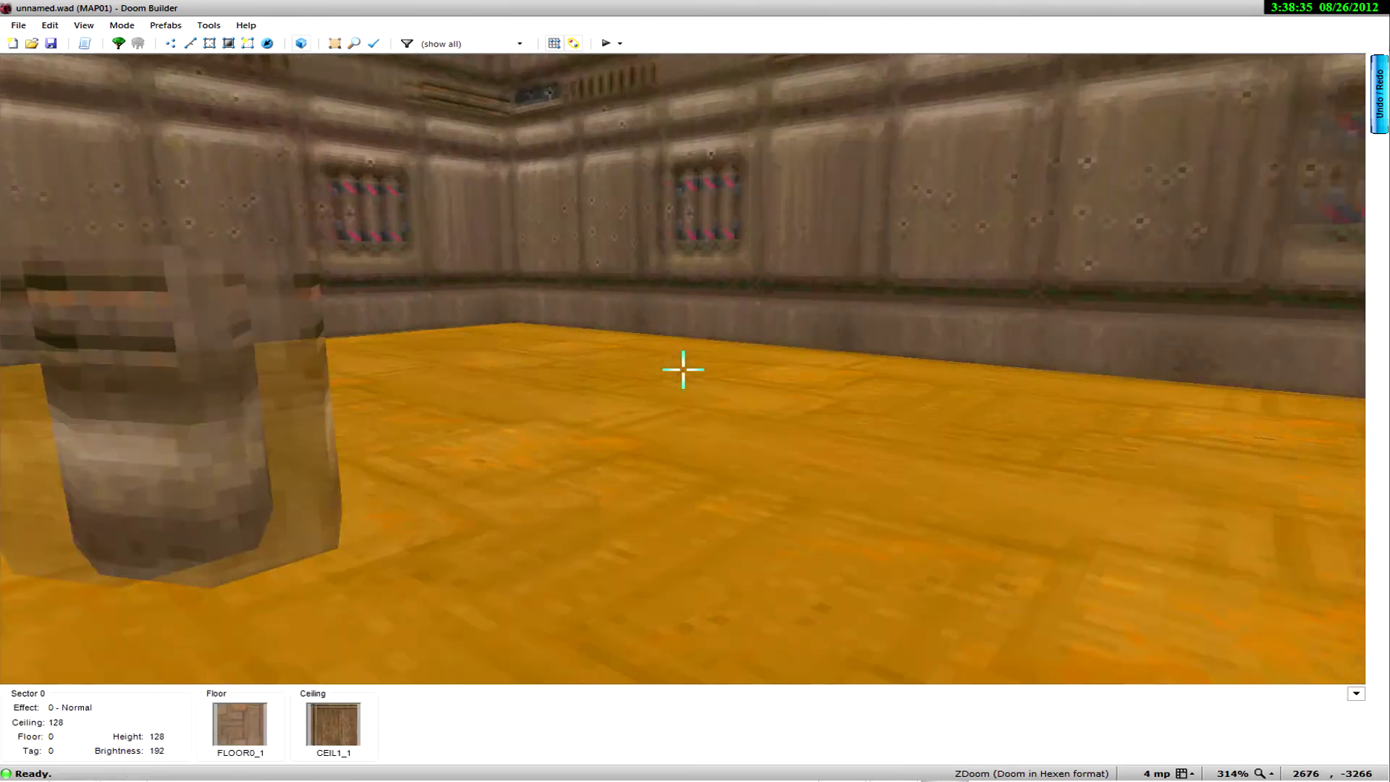
pyautogui.press('f')
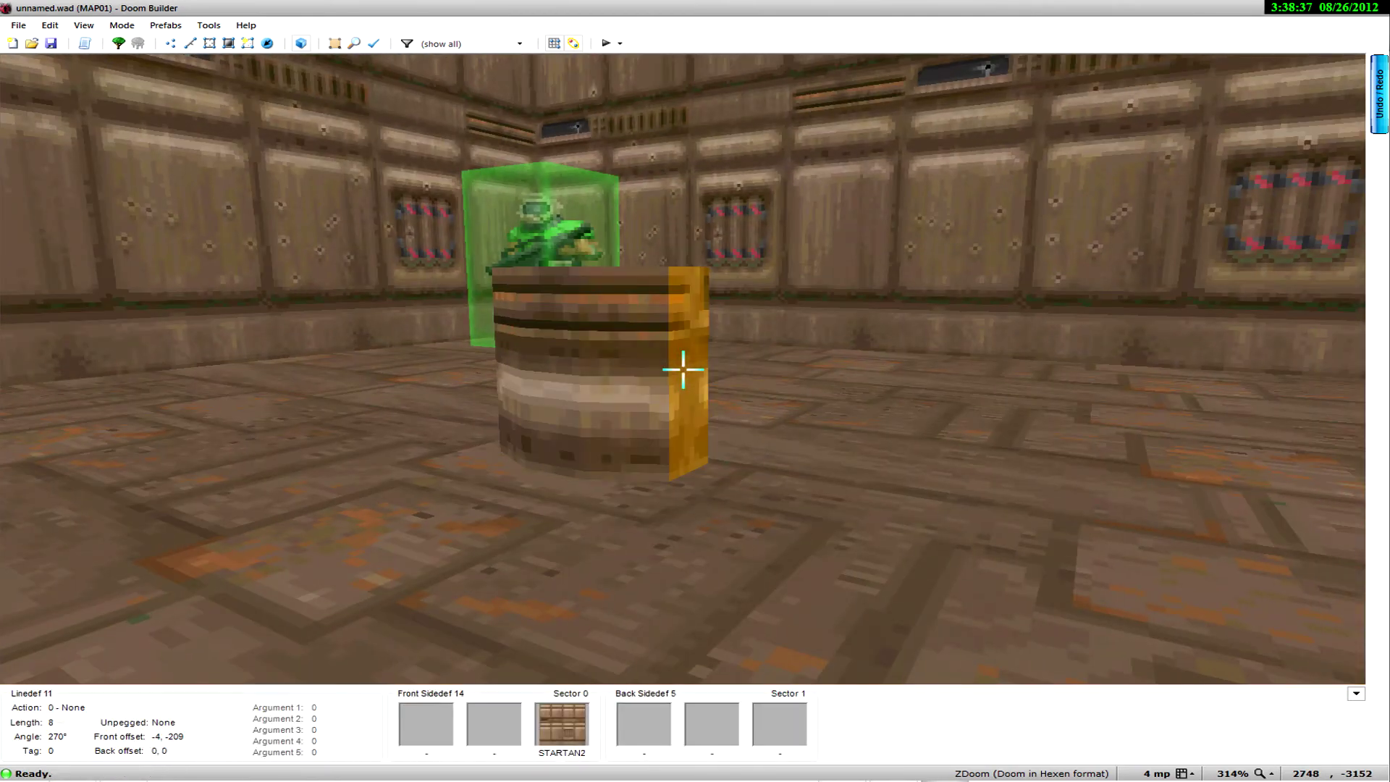
# Step: In Things Mode, insert a Shotgun from the Weapons category at the center of the pillar with an angle of 270
pyautogui.press('q')
pyautogui.click(165, 26)
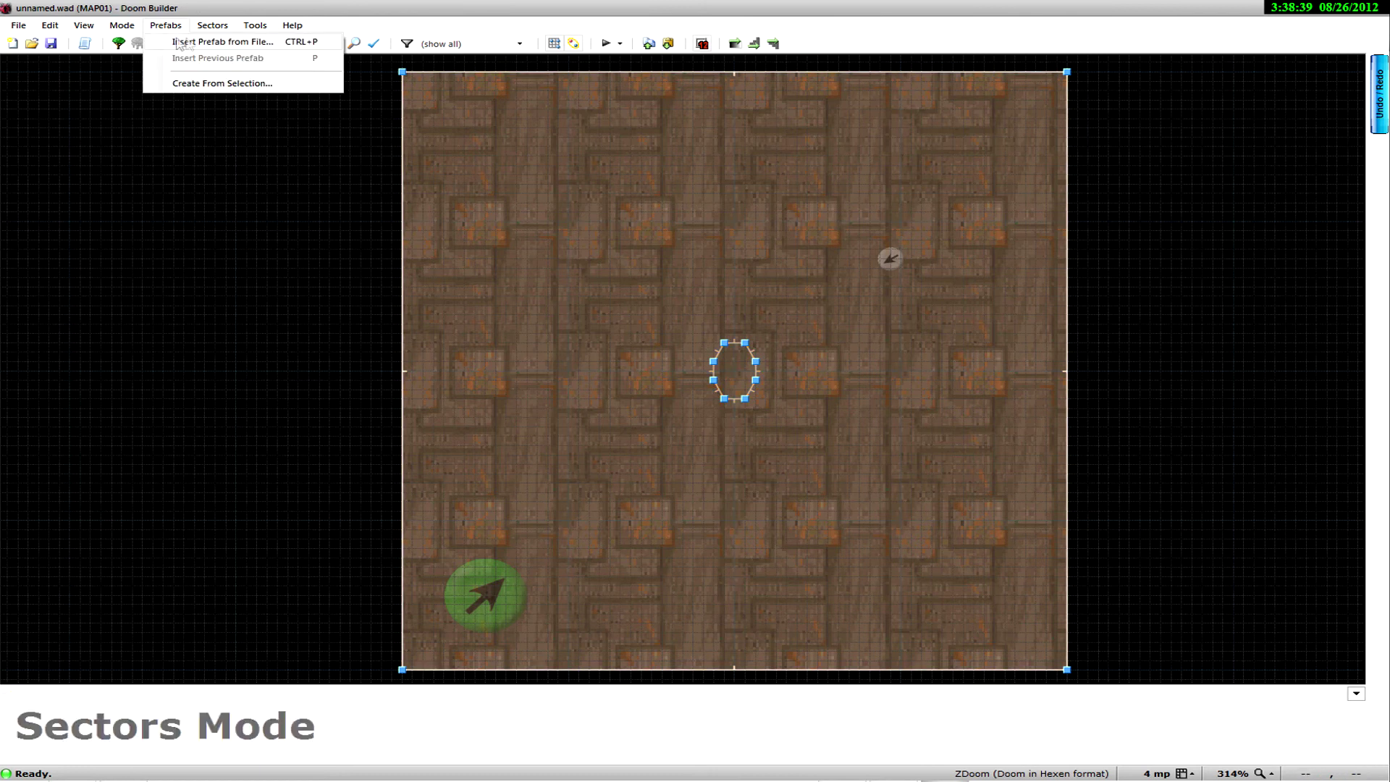
pyautogui.doubleClick(316, 7)
pyautogui.doubleClick(287, 14)
pyautogui.click(266, 43)
pyautogui.rightClick(738, 370)
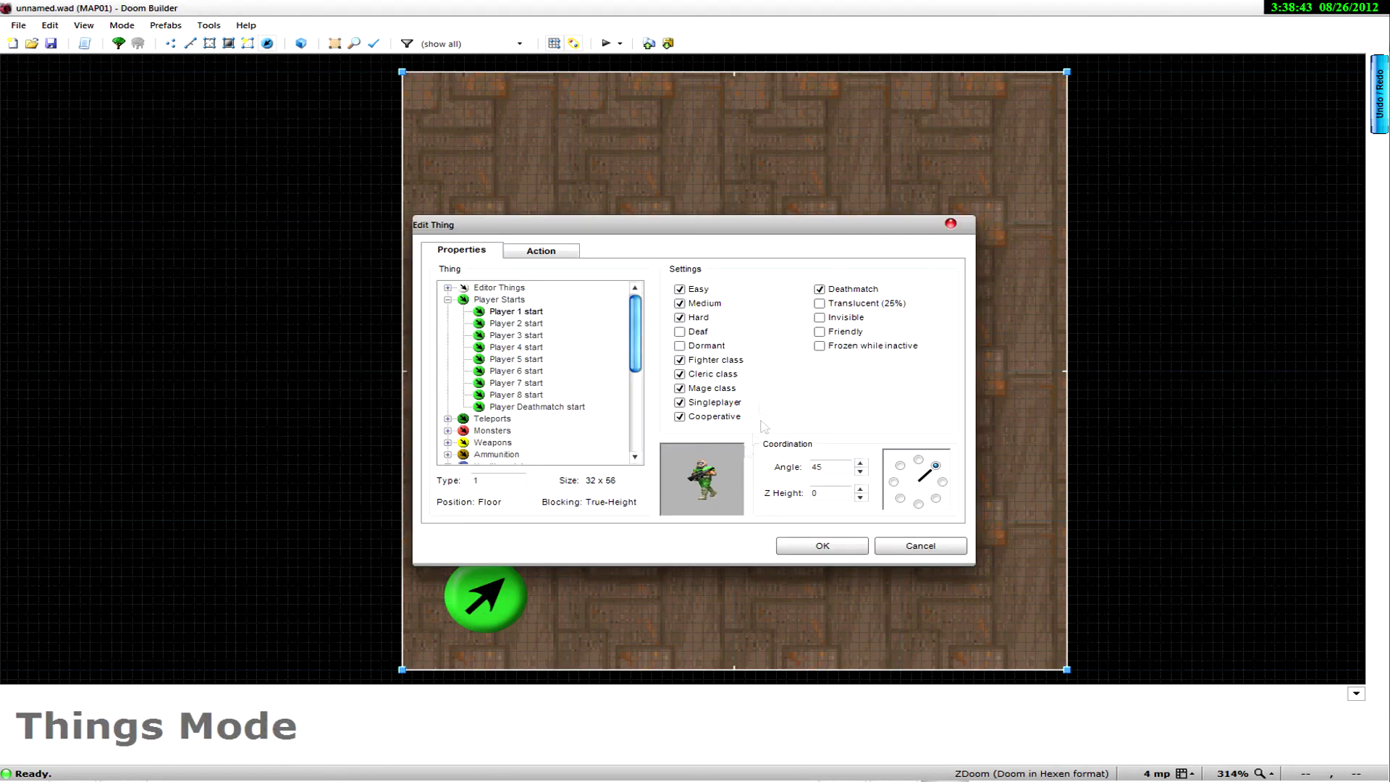
pyautogui.click(448, 442)
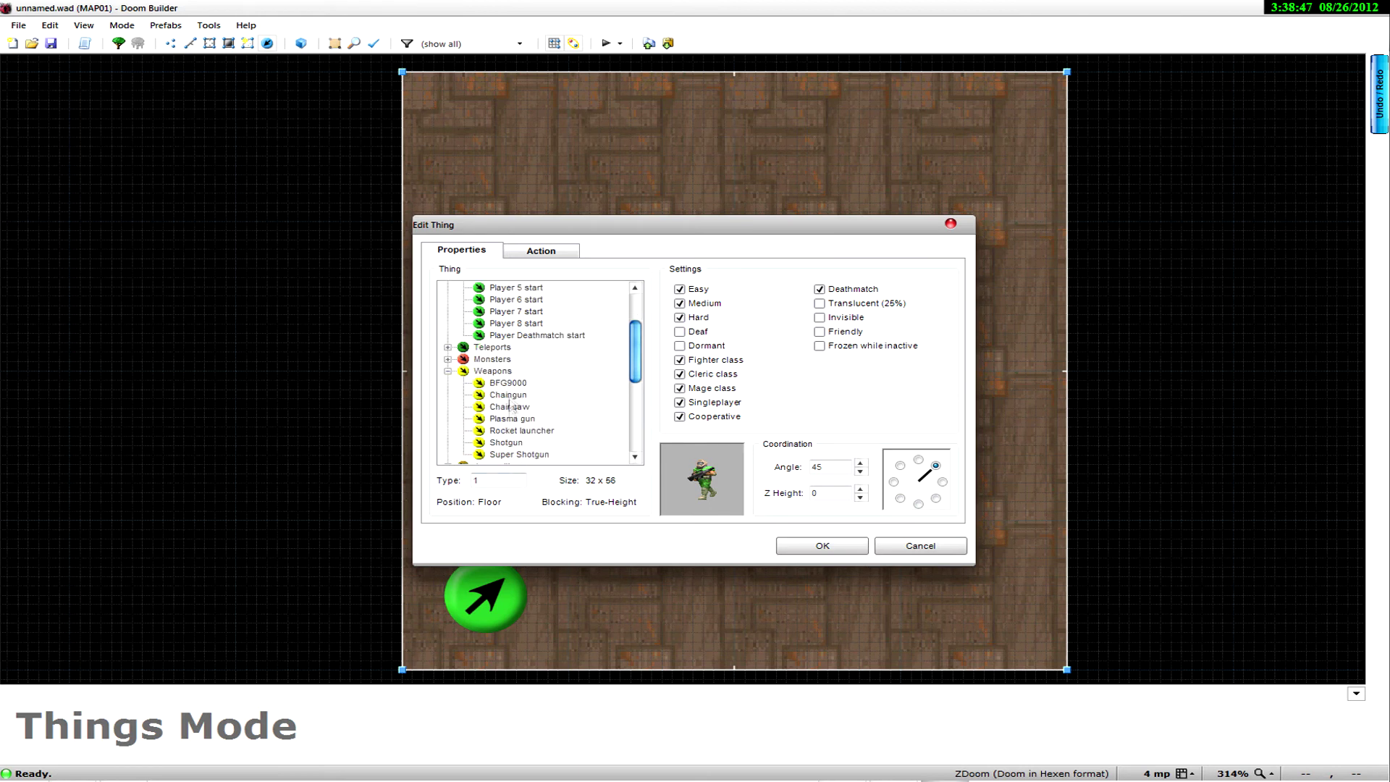
pyautogui.click(505, 442)
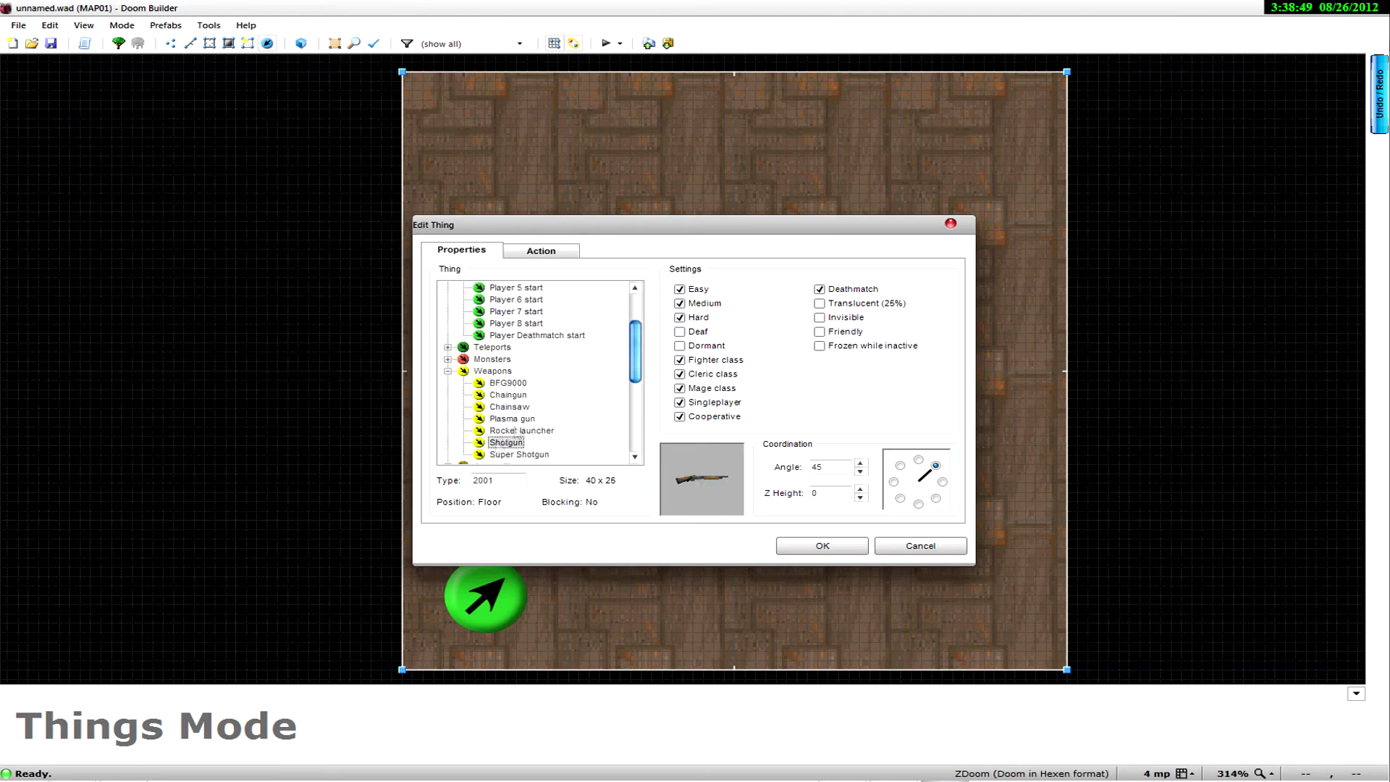
pyautogui.click(917, 504)
pyautogui.click(811, 550)
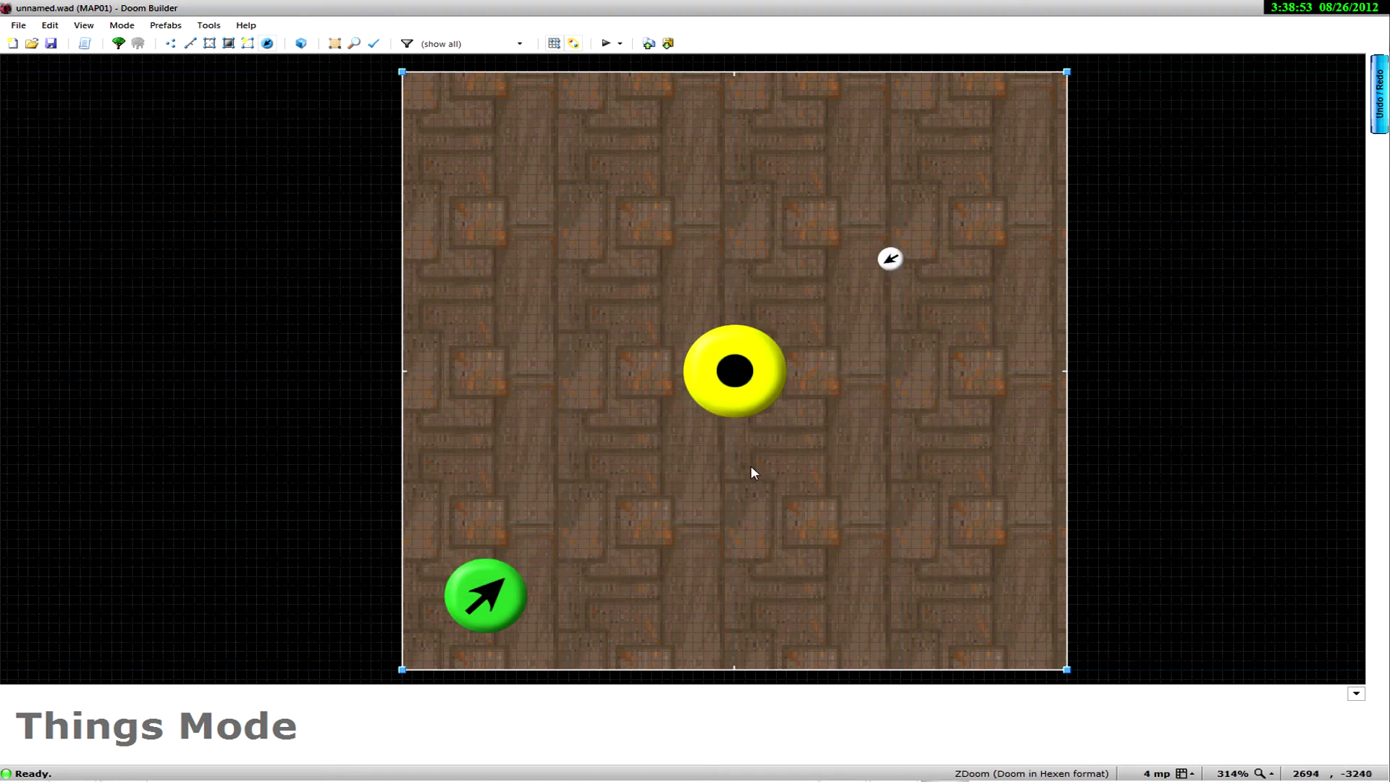
# Step: Examine the shotgun's placement on top of the pillar from several viewpoints in Visual Mode
pyautogui.press('w')
pyautogui.press('f')
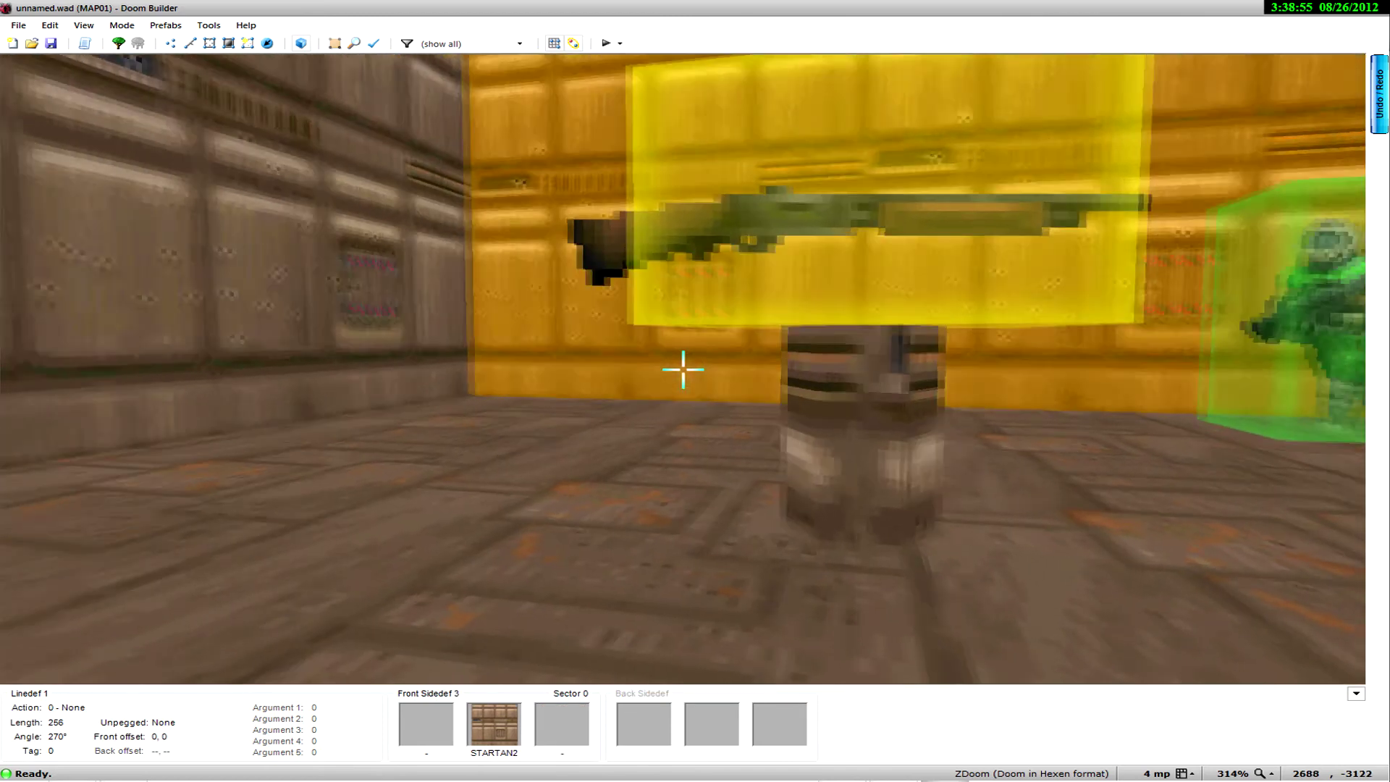
pyautogui.press('s')
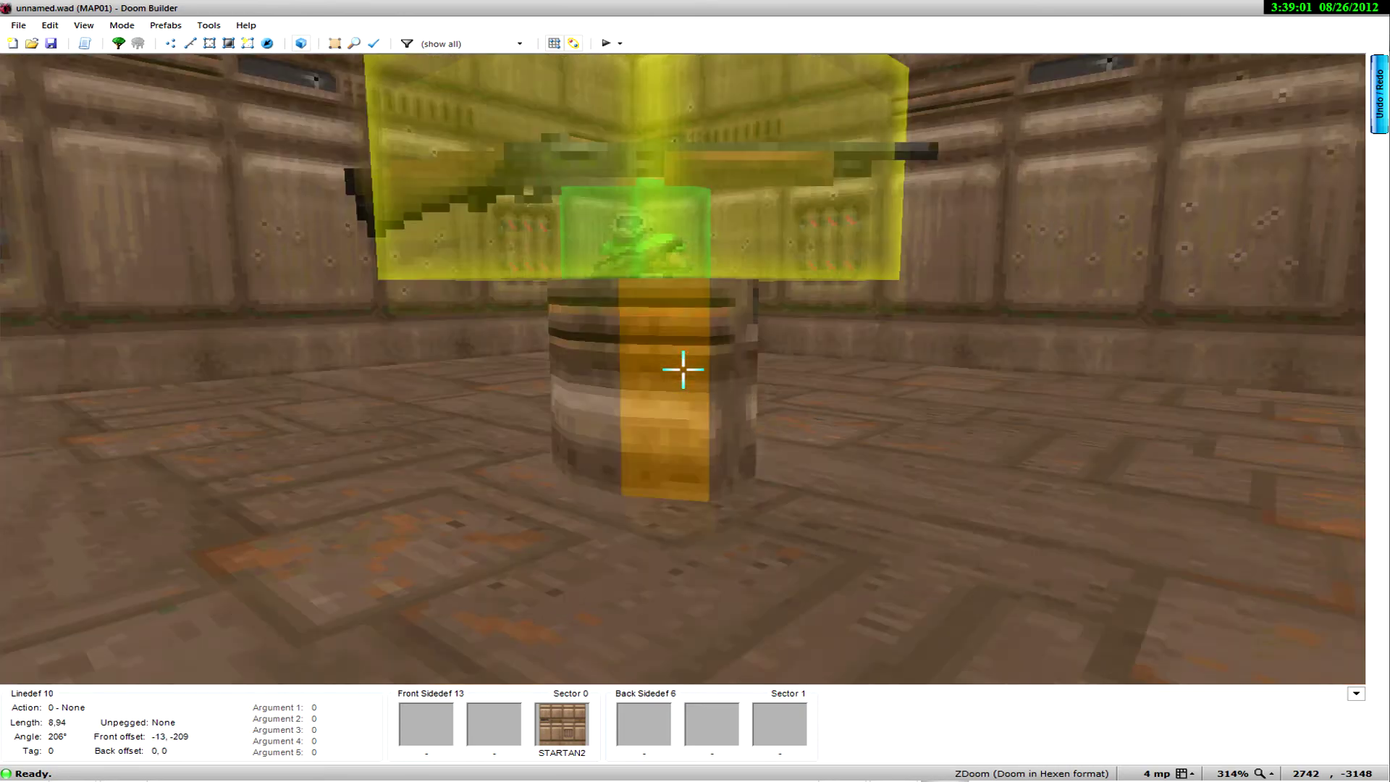
pyautogui.press('f')
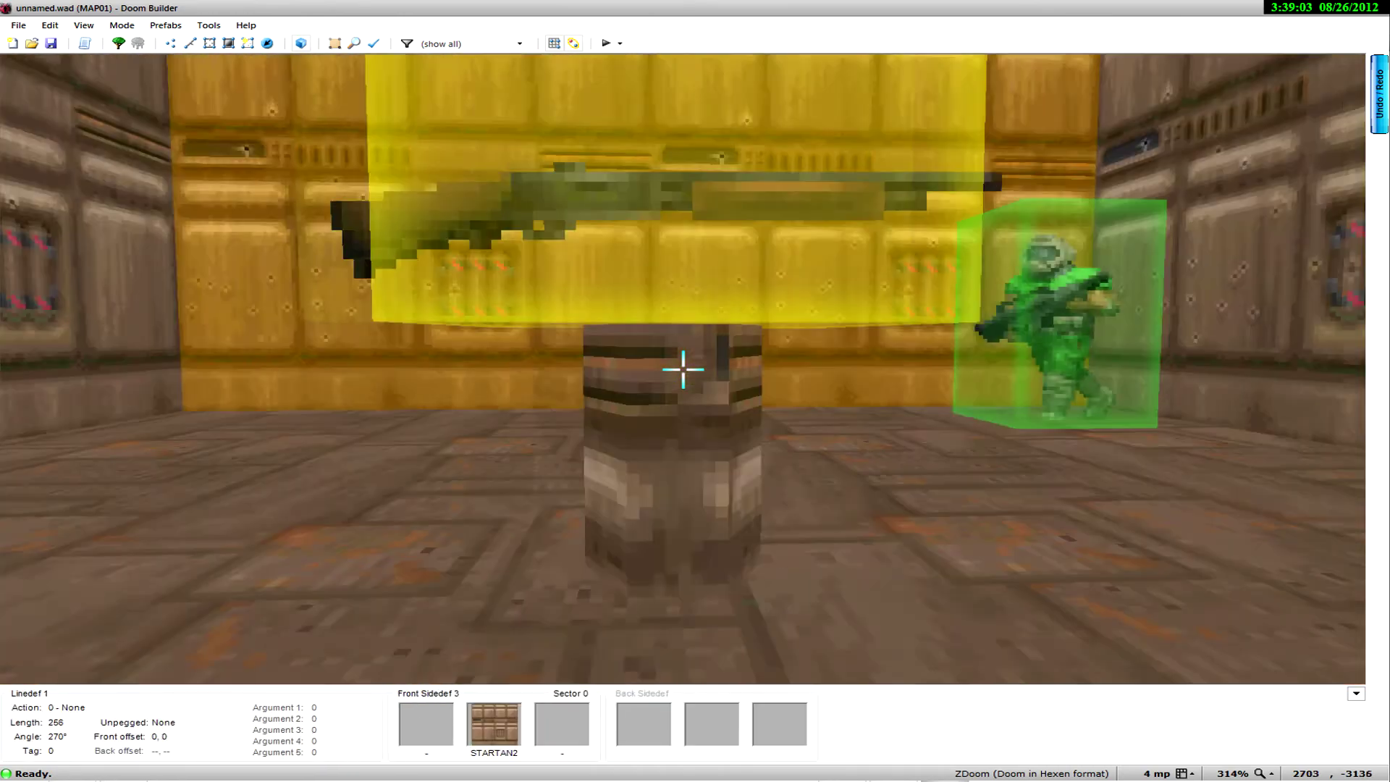
pyautogui.press('e')
pyautogui.press('s')
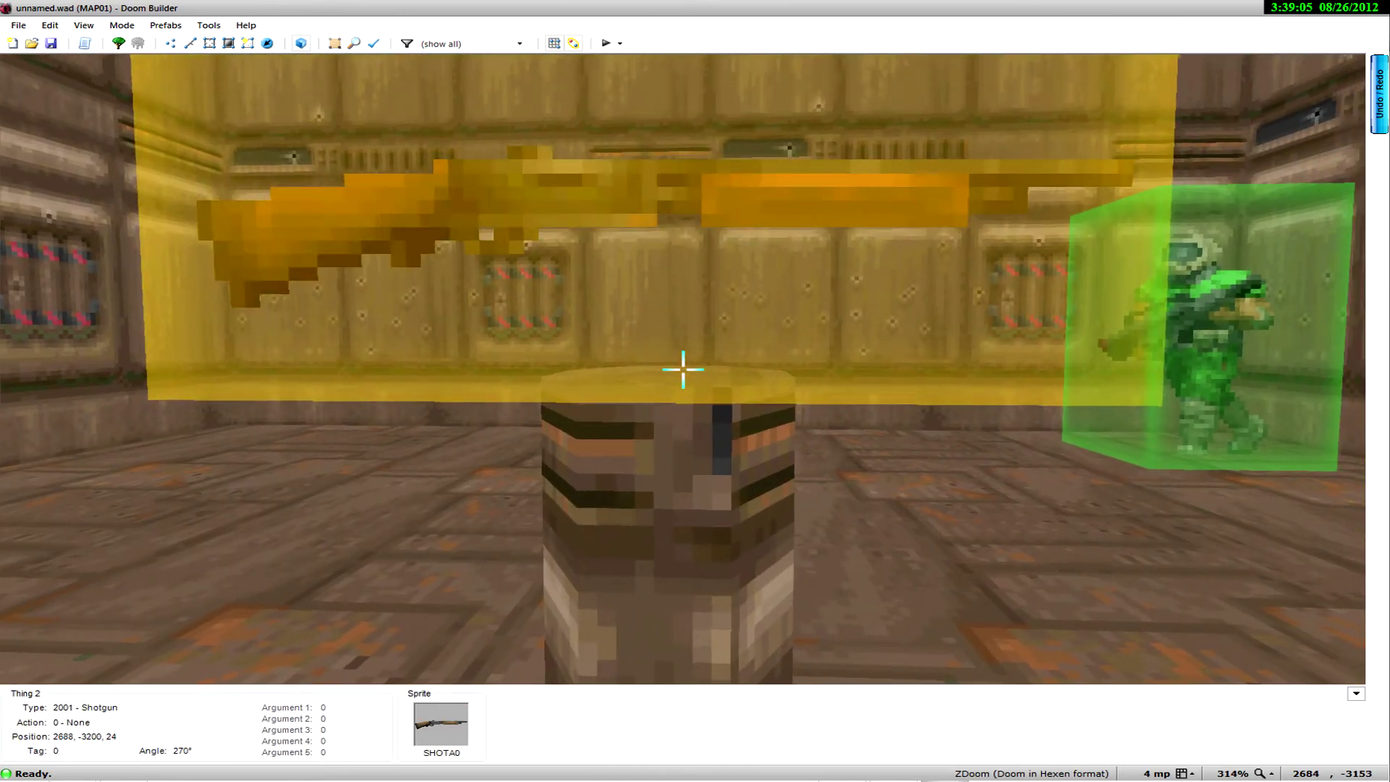
pyautogui.press('w')
pyautogui.press('s')
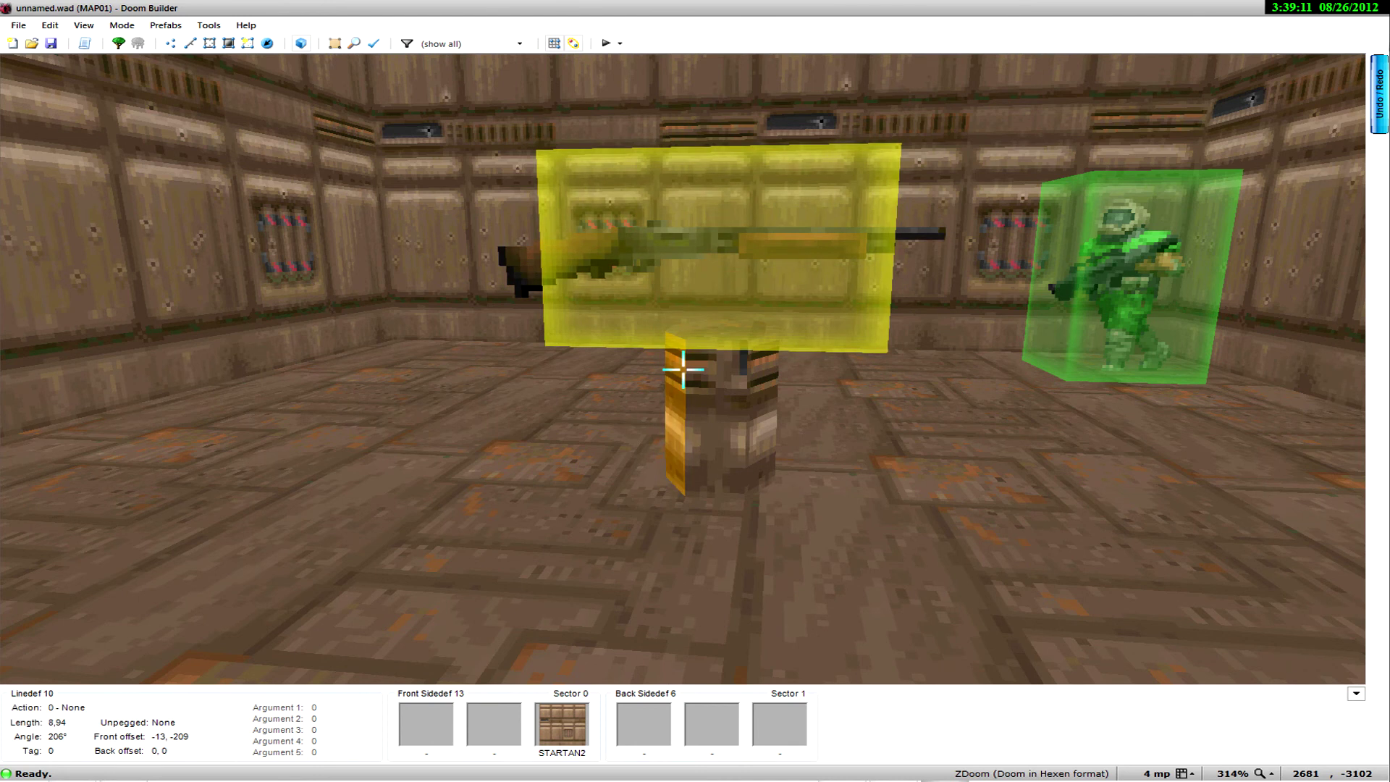
pyautogui.press('a')
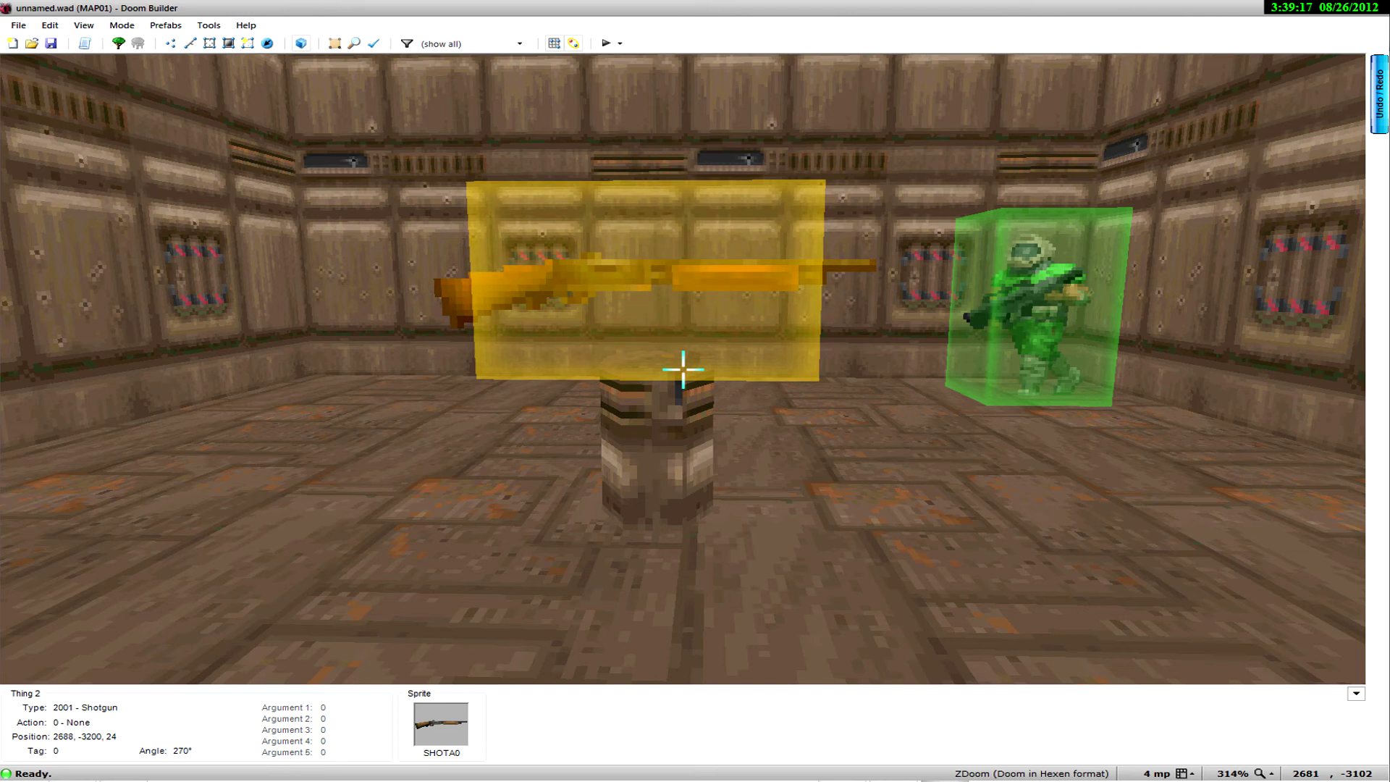
pyautogui.press('w')
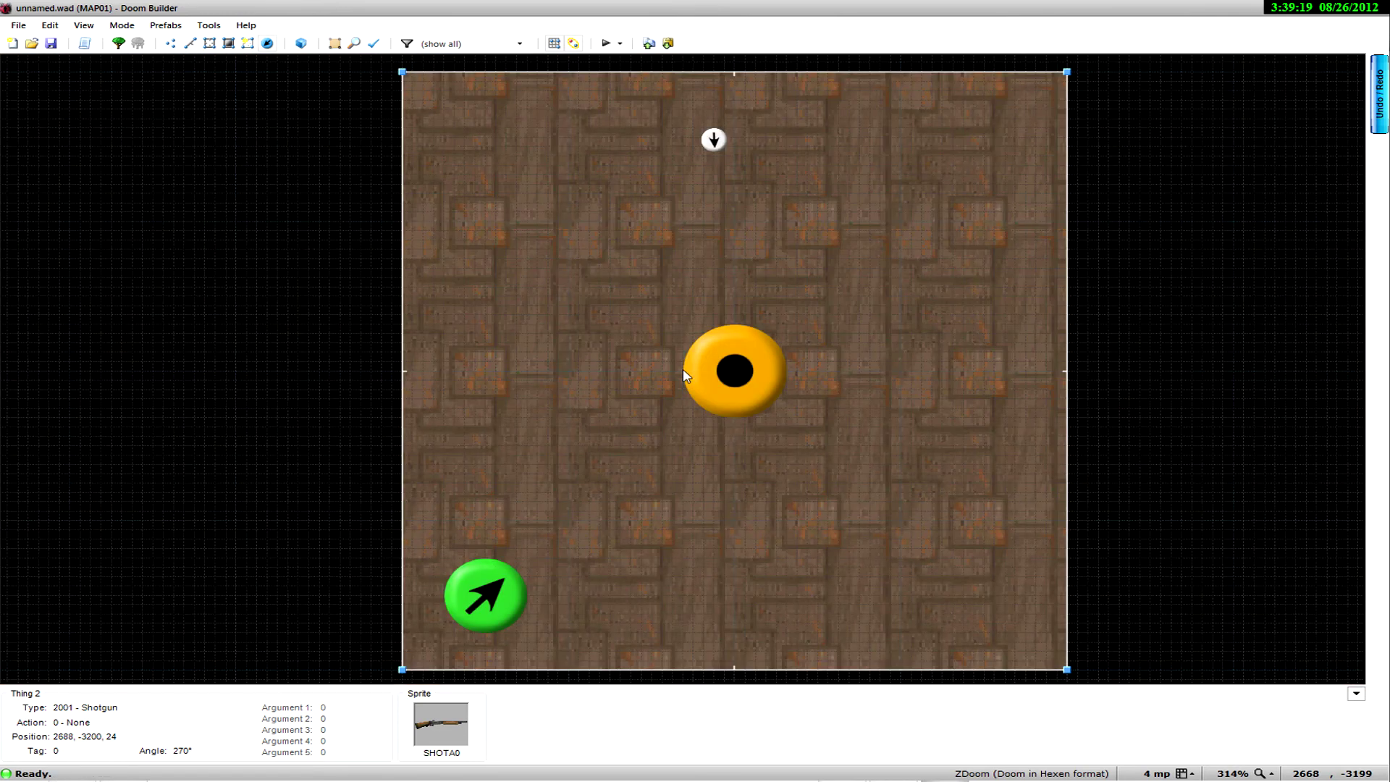
# Step: Save the map as the WAD file "tutorial" in the zdoom-2.6.1 folder
pyautogui.click(51, 43)
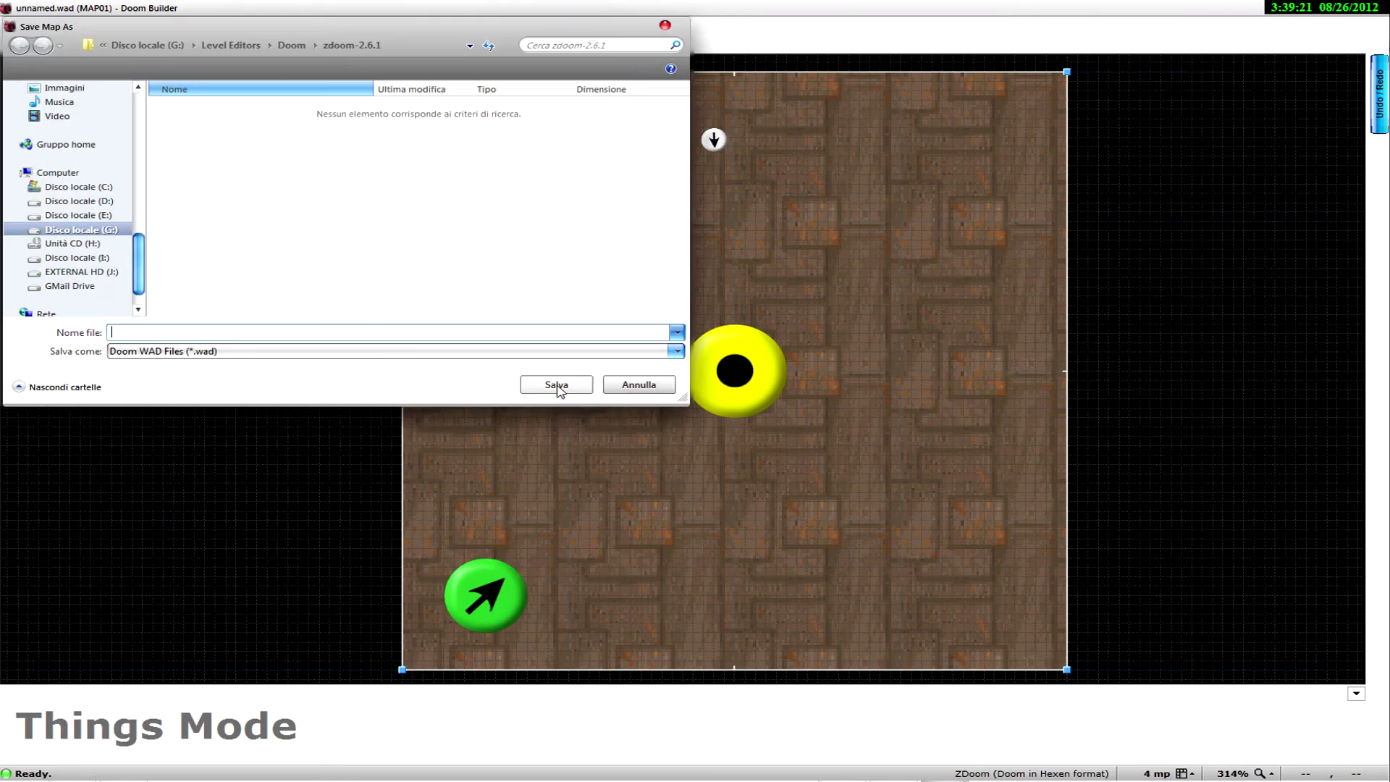
pyautogui.write('tutorial')
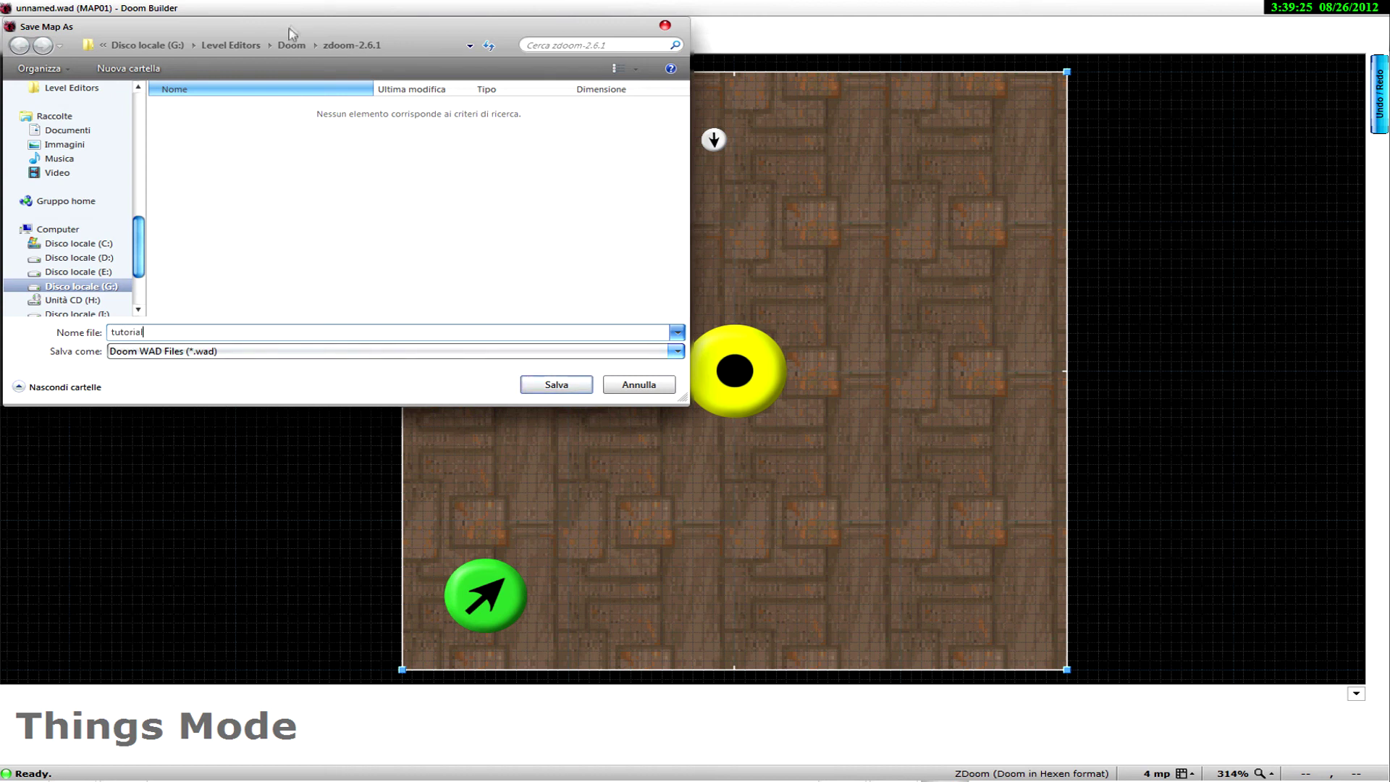
pyautogui.click(567, 385)
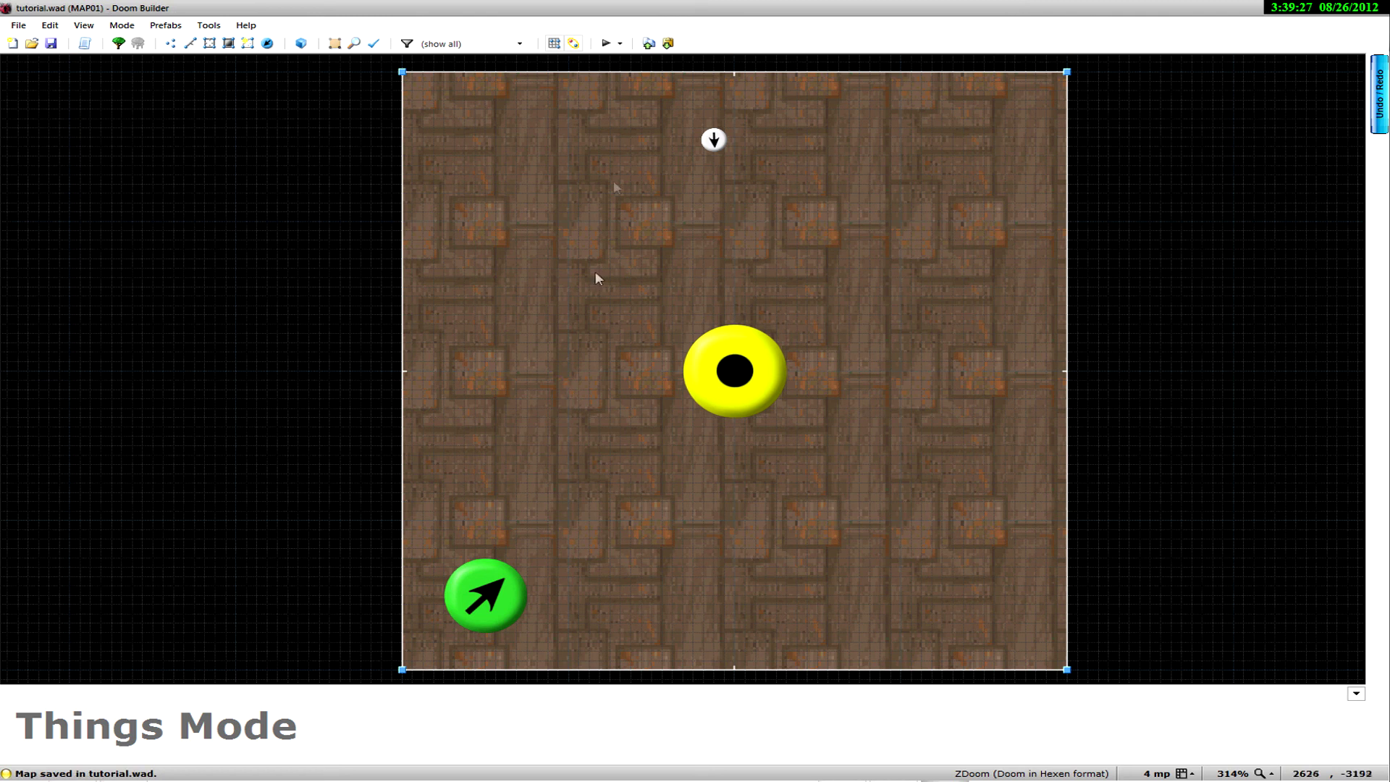
# Step: Test the saved map in the game engine and return to an overview of the room in Things Mode
pyautogui.click(605, 42)
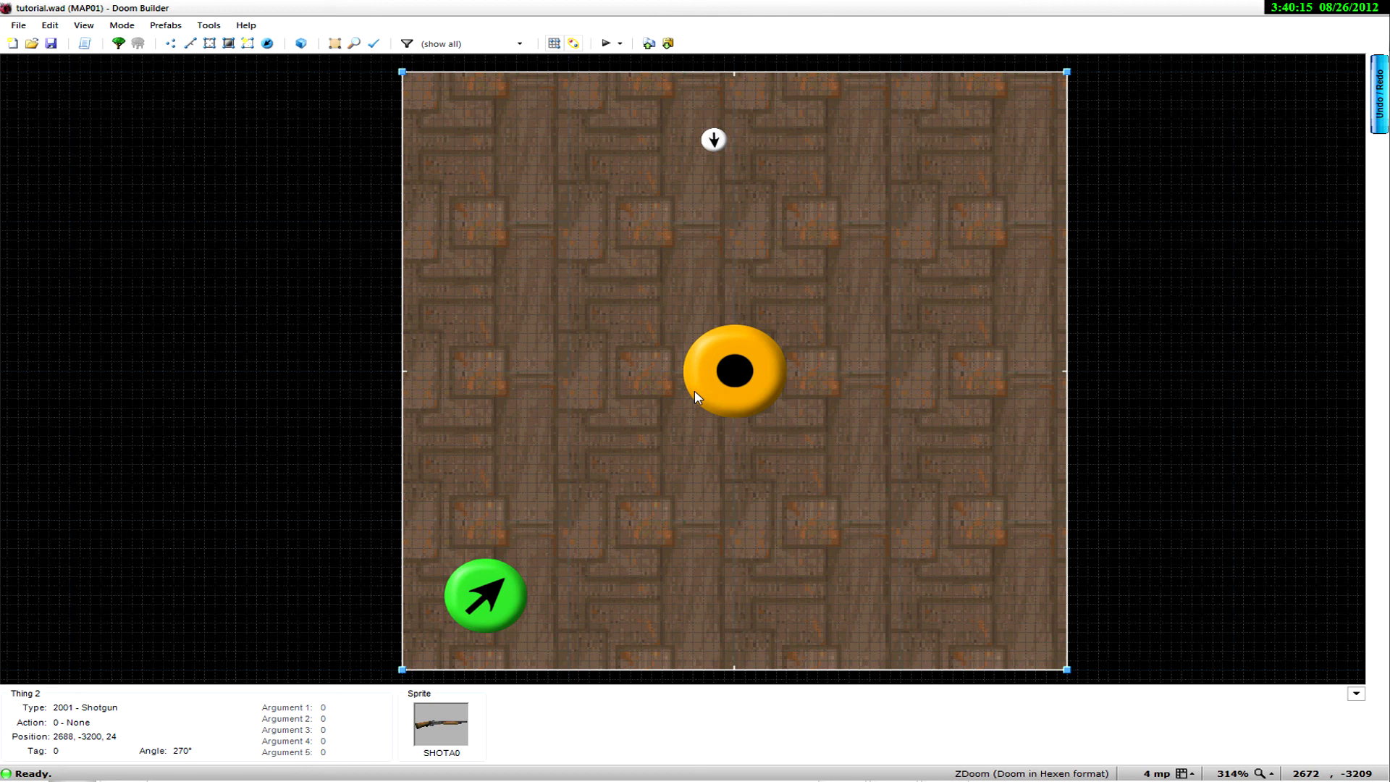
pyautogui.press('t')
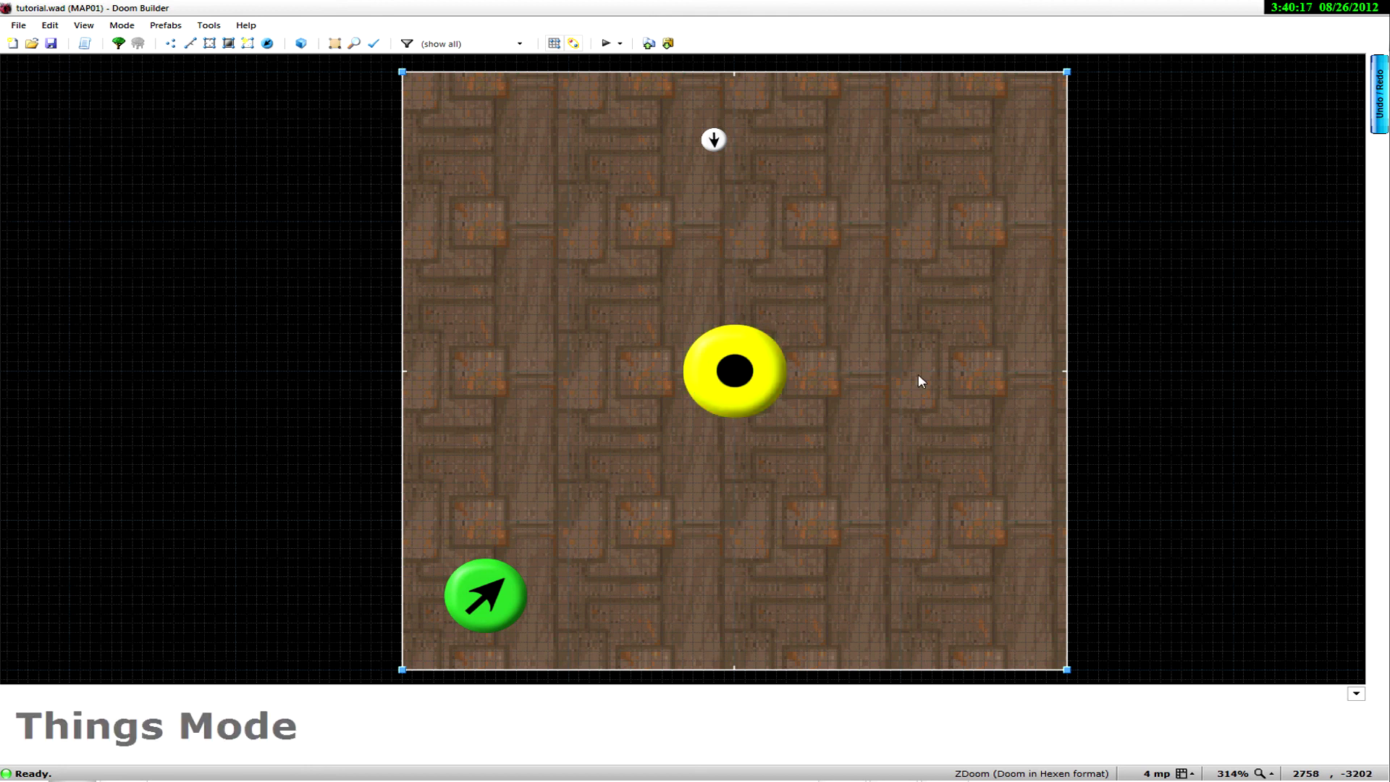
pyautogui.scroll(-6, 1285, 330)
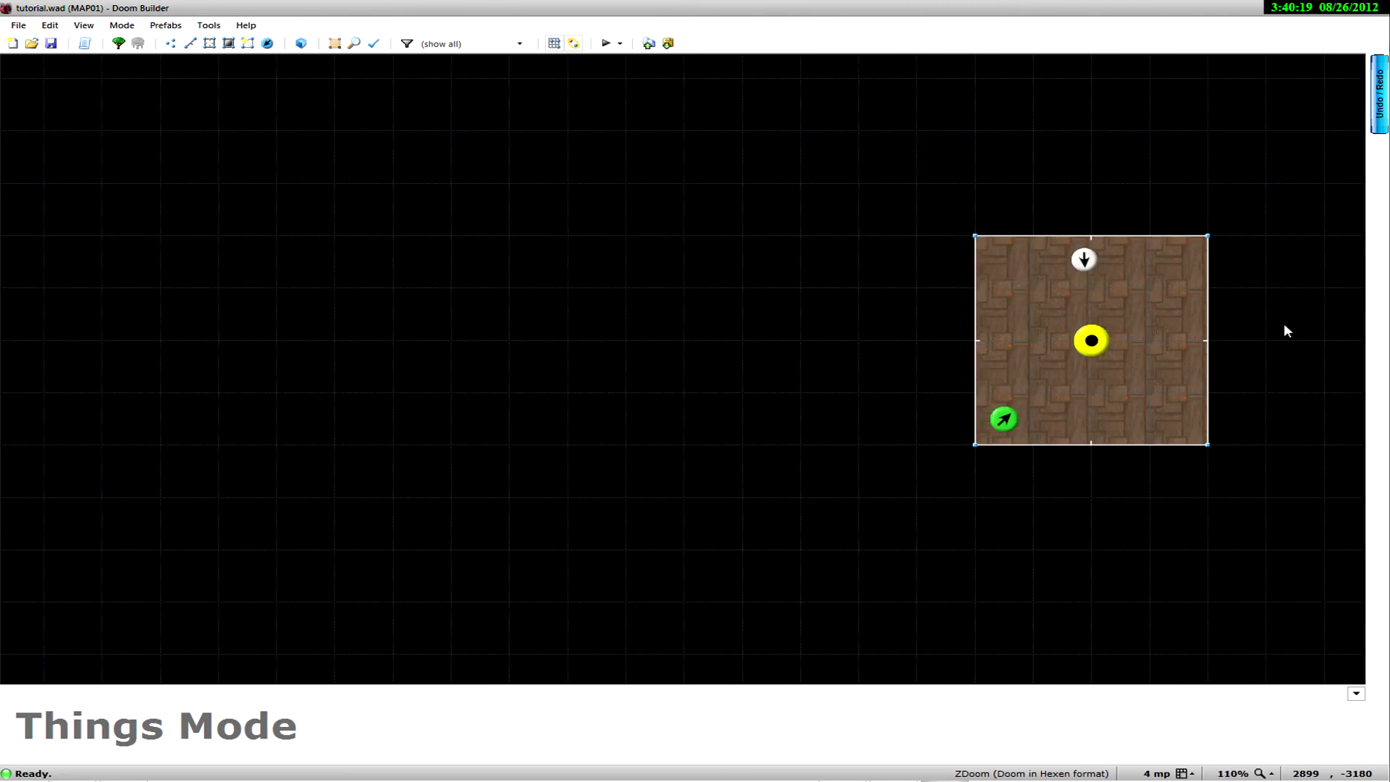